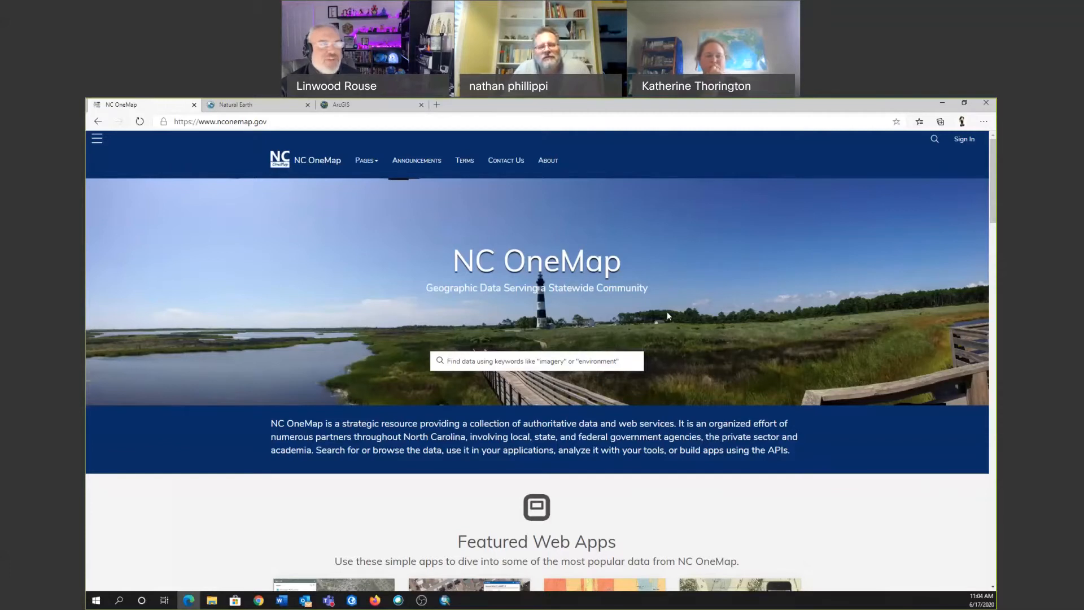
# Search NC OneMap for "geology" and open the Geology dataset page.
pyautogui.click(542, 359)
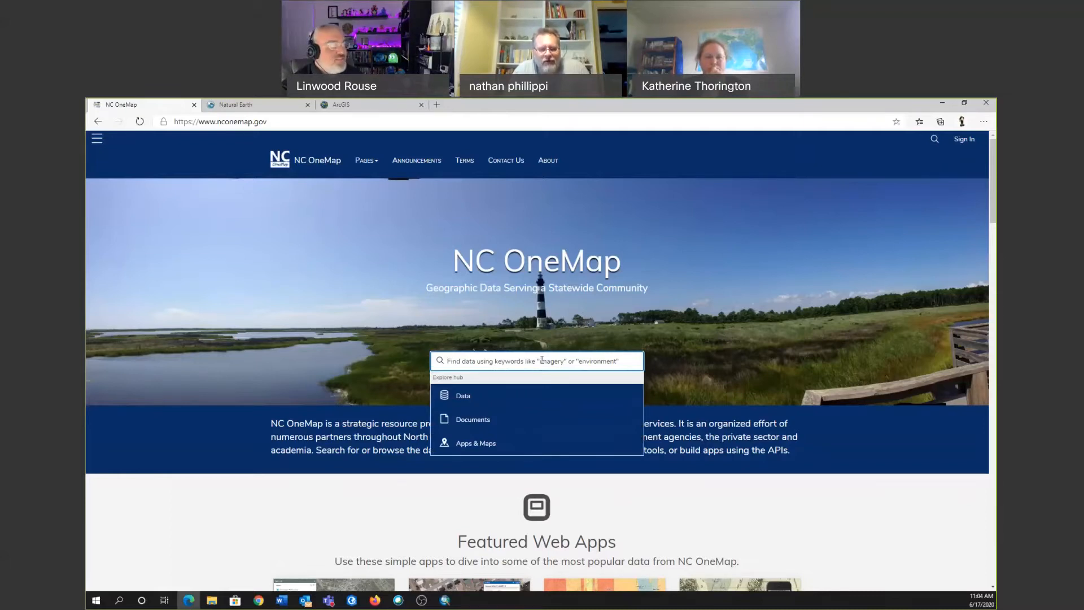
pyautogui.write('geology')
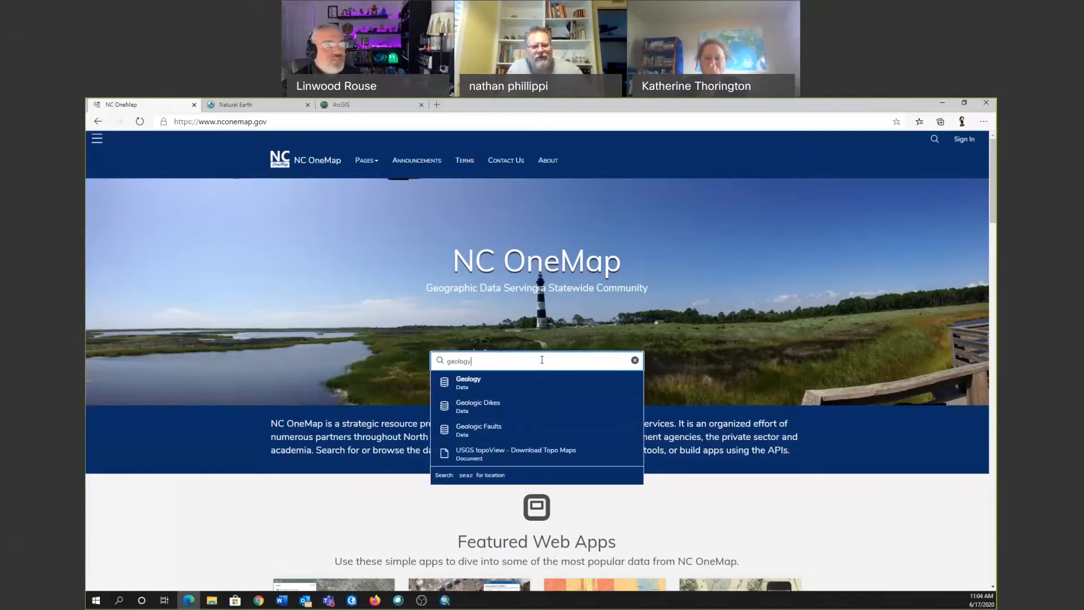
pyautogui.press('Return')
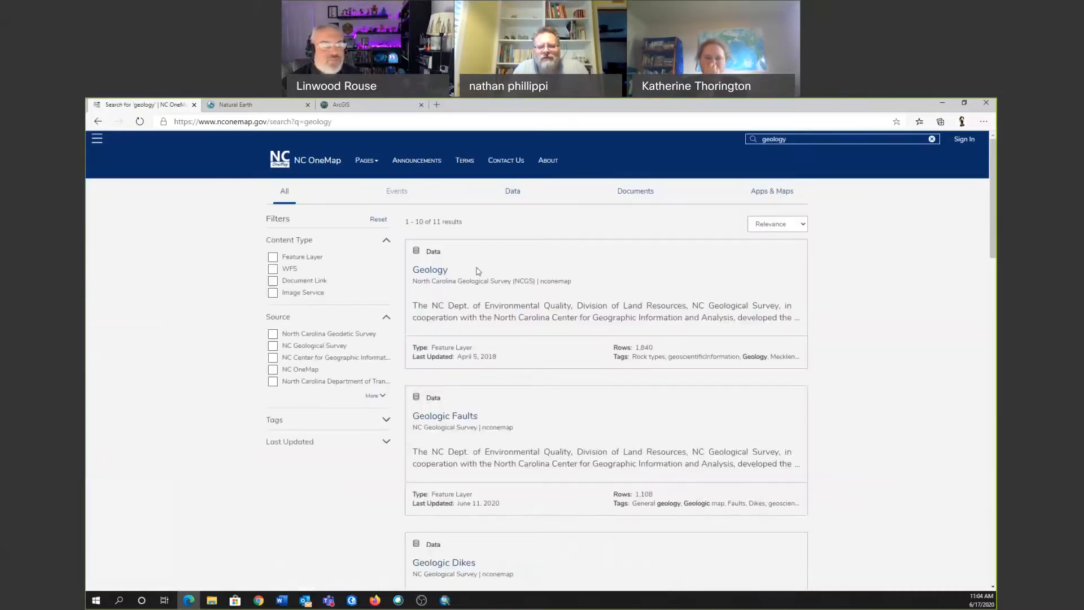
pyautogui.click(440, 269)
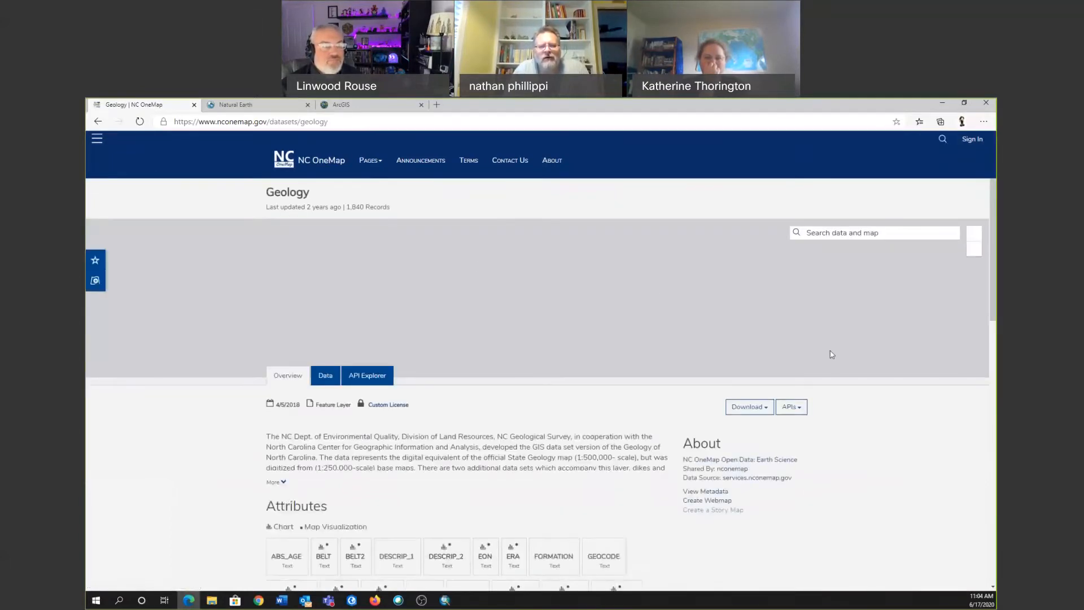
# Review the Geology dataset's map preview, attribute list and available download formats.
pyautogui.scroll(-3, 856, 372)
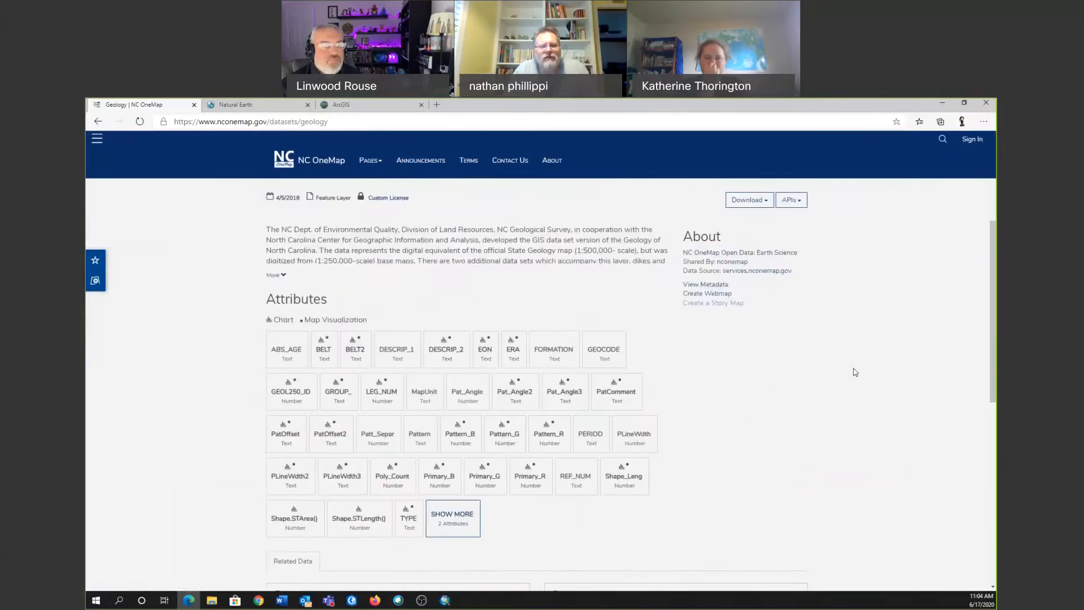
pyautogui.click(762, 205)
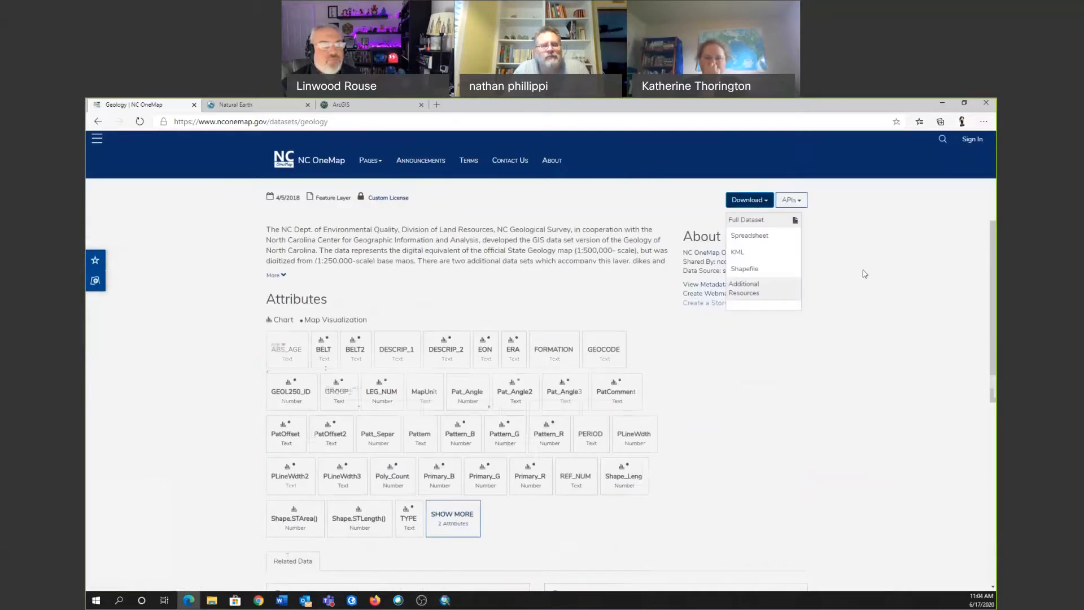
pyautogui.scroll(3, 864, 275)
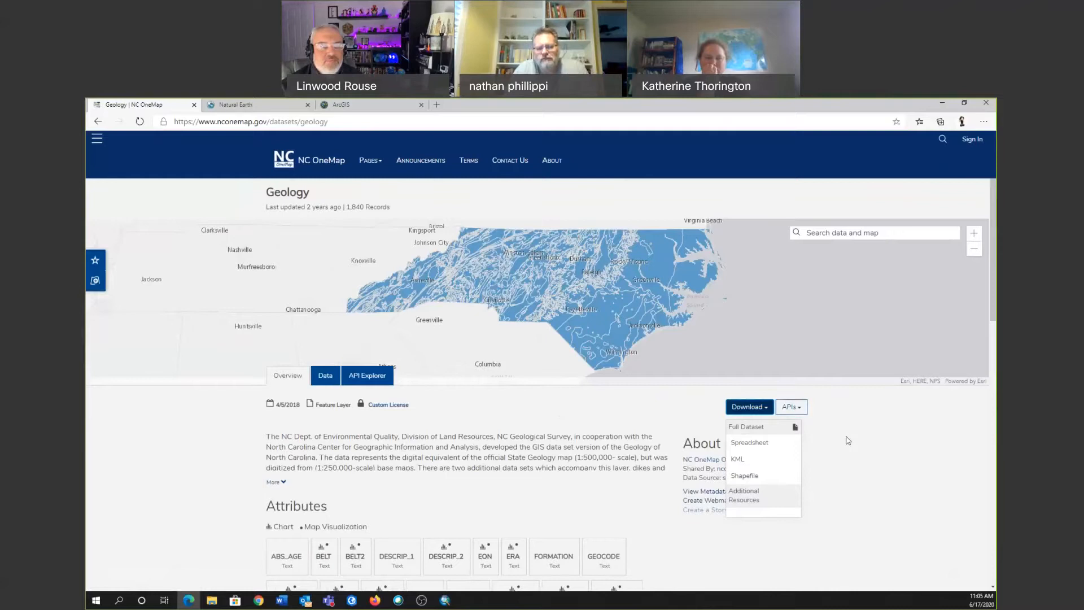
pyautogui.scroll(-1, 847, 440)
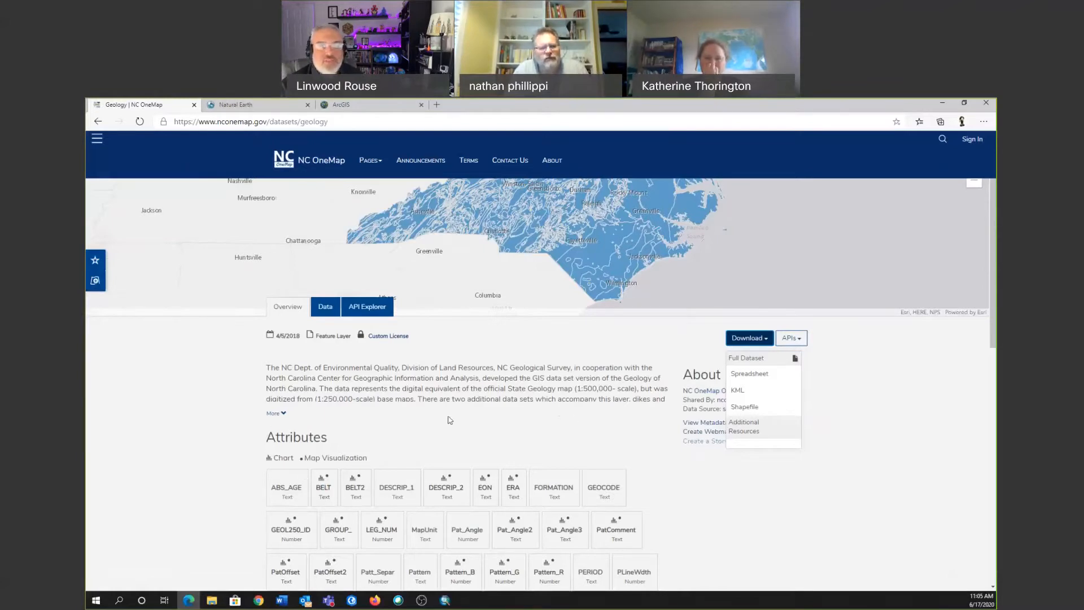
pyautogui.click(884, 434)
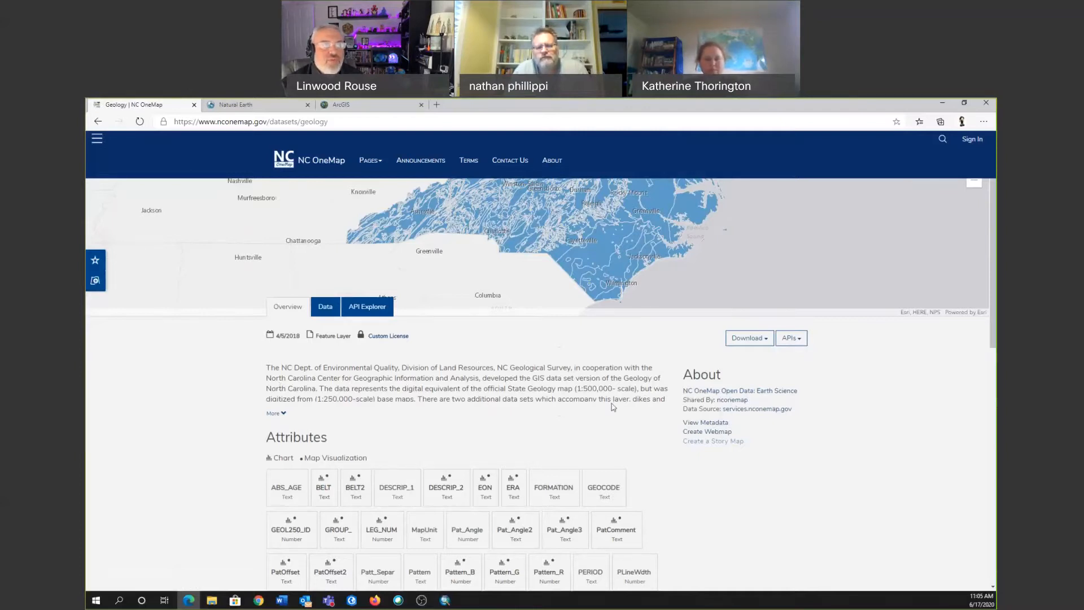
pyautogui.scroll(-3, 613, 407)
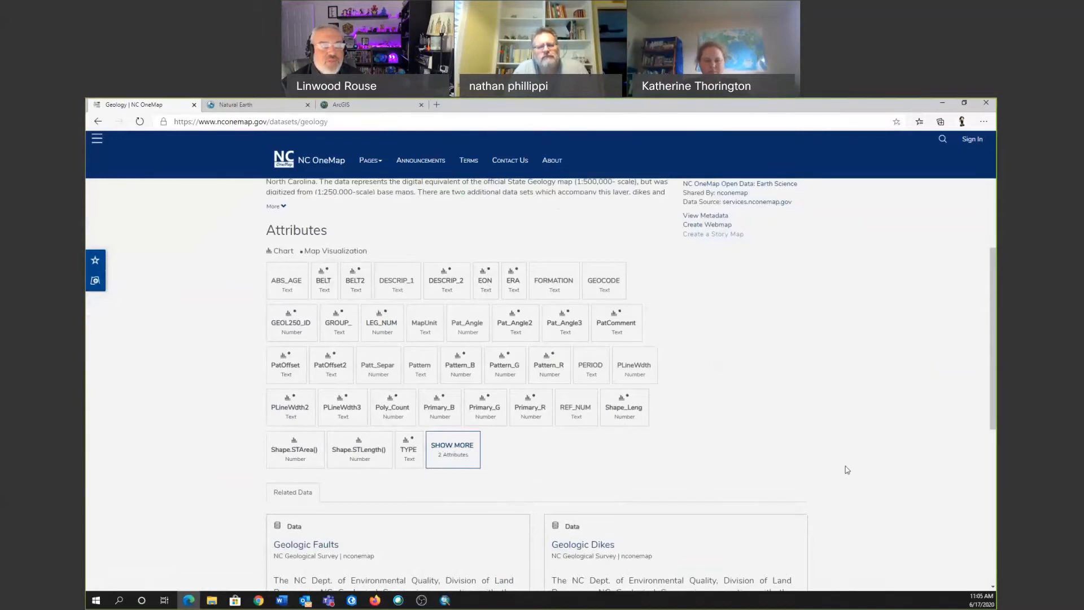
pyautogui.scroll(3, 846, 469)
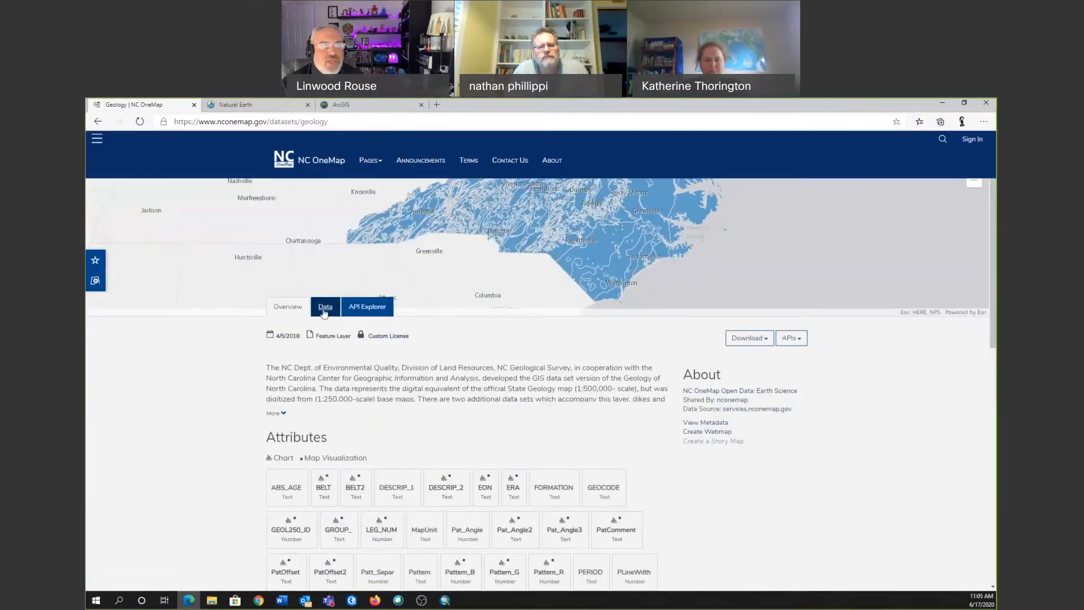
# Look through the Geology dataset's record table and API Explorer, and return to the overview.
pyautogui.click(325, 309)
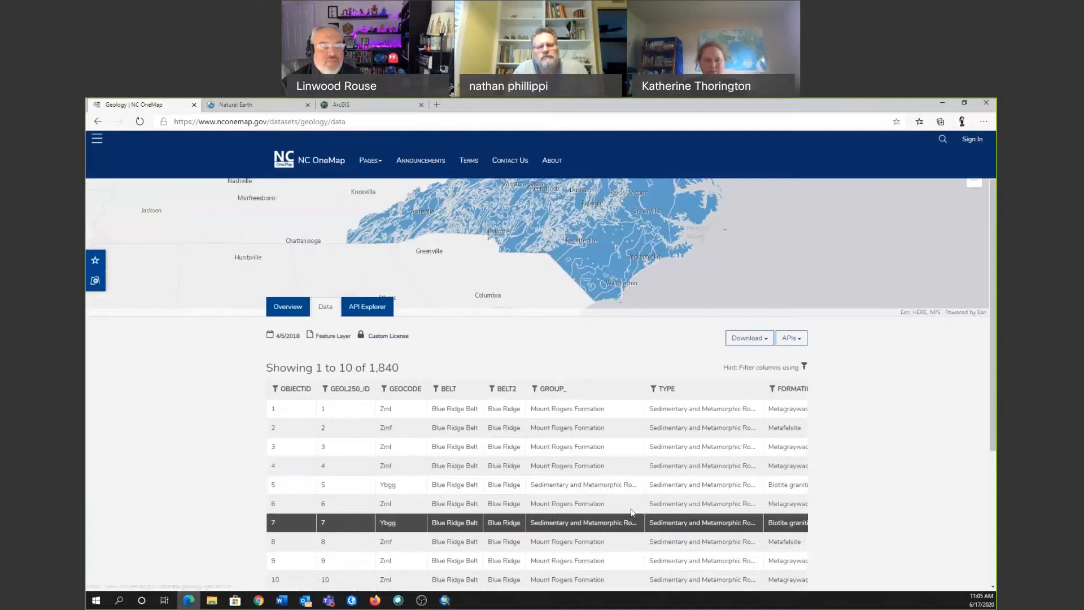
pyautogui.click(372, 311)
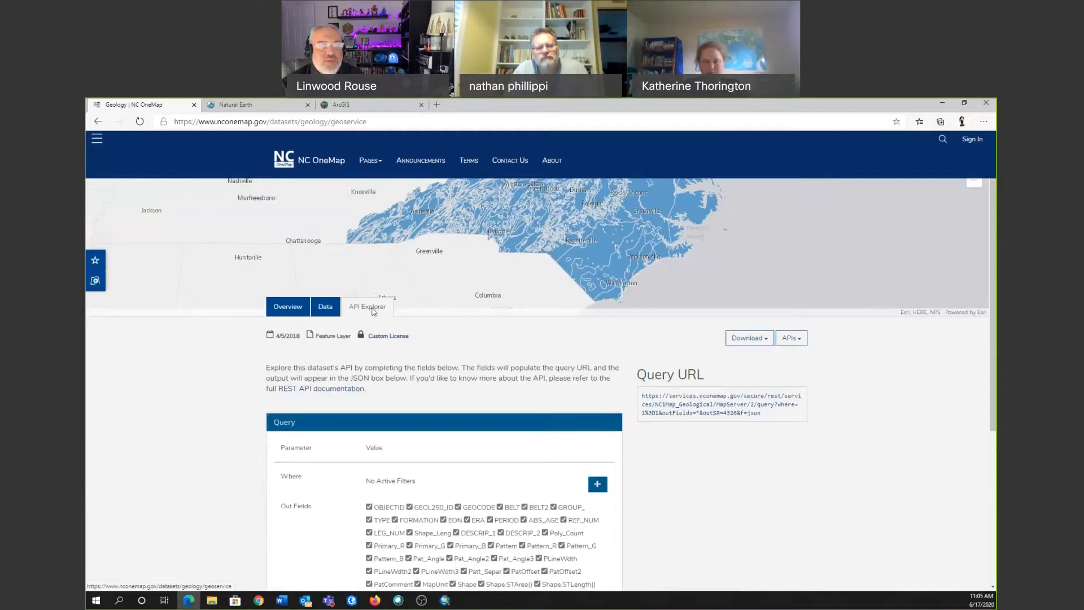
pyautogui.click(290, 310)
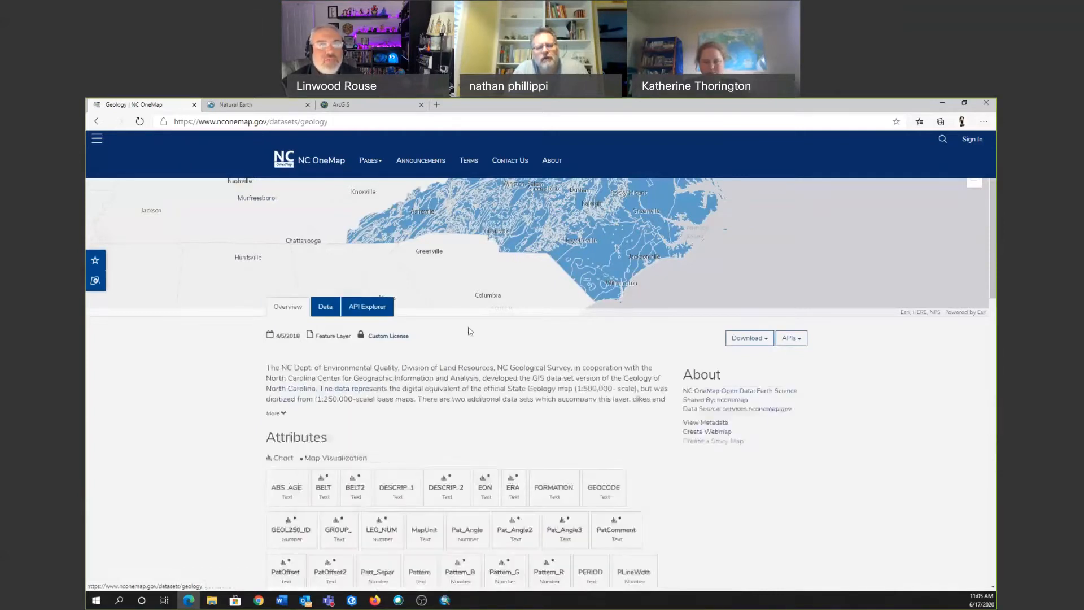
# Download the full Geology dataset as a shapefile and open the downloaded zip archive.
pyautogui.click(767, 339)
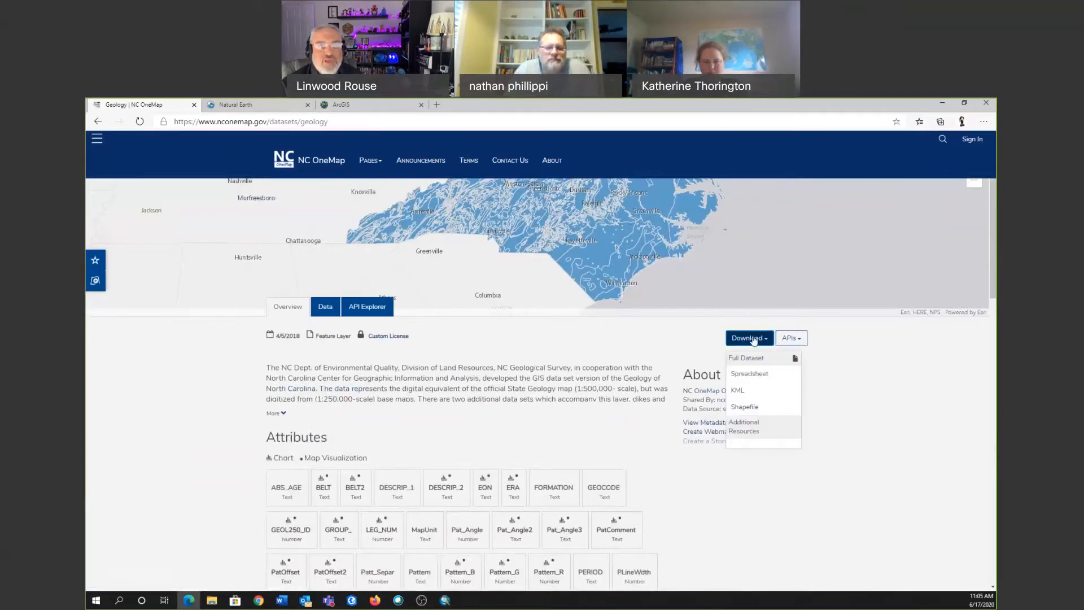
pyautogui.click(751, 408)
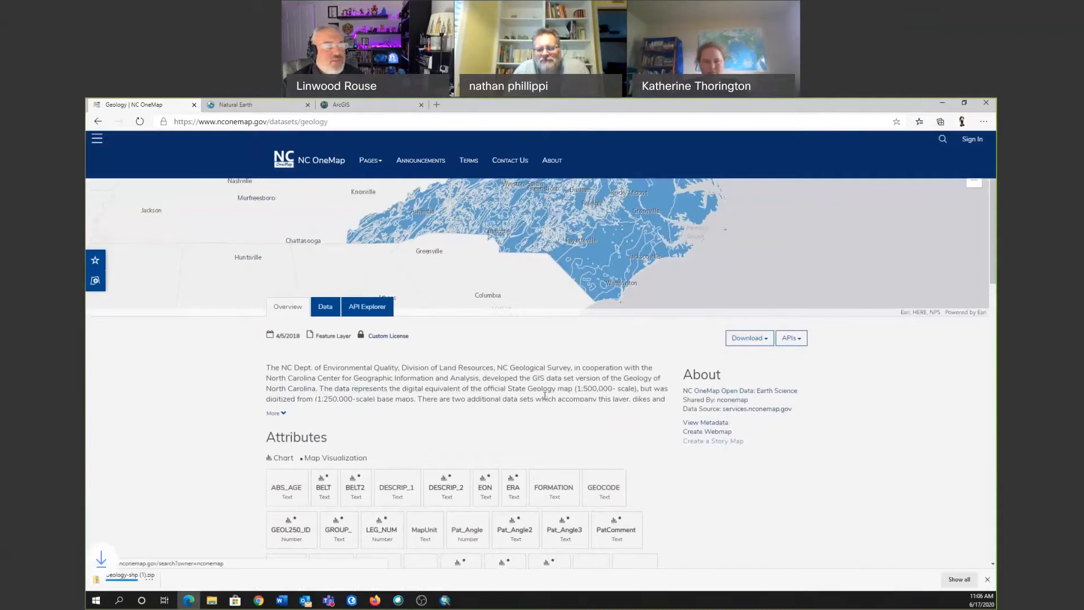
pyautogui.click(149, 582)
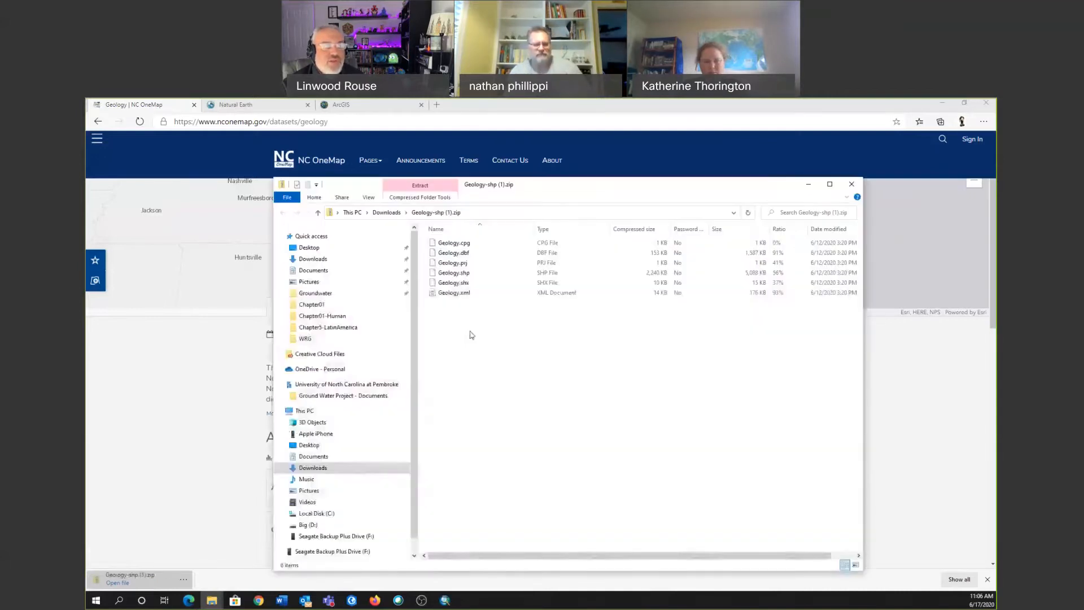
# Select all the Geology shapefile component files in the zip archive, and return to the dataset page.
pyautogui.click(433, 199)
pyautogui.moveTo(500, 367); pyautogui.dragTo(439, 237)
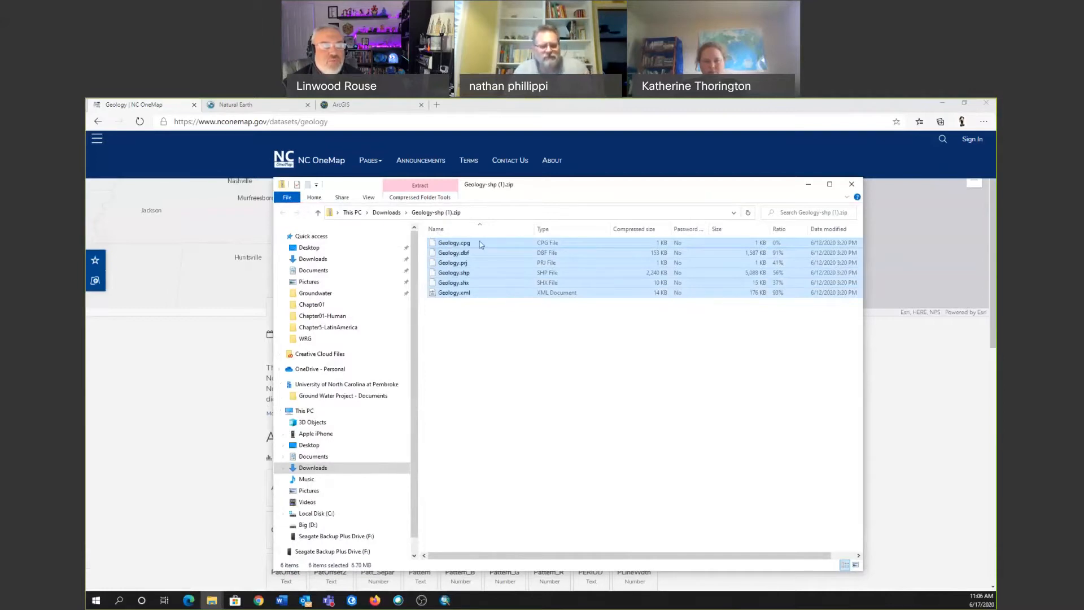
pyautogui.moveTo(464, 247); pyautogui.dragTo(301, 524)
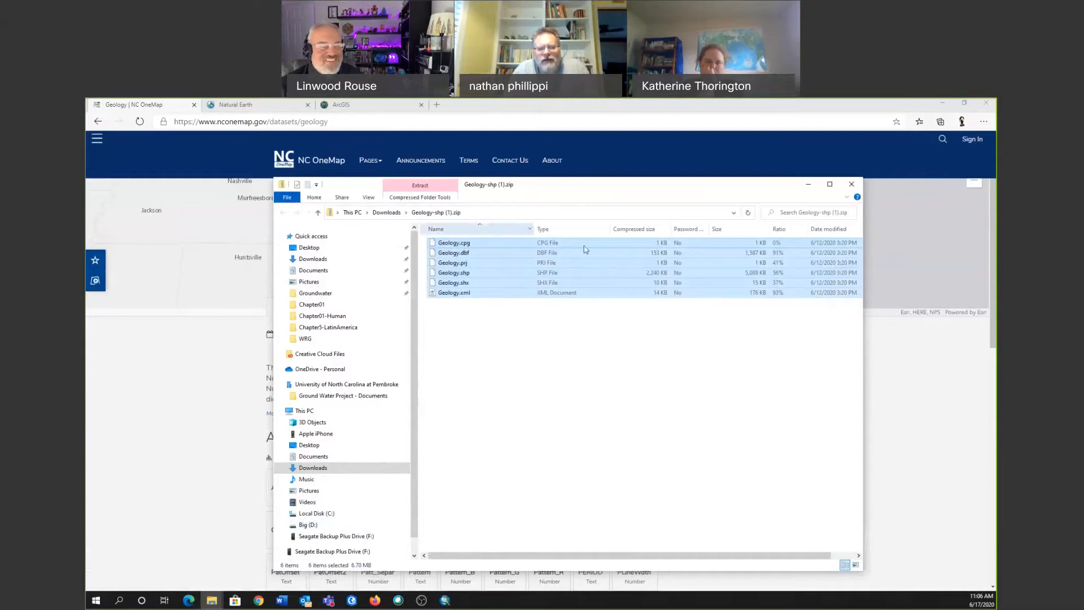
pyautogui.click(882, 378)
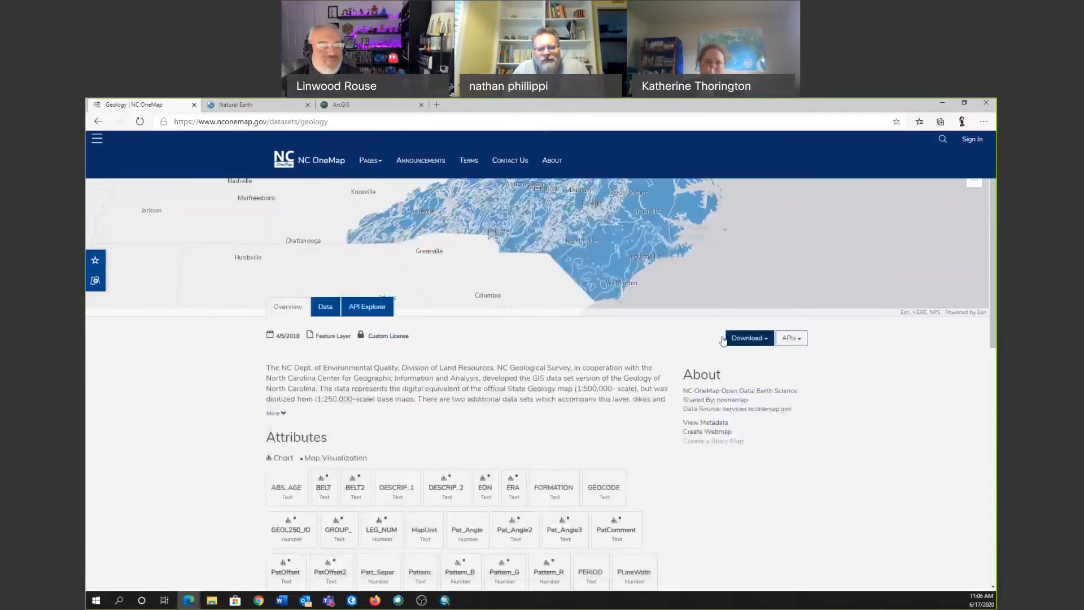
# Examine the Geology dataset's online record table, including the description and colour columns.
pyautogui.click(325, 307)
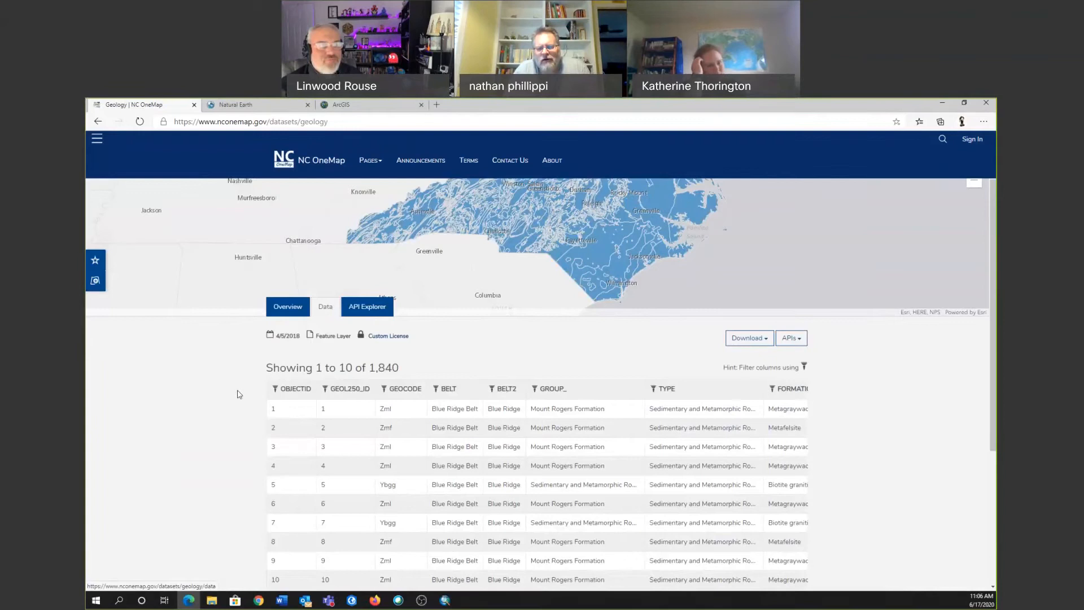
pyautogui.scroll(-3, 235, 428)
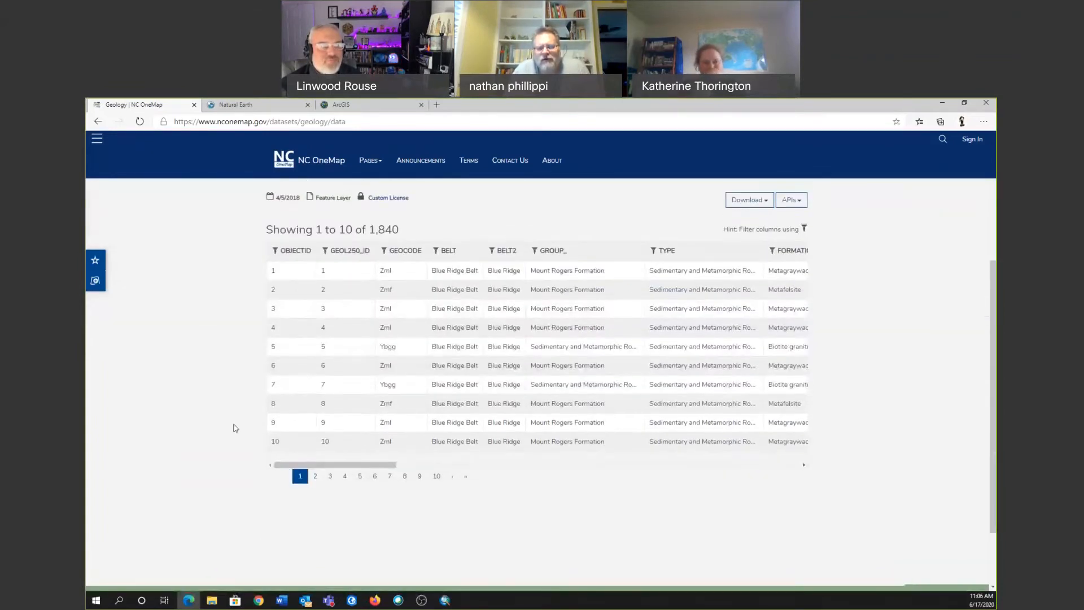
pyautogui.moveTo(394, 465); pyautogui.dragTo(597, 473)
# Switch to ArcMap and open the attribute table of the Geology layer.
pyautogui.click(445, 600)
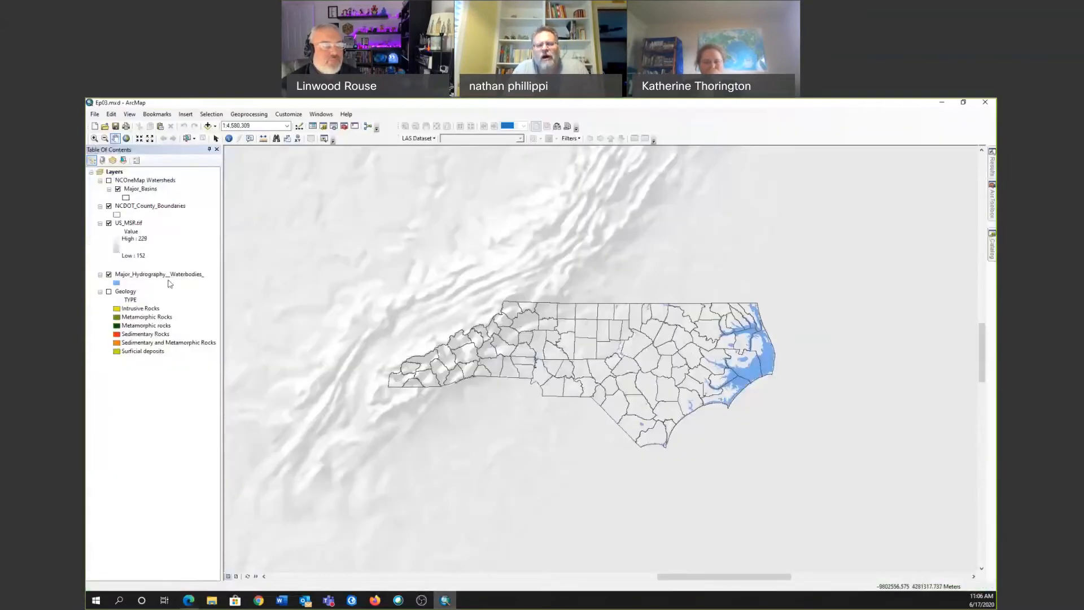
pyautogui.click(125, 291)
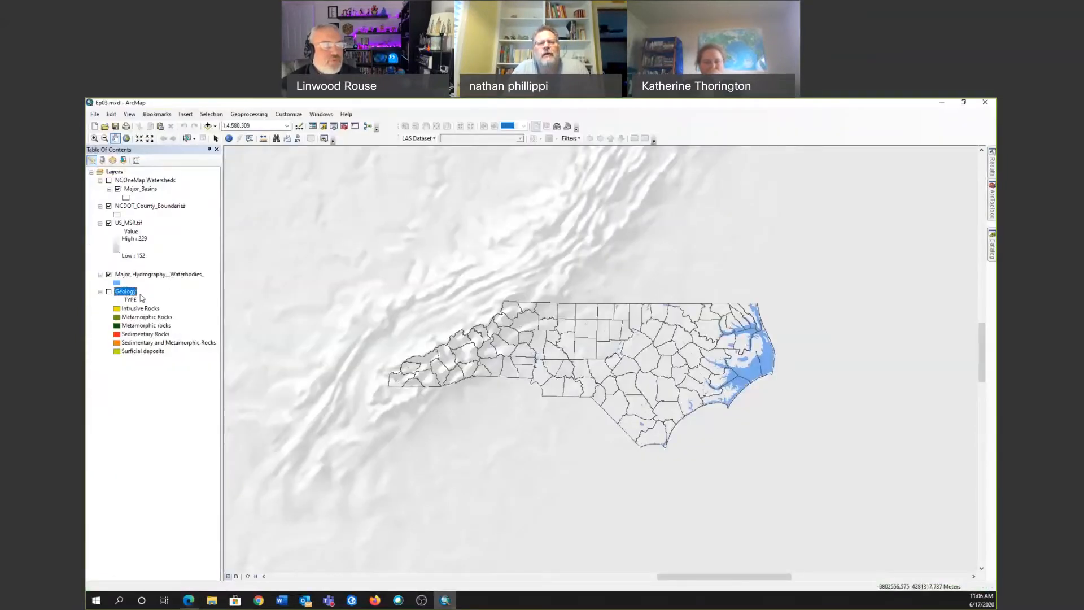
pyautogui.rightClick(141, 298)
pyautogui.click(160, 317)
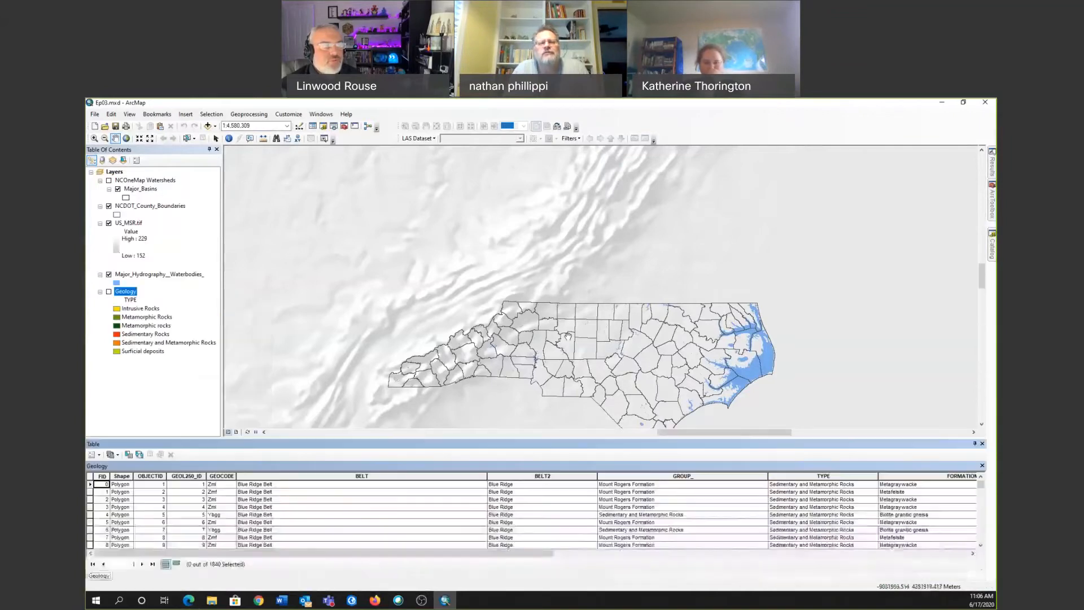
# In the online Geology table, filter DESCRIP_2 to "sandy marl, and limestone, bluish gray; mainly in area south of Neuse River" and clear the filter.
pyautogui.hotkey('alt', 'Tab')
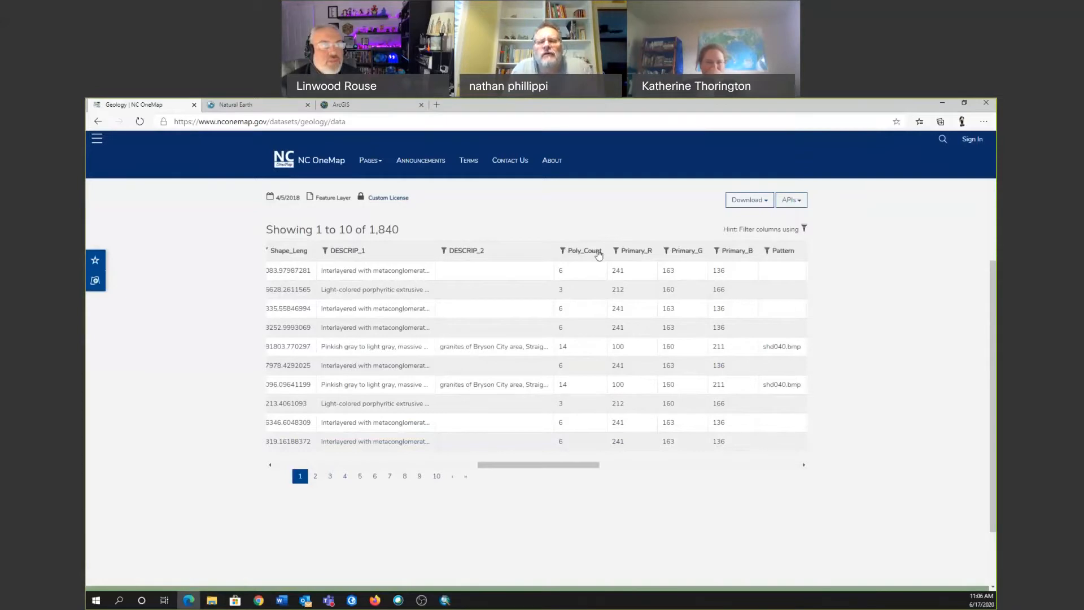
pyautogui.click(443, 251)
pyautogui.click(448, 231)
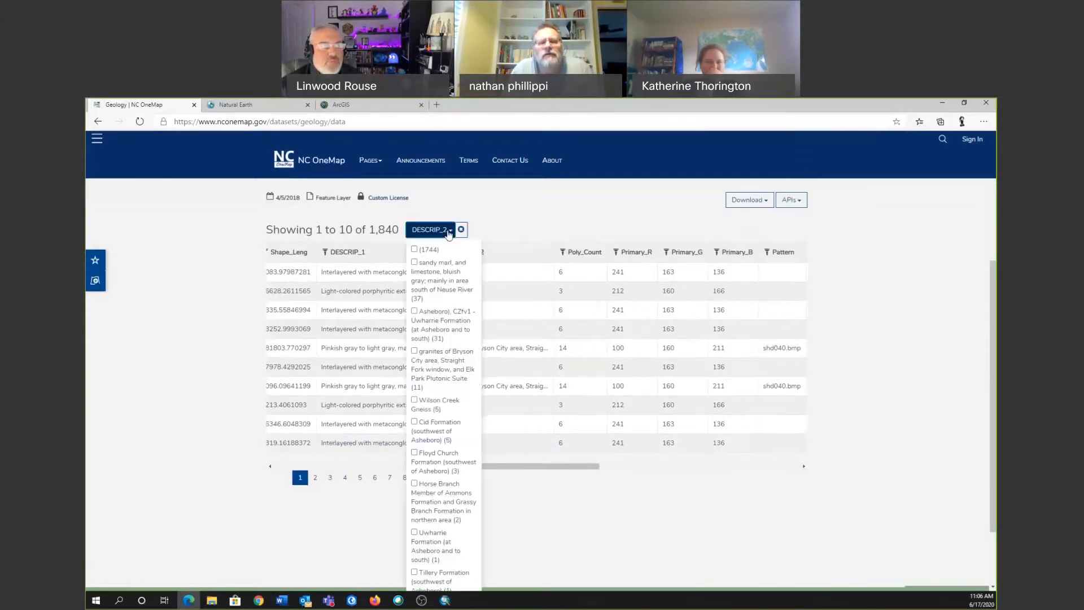
pyautogui.click(414, 263)
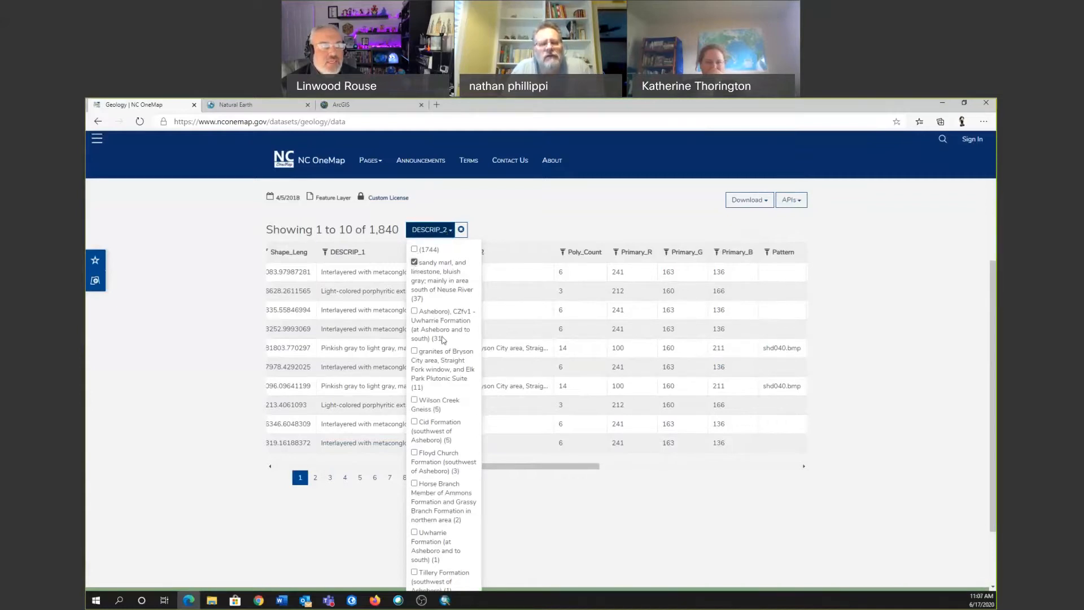
pyautogui.click(699, 527)
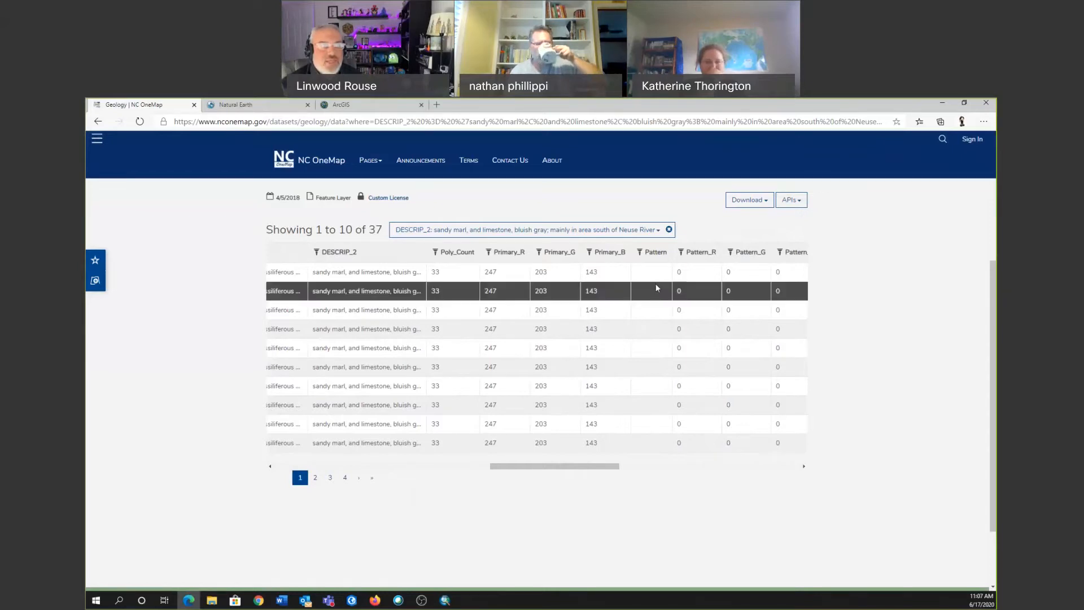
pyautogui.click(667, 230)
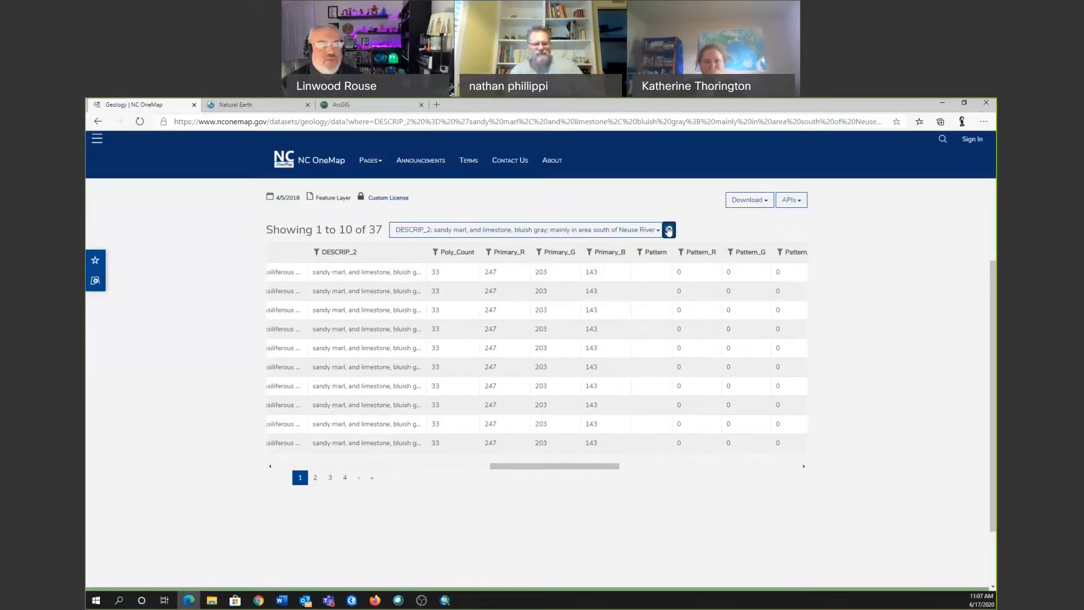
# Switch to ArcMap, start Select By Attributes and set Geology as the layer to query.
pyautogui.click(444, 599)
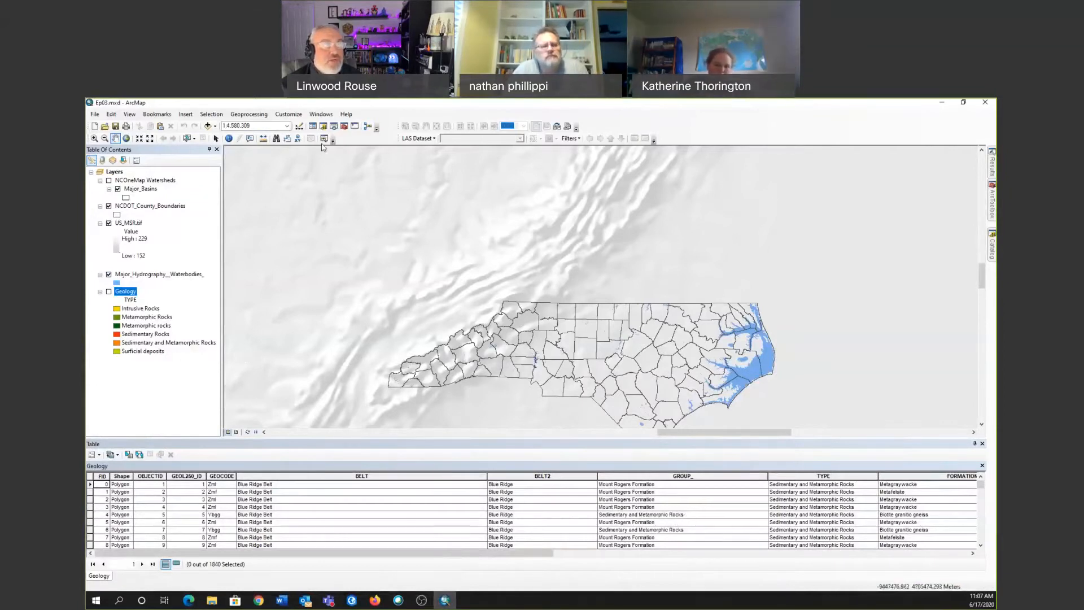
pyautogui.click(202, 116)
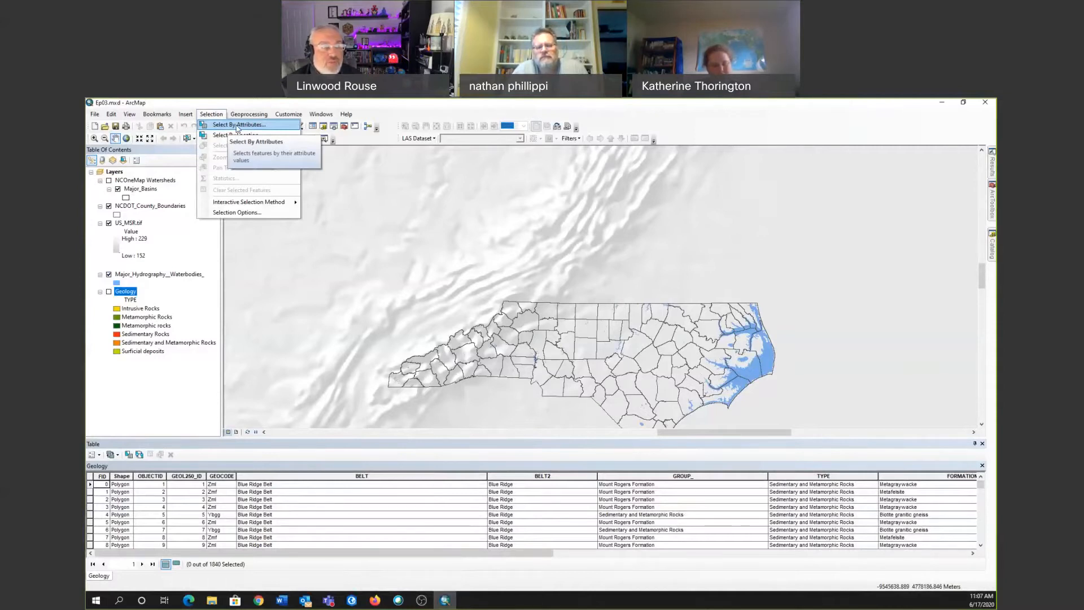
pyautogui.click(237, 125)
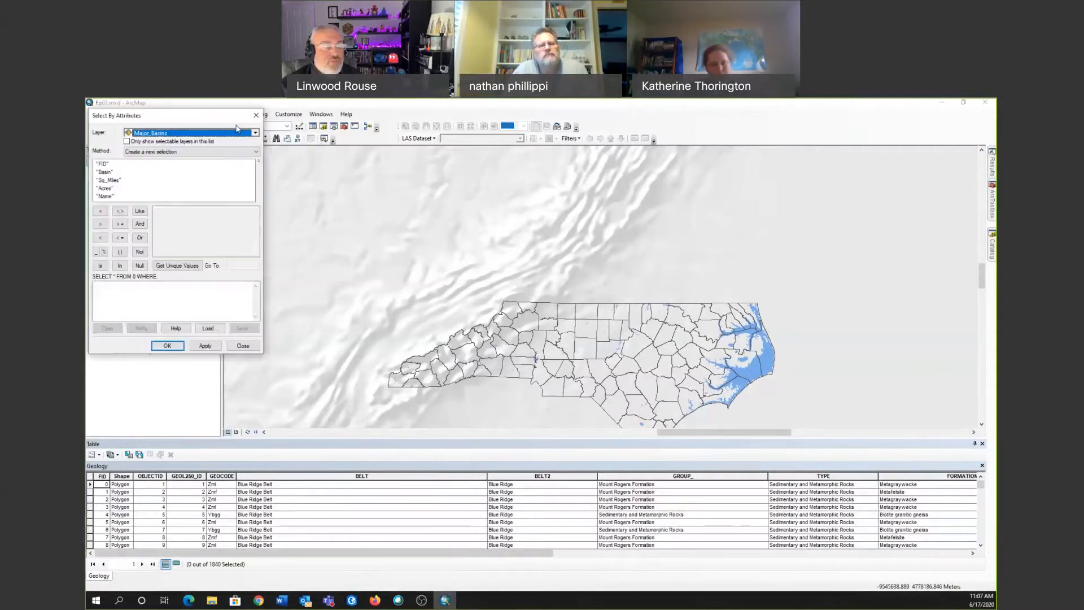
pyautogui.click(123, 193)
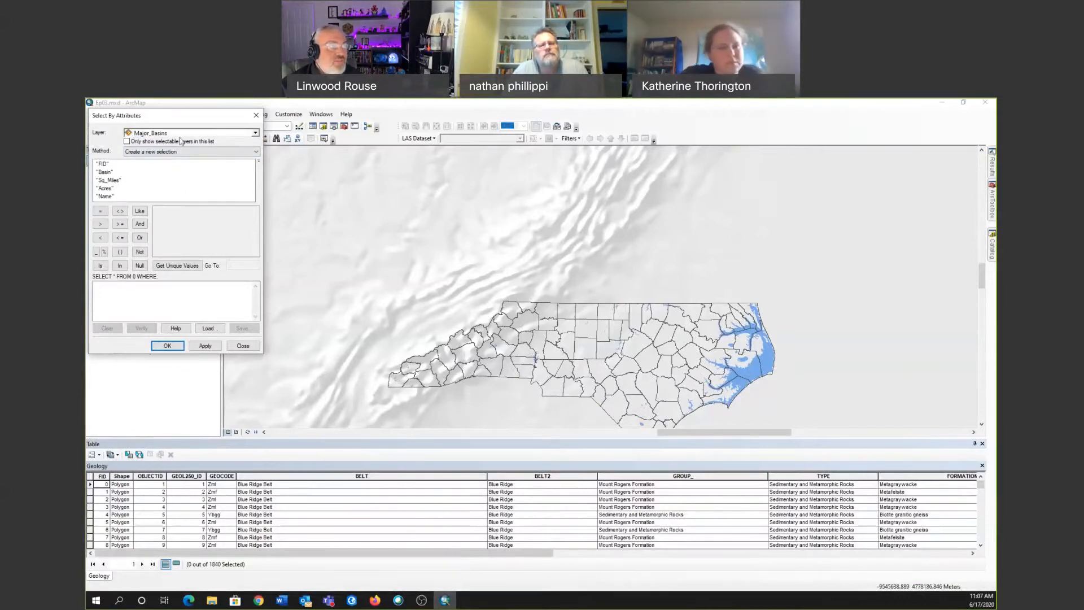
pyautogui.click(255, 134)
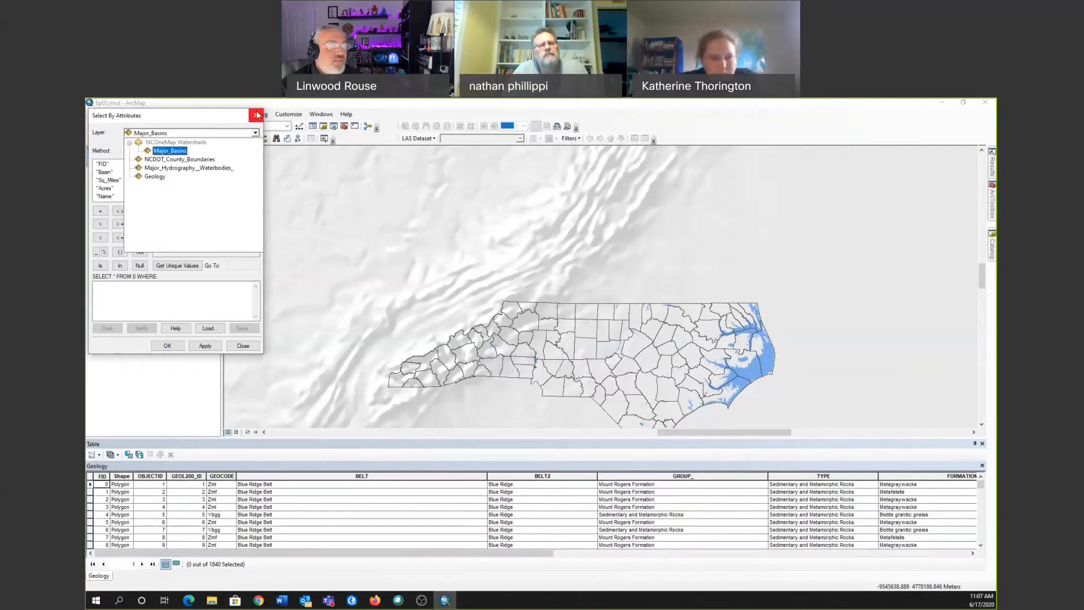
pyautogui.click(253, 134)
pyautogui.click(252, 135)
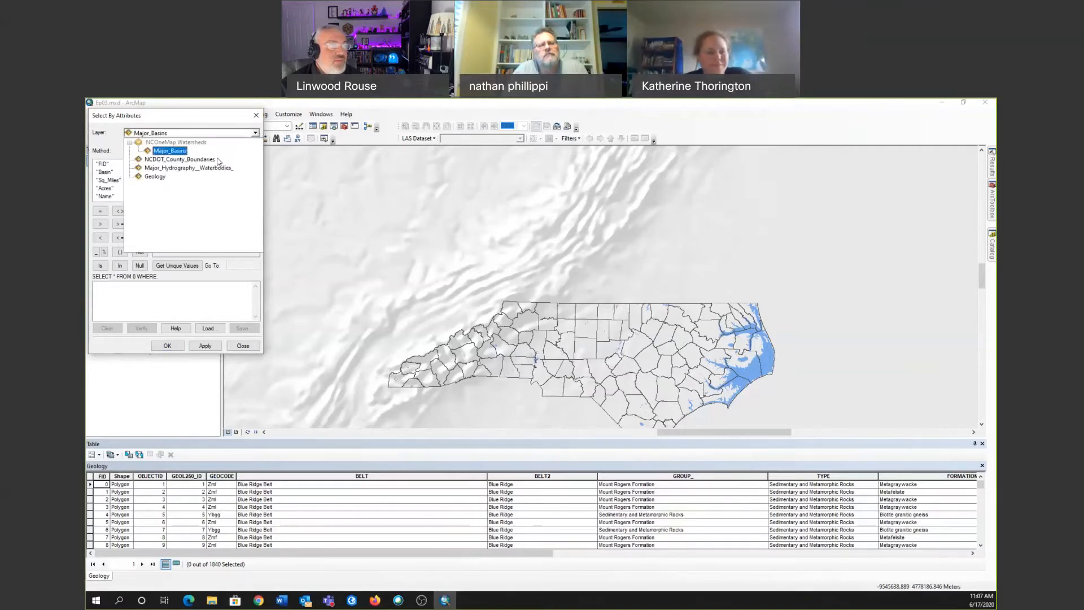
pyautogui.click(142, 177)
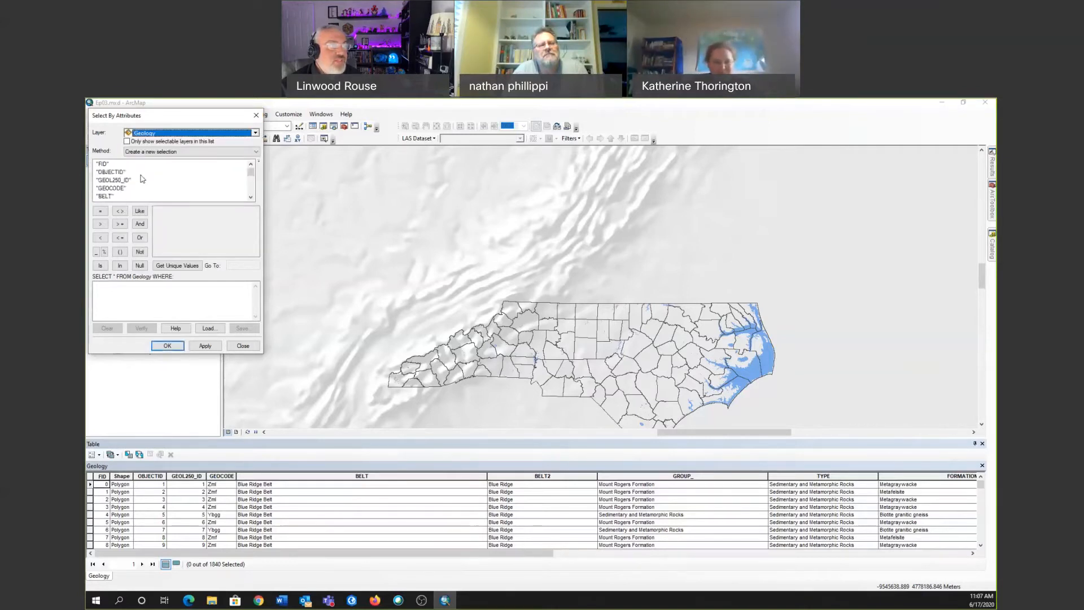
# Build the query "BELT" = 'Blue Ridge Belt' and select the matching Geology features.
pyautogui.click(111, 197)
pyautogui.doubleClick(105, 197)
pyautogui.click(100, 211)
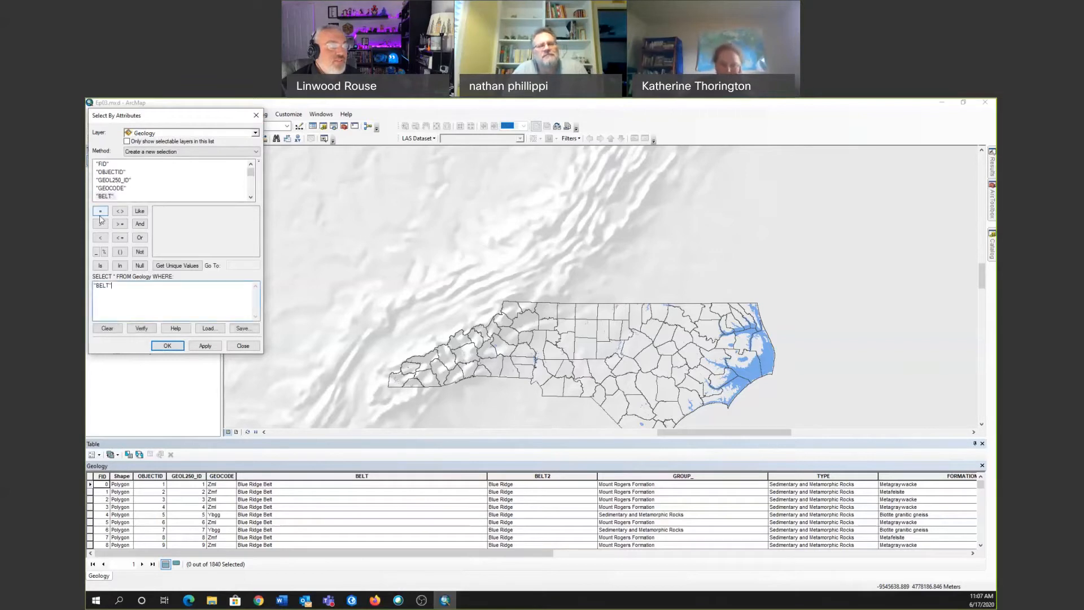
pyautogui.click(177, 267)
pyautogui.doubleClick(182, 212)
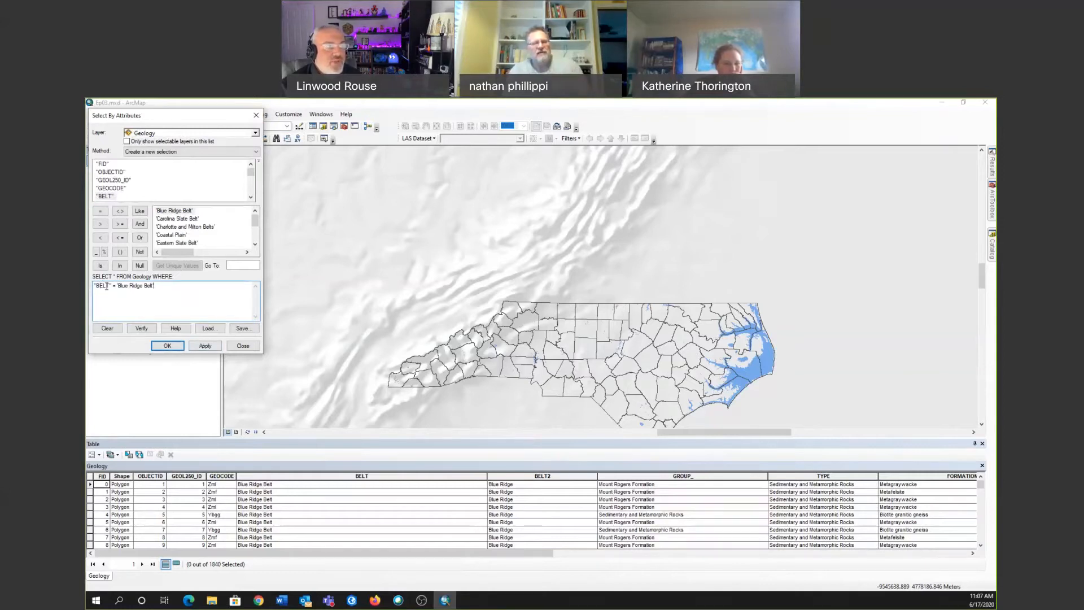
pyautogui.click(167, 345)
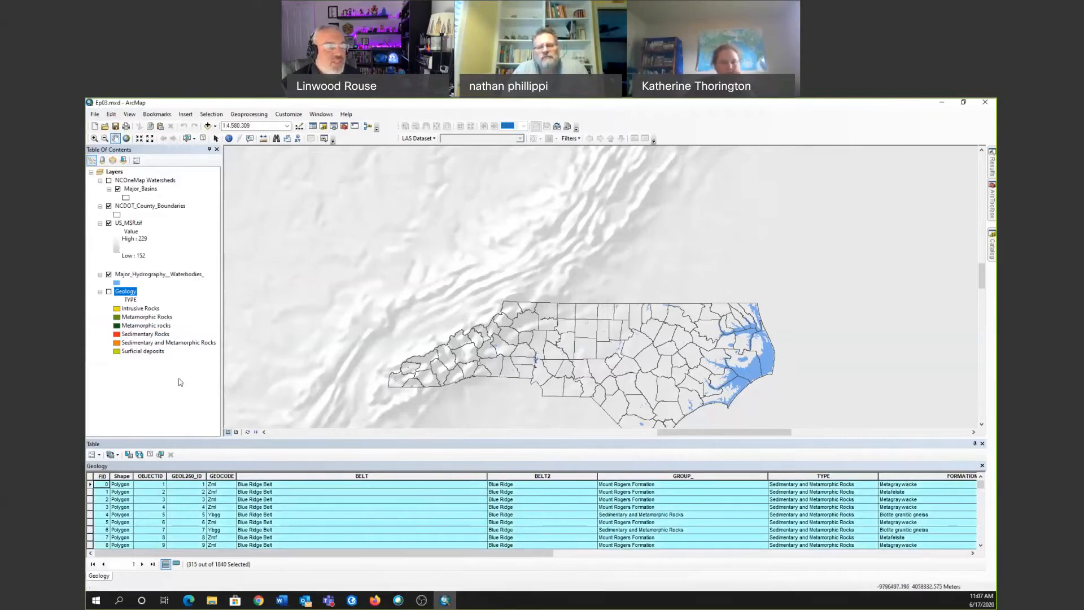
# Show the Geology layer on the map and clear the selected features.
pyautogui.click(110, 292)
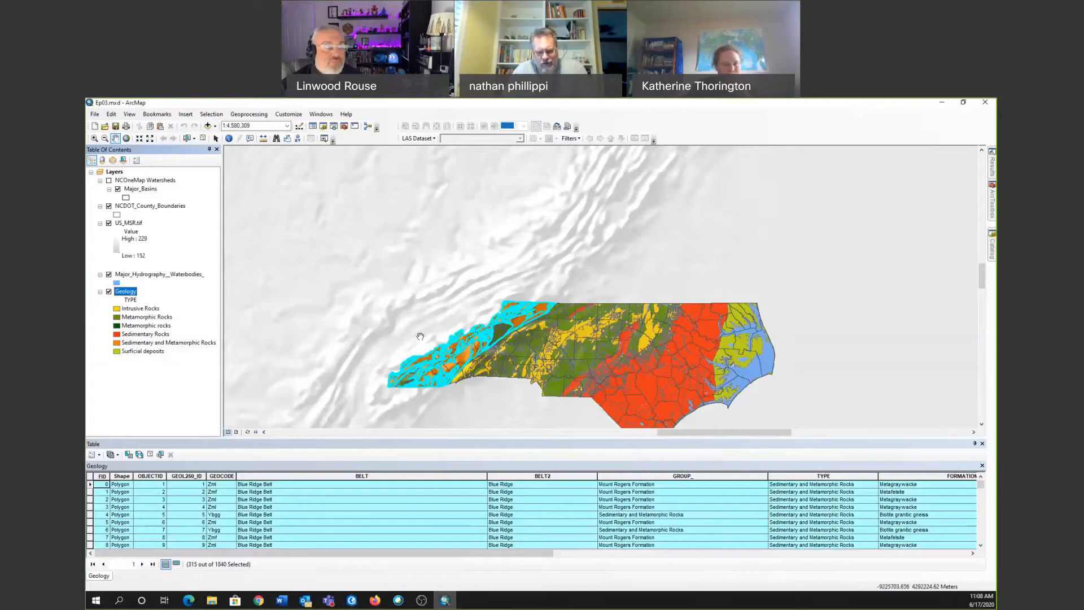
pyautogui.click(203, 139)
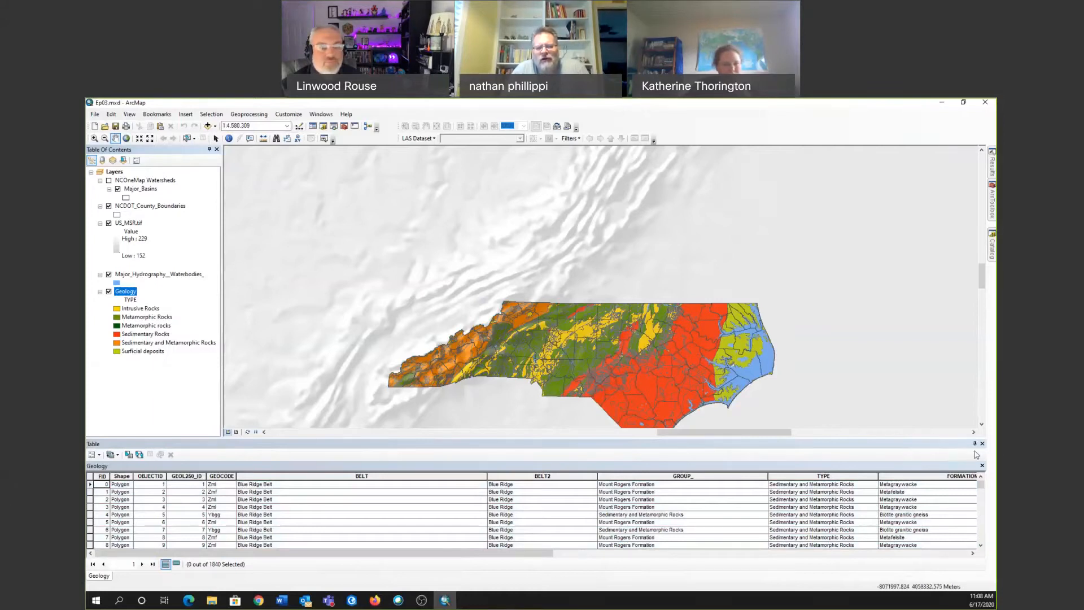
# Close the attribute table and examine the rock types in western North Carolina, ending at the full extent of NCDOT_County_Boundaries.
pyautogui.moveTo(980, 444); pyautogui.dragTo(949, 464)
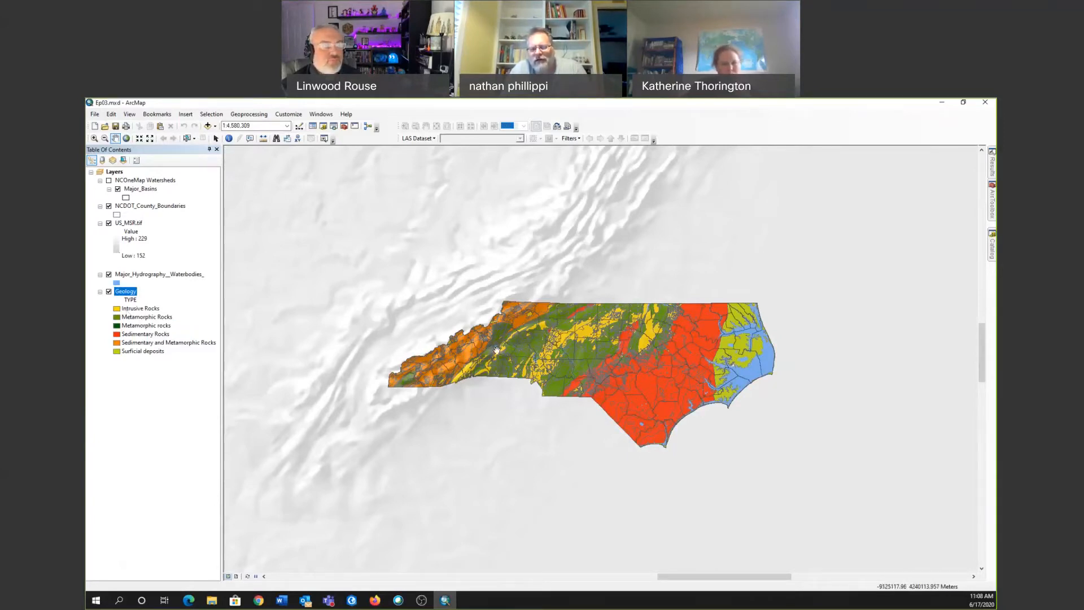
pyautogui.scroll(-5, 520, 328)
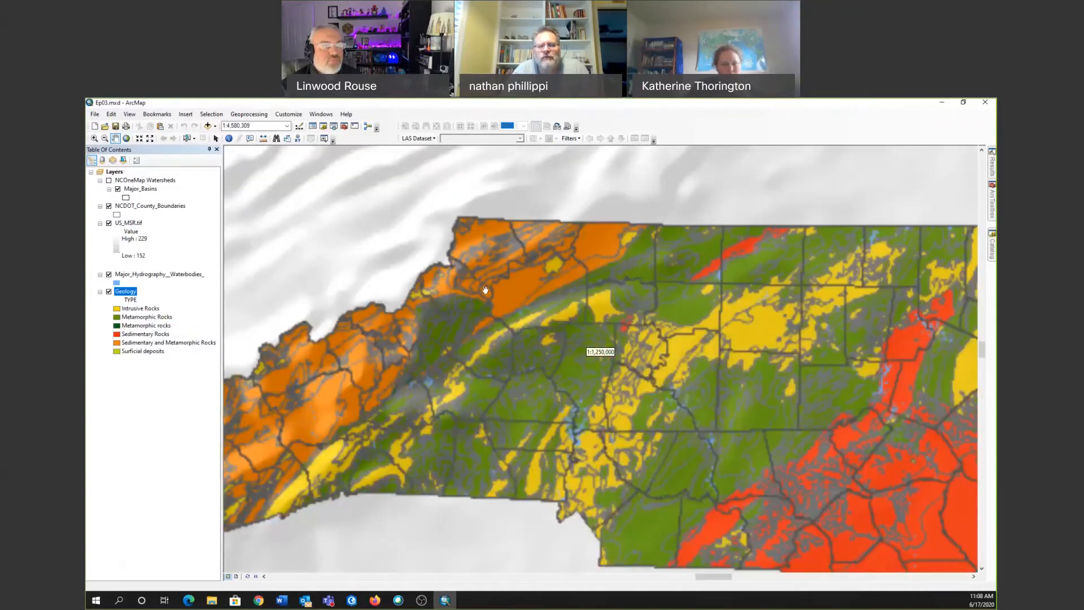
pyautogui.scroll(-2, 490, 296)
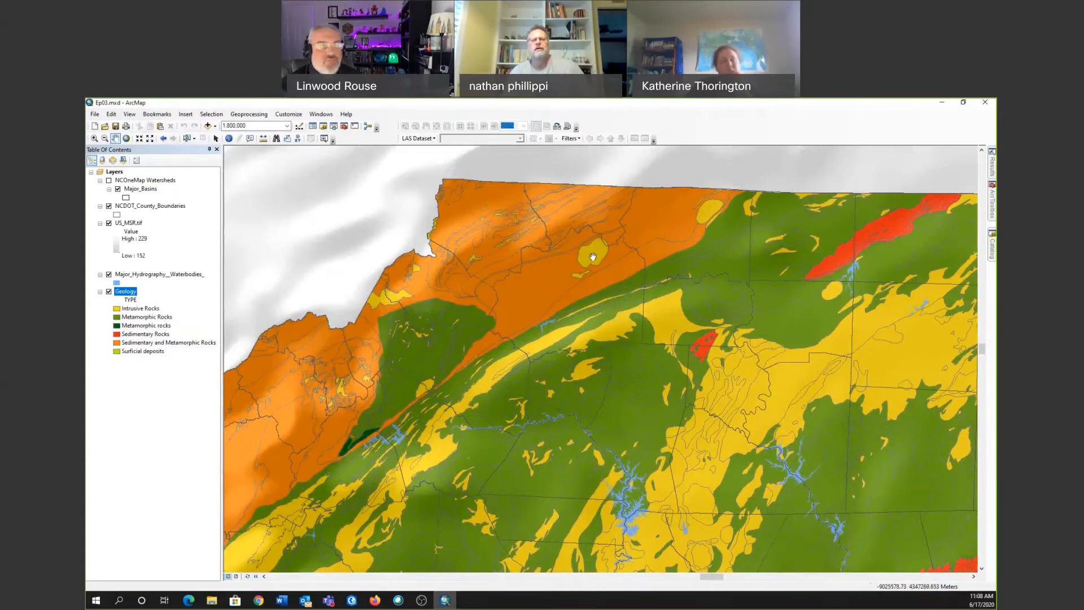
pyautogui.scroll(2, 593, 257)
pyautogui.scroll(-2, 592, 256)
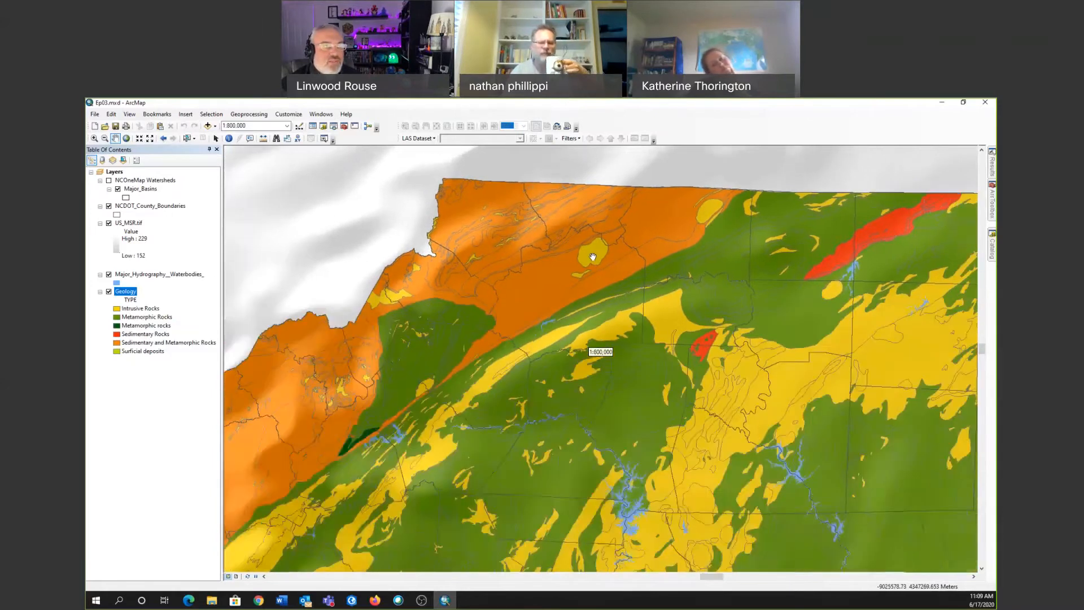
pyautogui.scroll(-1, 592, 257)
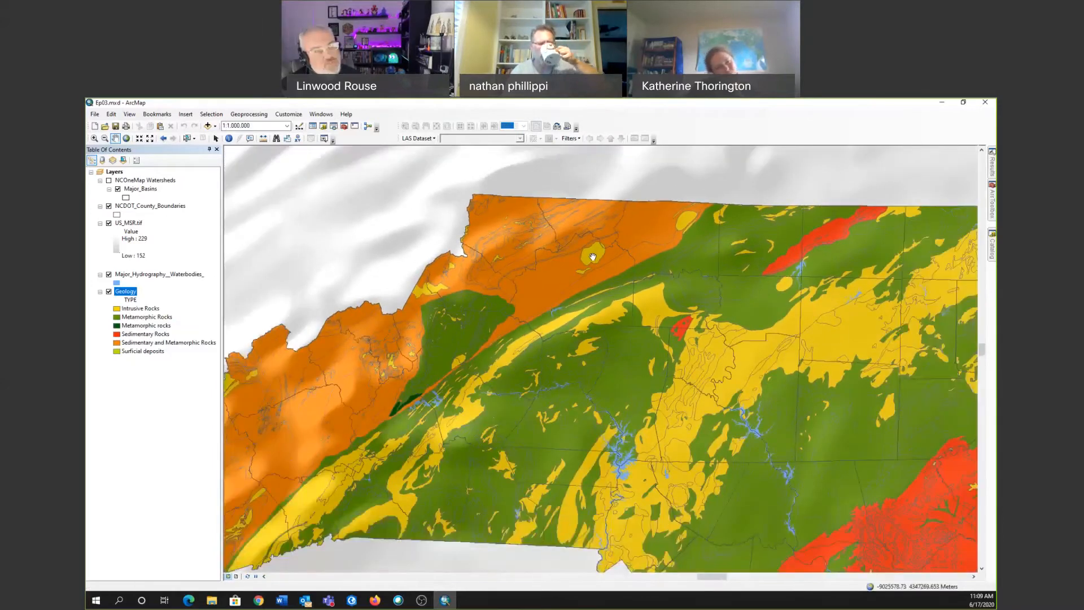
pyautogui.scroll(-1, 593, 257)
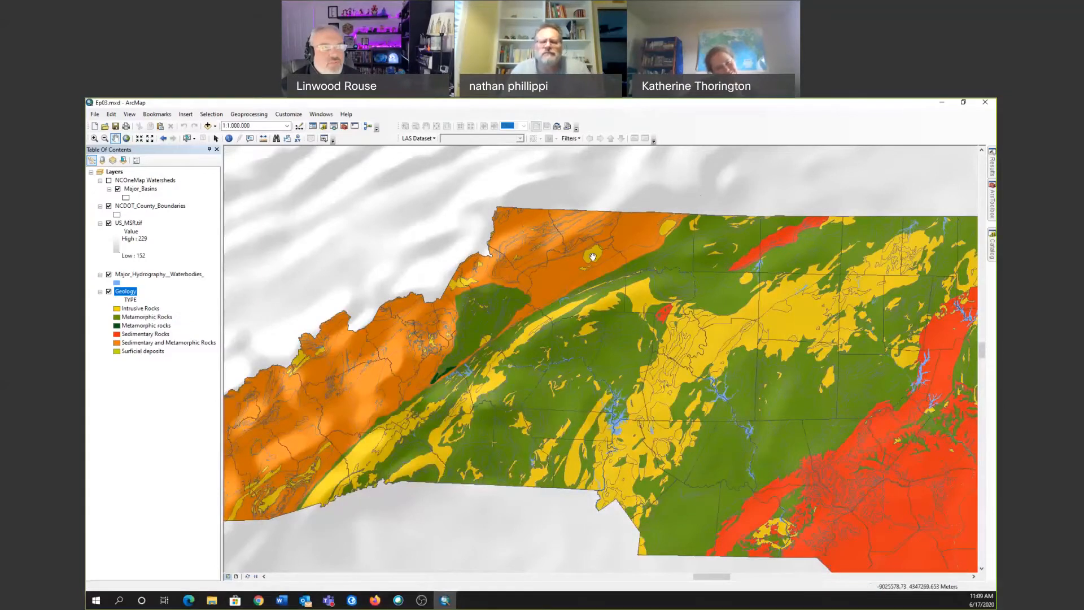
pyautogui.scroll(-1, 593, 257)
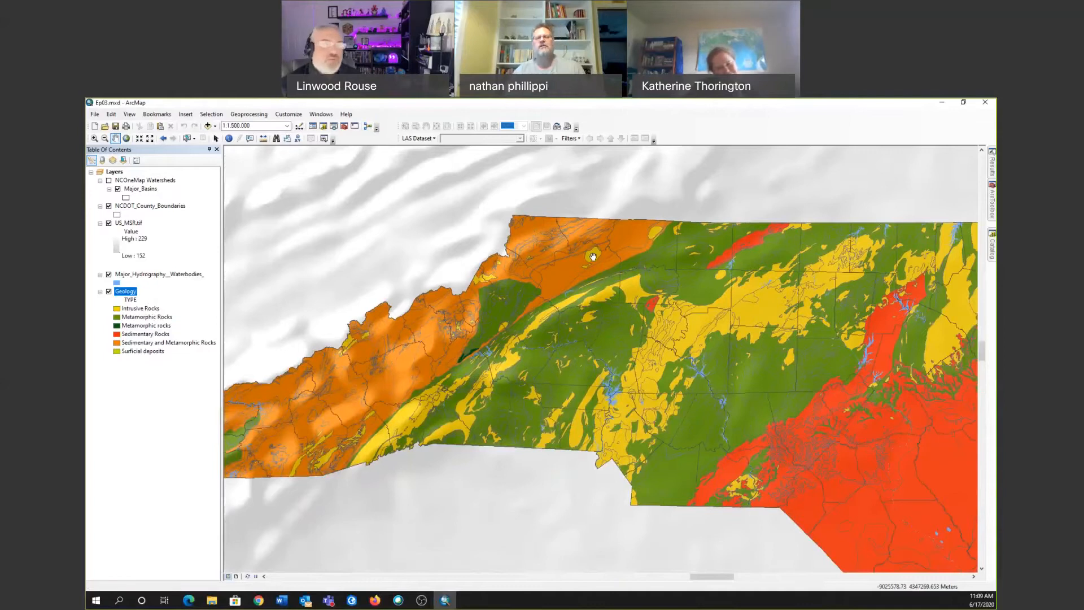
pyautogui.rightClick(133, 208)
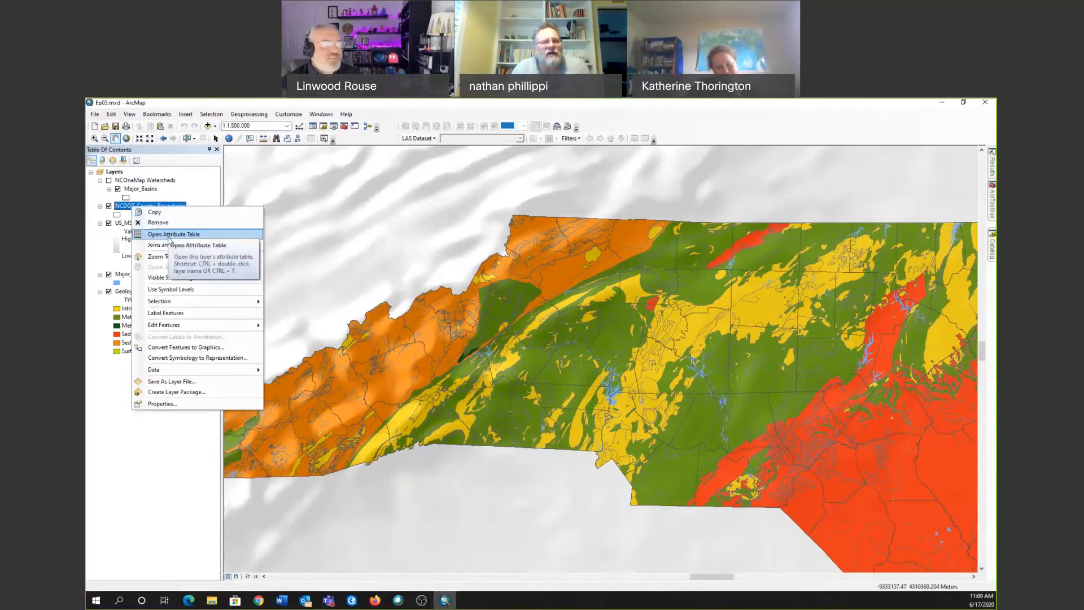
pyautogui.click(156, 256)
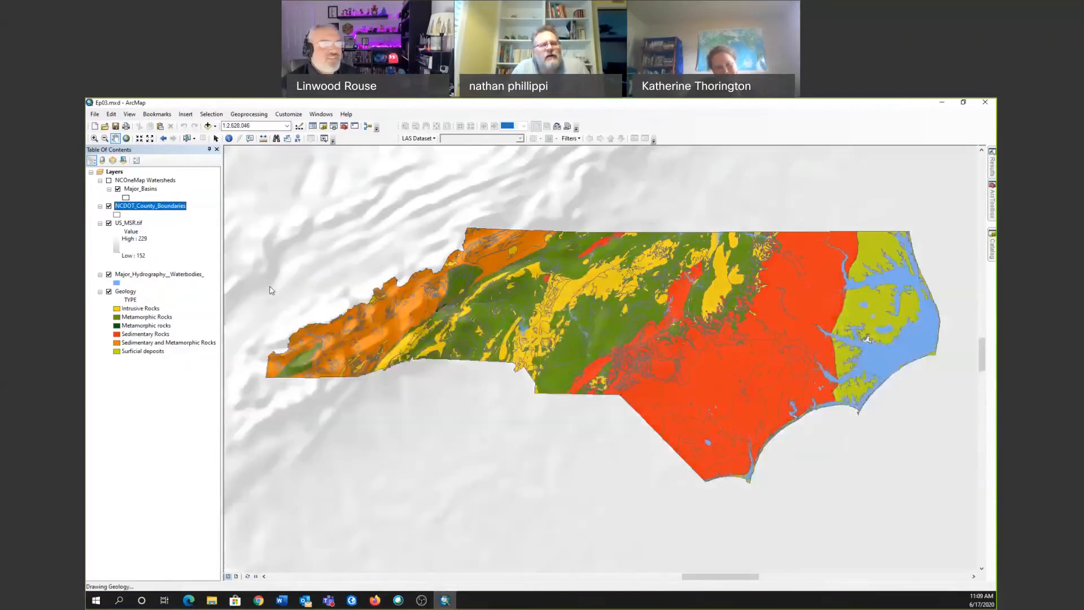
# Switch to the NC OneMap home page, search for "hydr" and open the Major Hydrography (Waterbodies) dataset.
pyautogui.hotkey('alt', 'Tab')
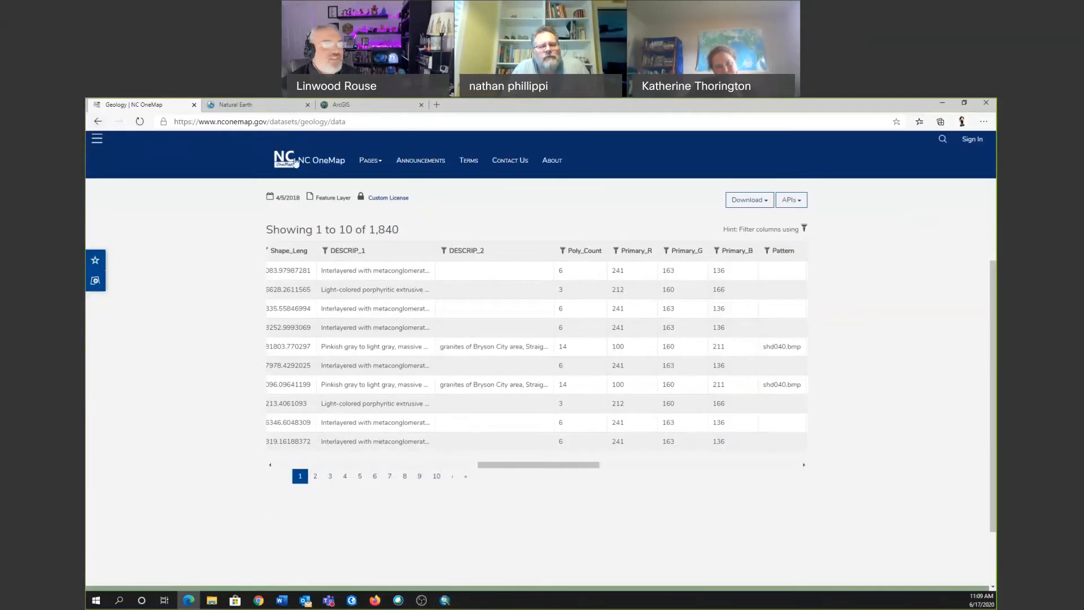
pyautogui.hotkey('alt', 'Tab')
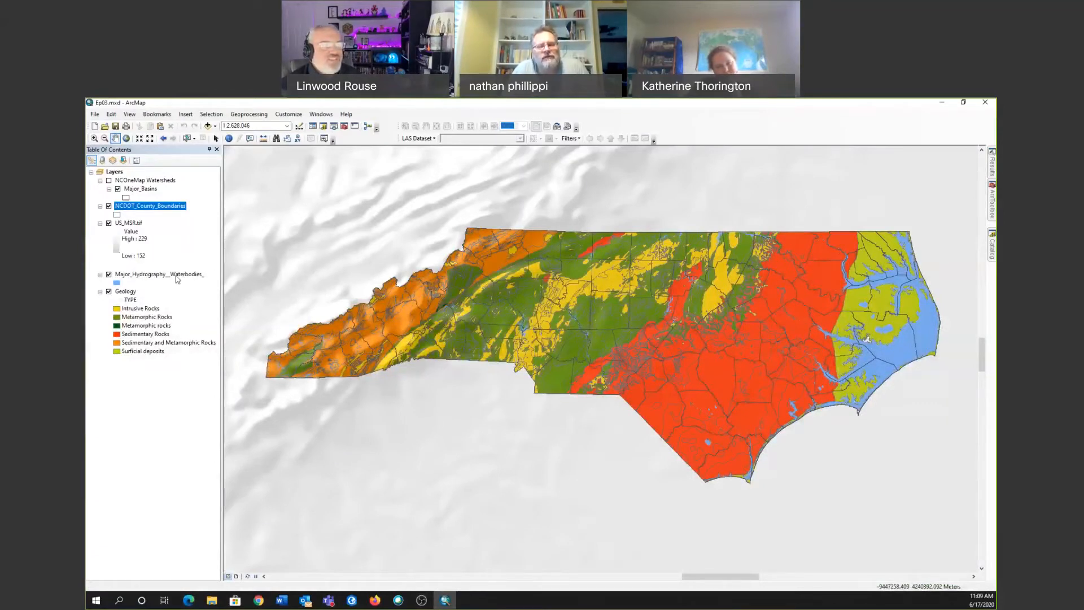
pyautogui.hotkey('alt', 'Tab')
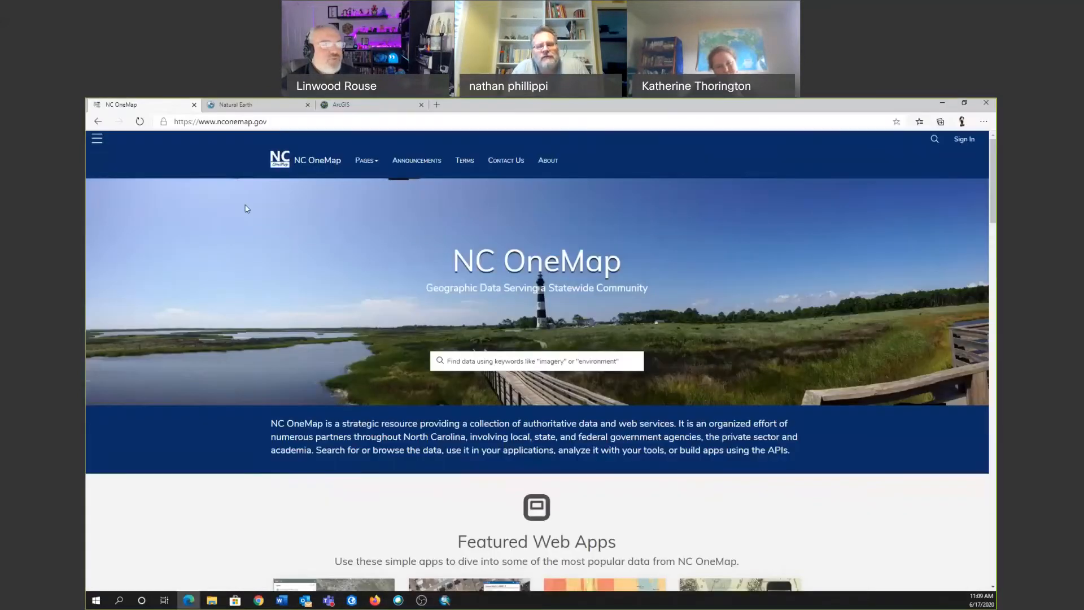
pyautogui.click(482, 360)
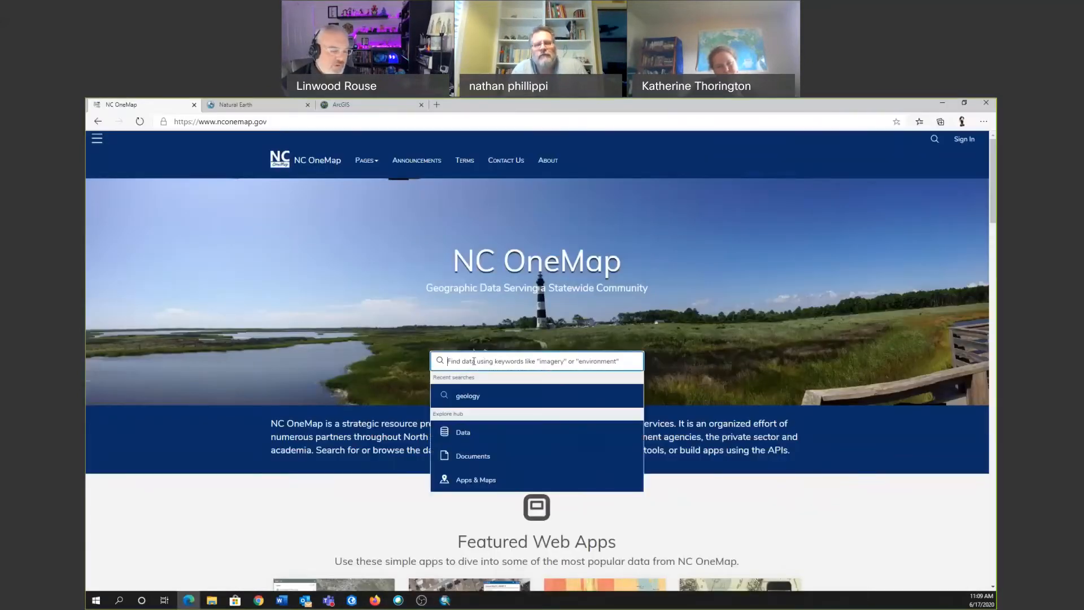
pyautogui.write('hydr')
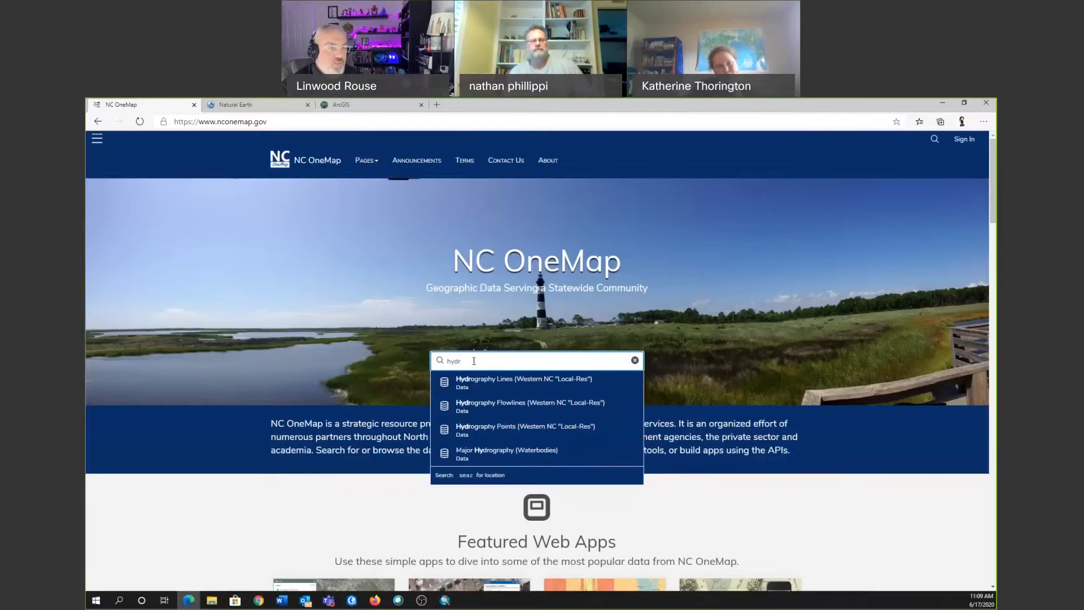
pyautogui.press('Down')
pyautogui.press('Down')
pyautogui.press('Down')
pyautogui.press('Down')
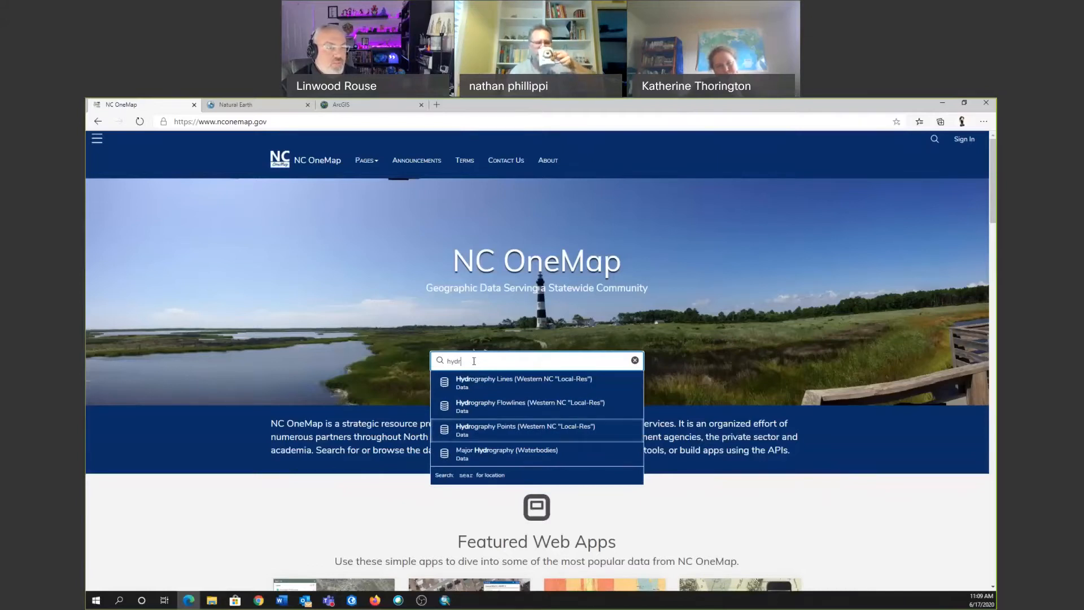
pyautogui.press('Return')
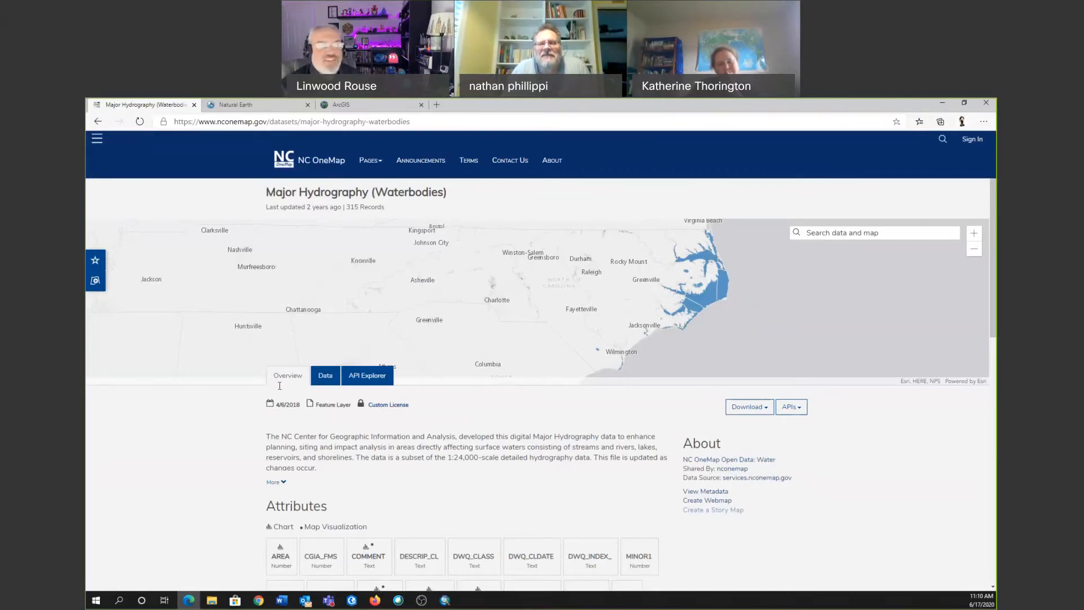
# Switch to ArcMap and hide the Geology and NCDOT_County_Boundaries layers.
pyautogui.hotkey('alt', 'Tab')
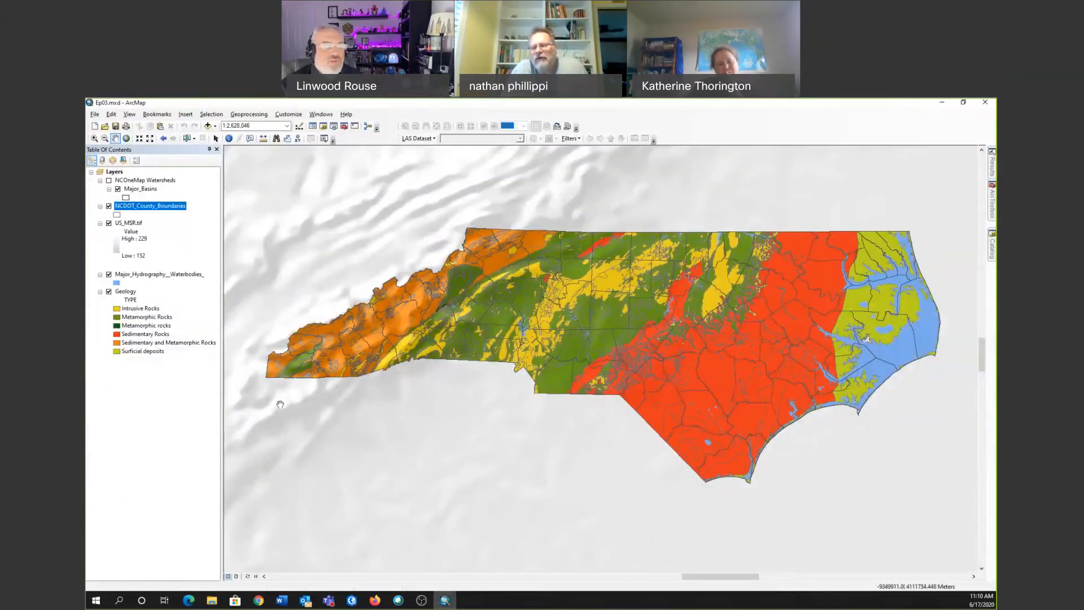
pyautogui.click(109, 292)
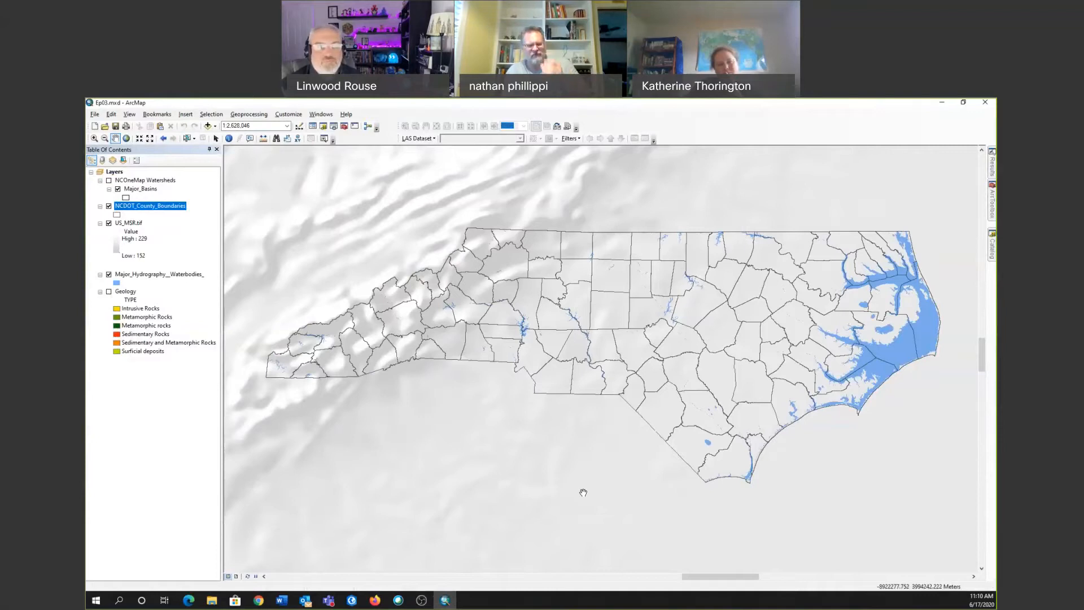
pyautogui.click(108, 206)
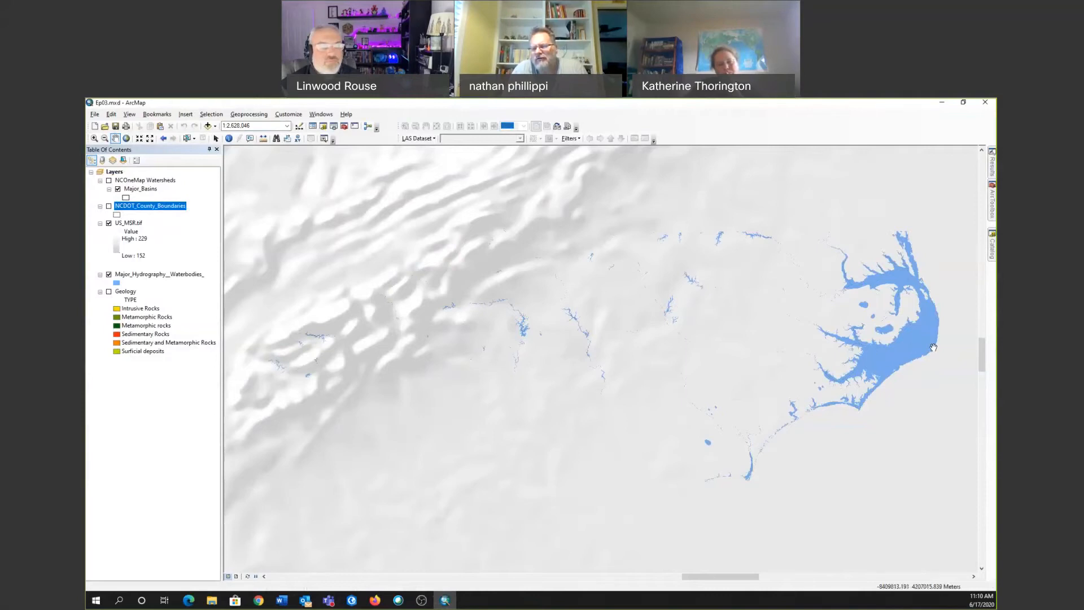
# Examine the coastal waterbodies up close and turn the NCDOT_County_Boundaries layer back on for comparison.
pyautogui.scroll(5, 927, 354)
pyautogui.scroll(4, 927, 354)
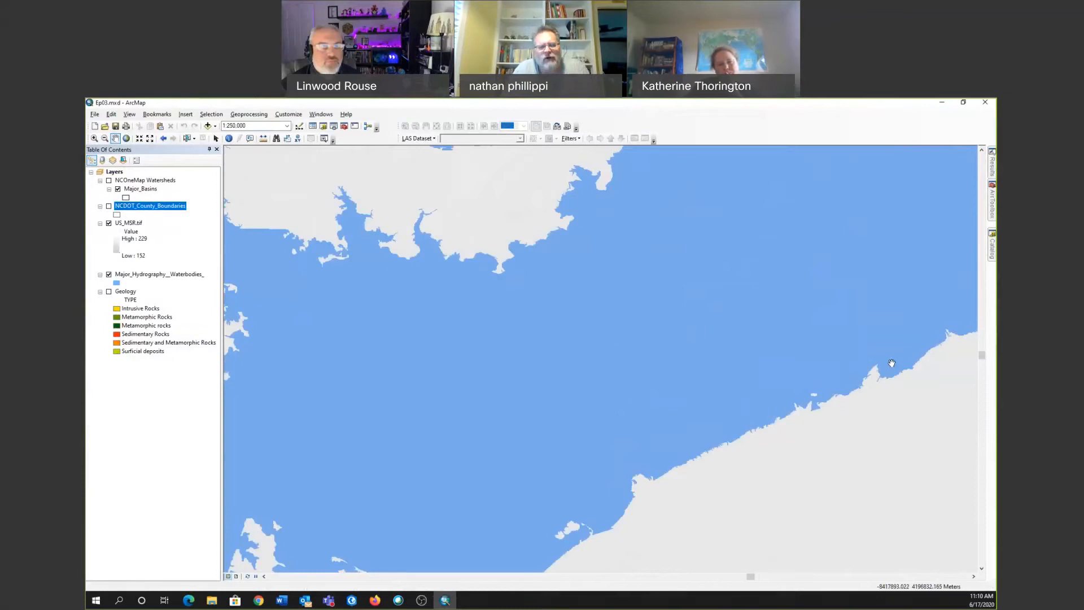
pyautogui.scroll(-2, 892, 363)
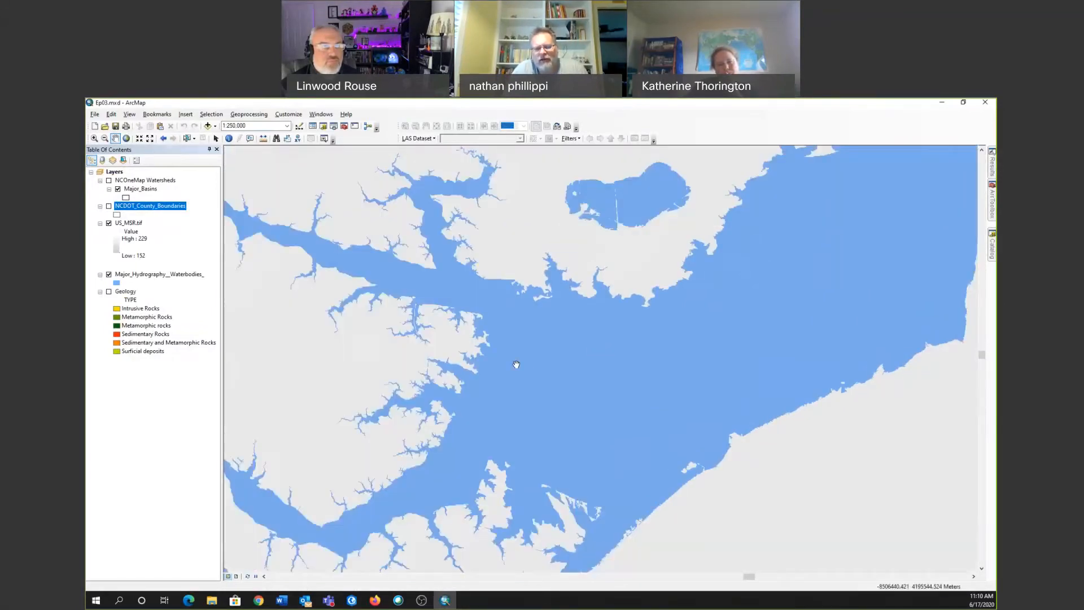
pyautogui.click(109, 206)
pyautogui.click(109, 206)
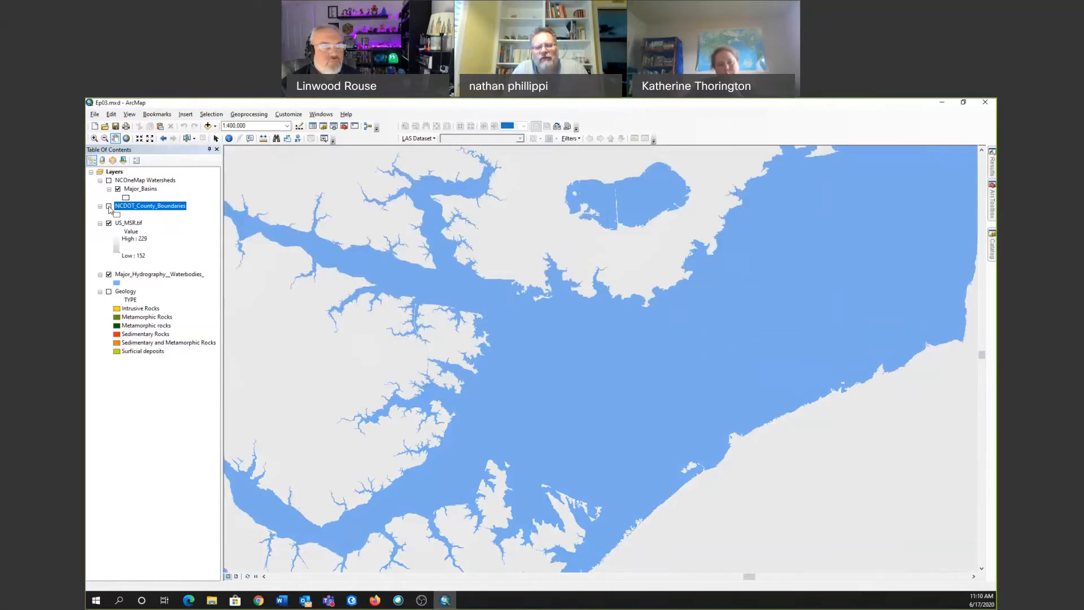
pyautogui.click(109, 207)
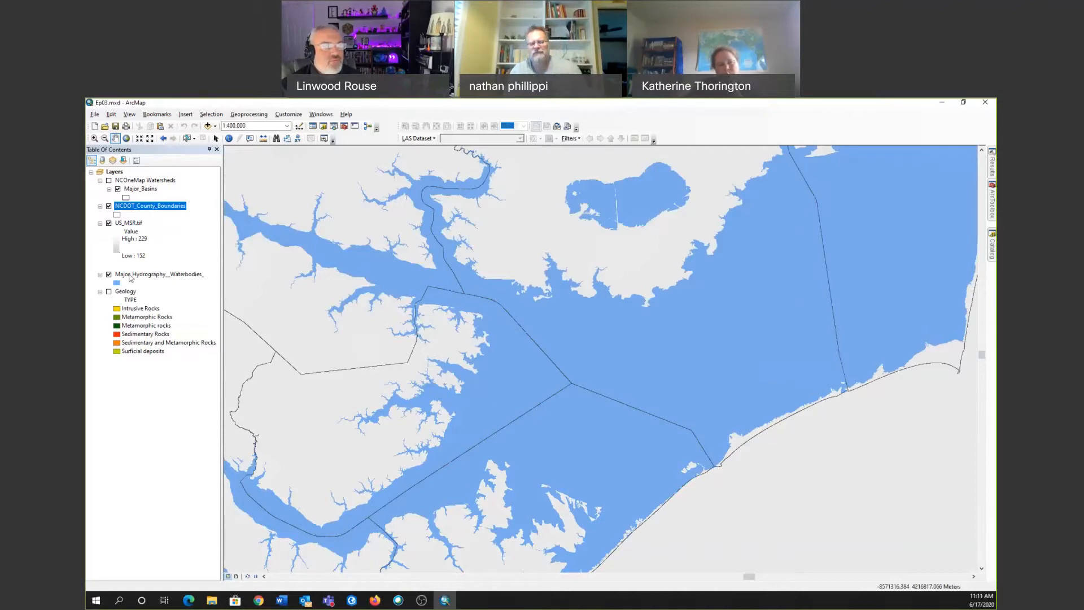
# Try the Major_Hydrography__Waterbodies_ layer above NCDOT_County_Boundaries and return it to its place between US_MSR.tif and Geology.
pyautogui.moveTo(130, 277); pyautogui.dragTo(131, 201)
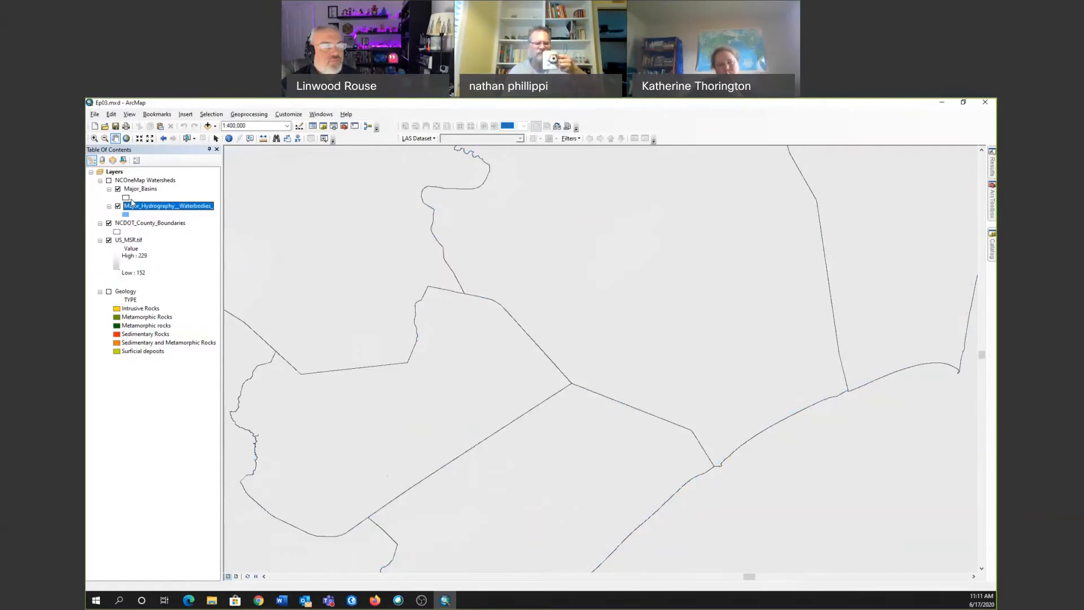
pyautogui.moveTo(113, 223); pyautogui.dragTo(113, 221)
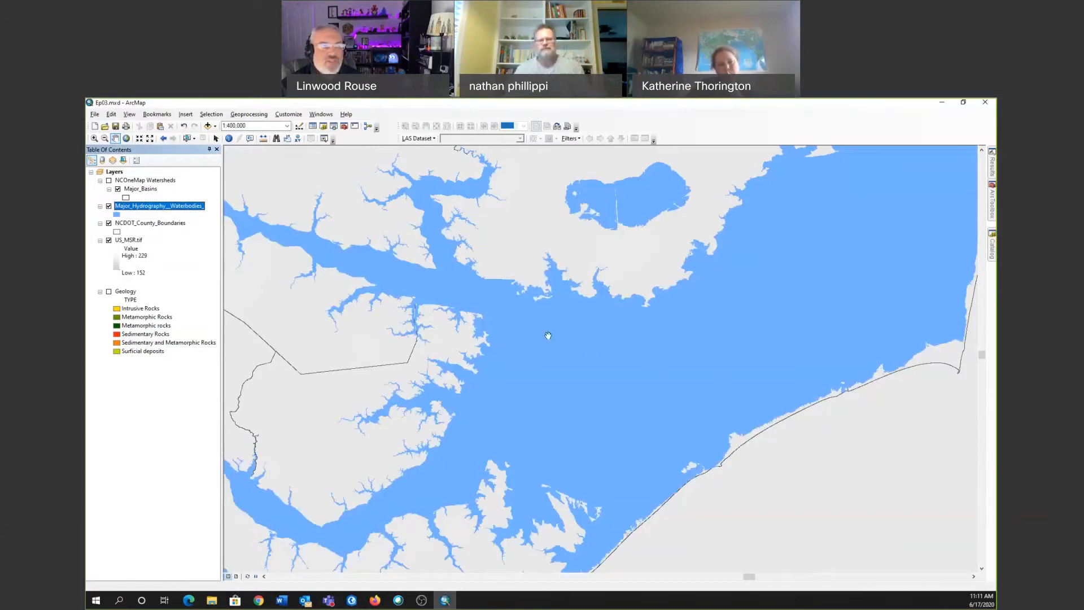
pyautogui.moveTo(134, 210); pyautogui.dragTo(133, 246)
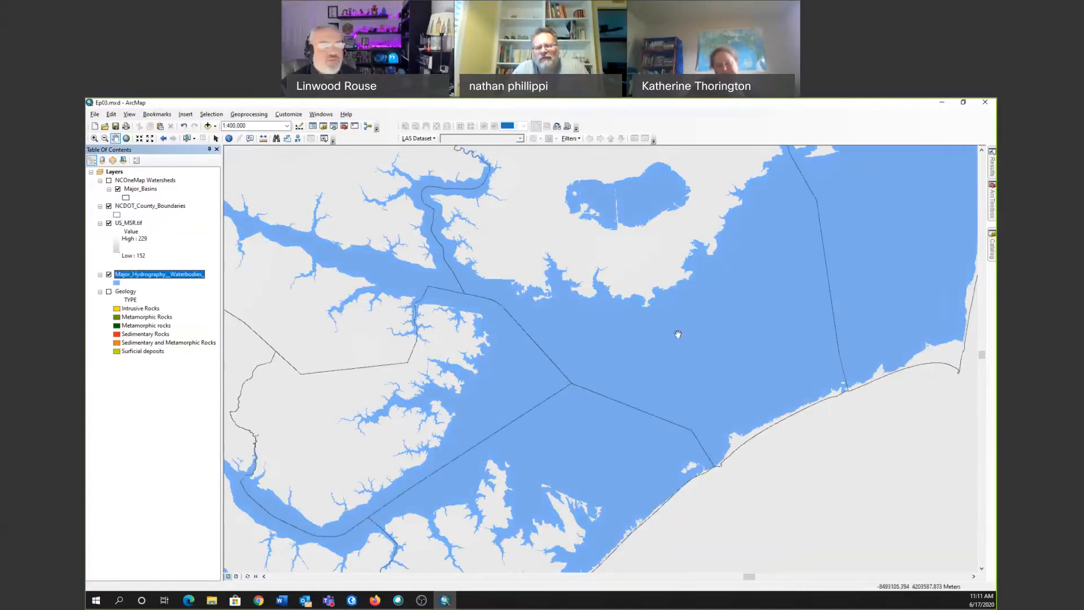
# Show the full extent of the NCDOT_County_Boundaries layer and turn the Geology layer back on.
pyautogui.scroll(-5, 678, 334)
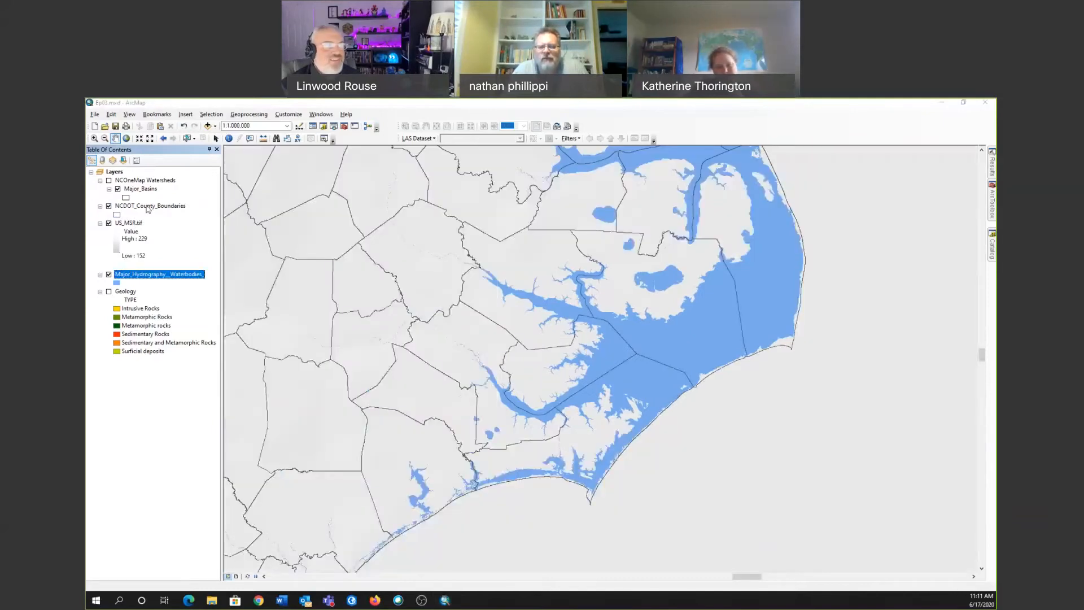
pyautogui.rightClick(146, 205)
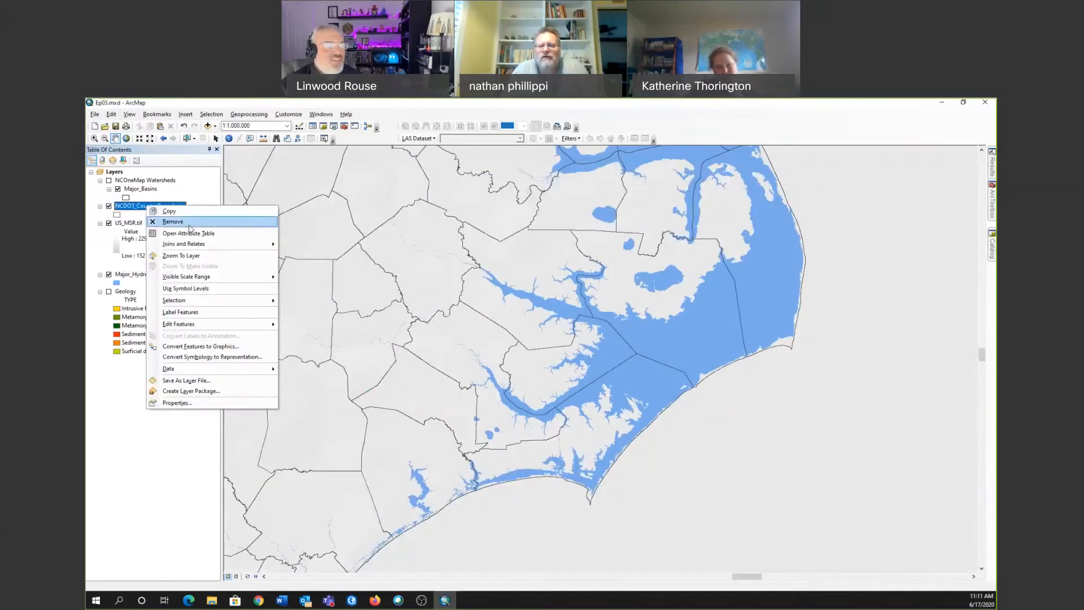
pyautogui.click(180, 255)
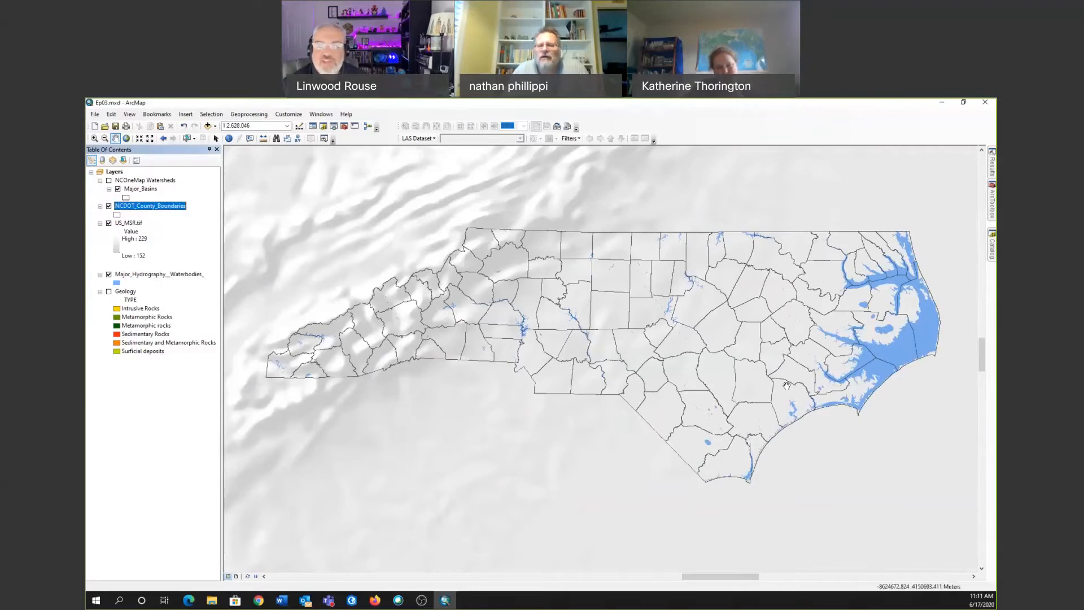
pyautogui.click(109, 291)
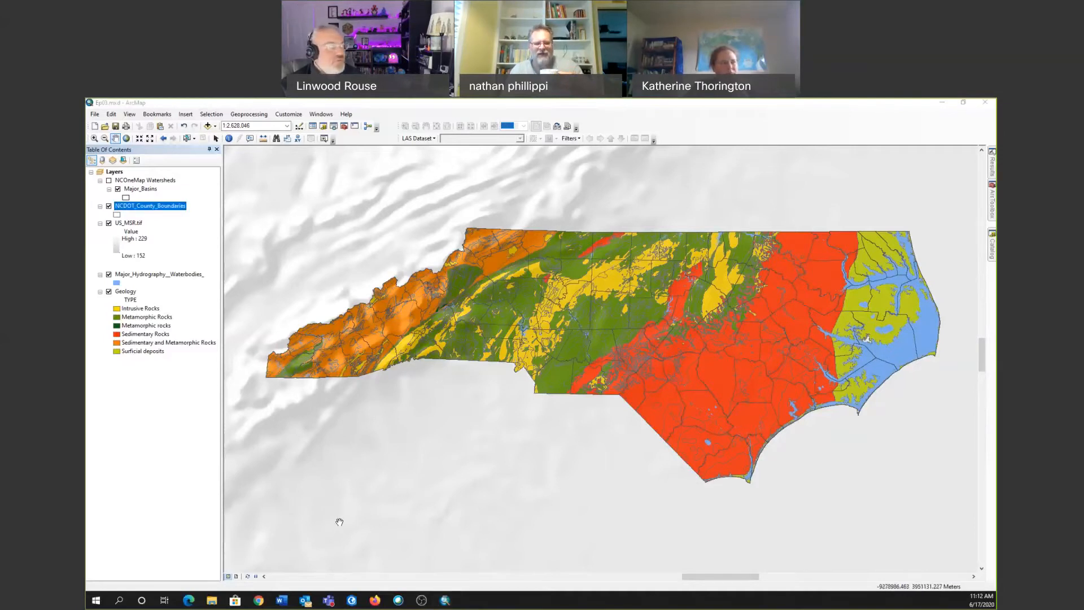
# Switch to the browser and view the Natural Earth home page and the ArcGIS search results for NC watershed.
pyautogui.hotkey('alt', 'Tab')
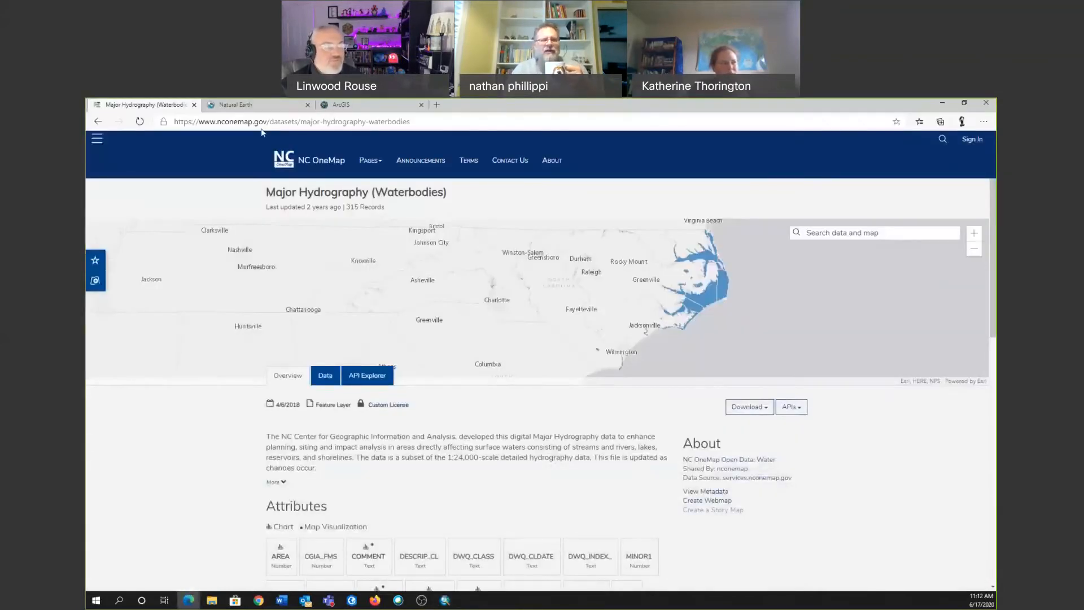
pyautogui.click(259, 105)
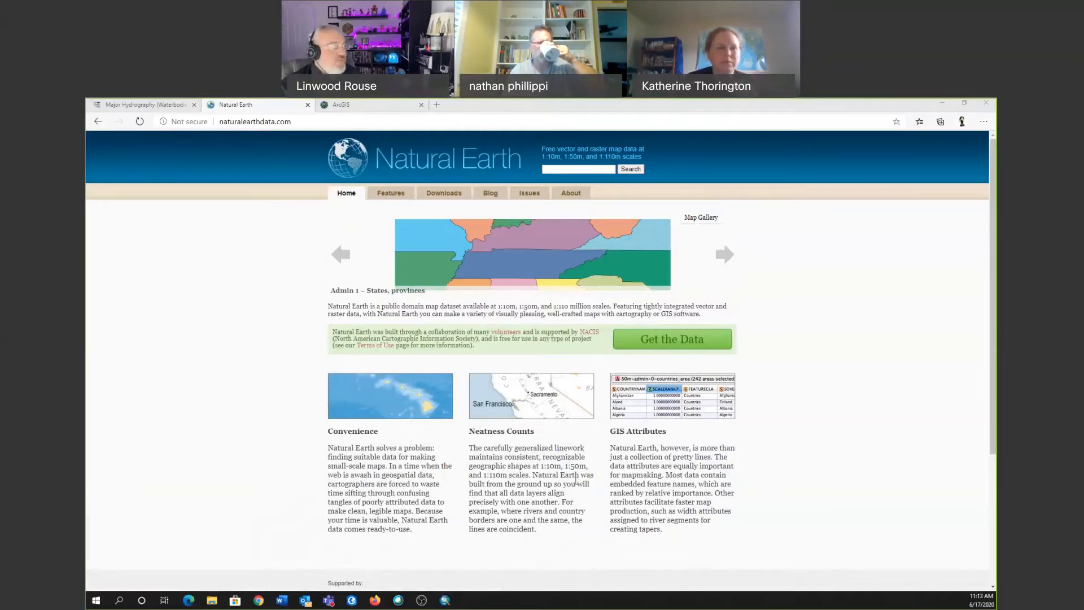
pyautogui.hotkey('alt', 'Tab')
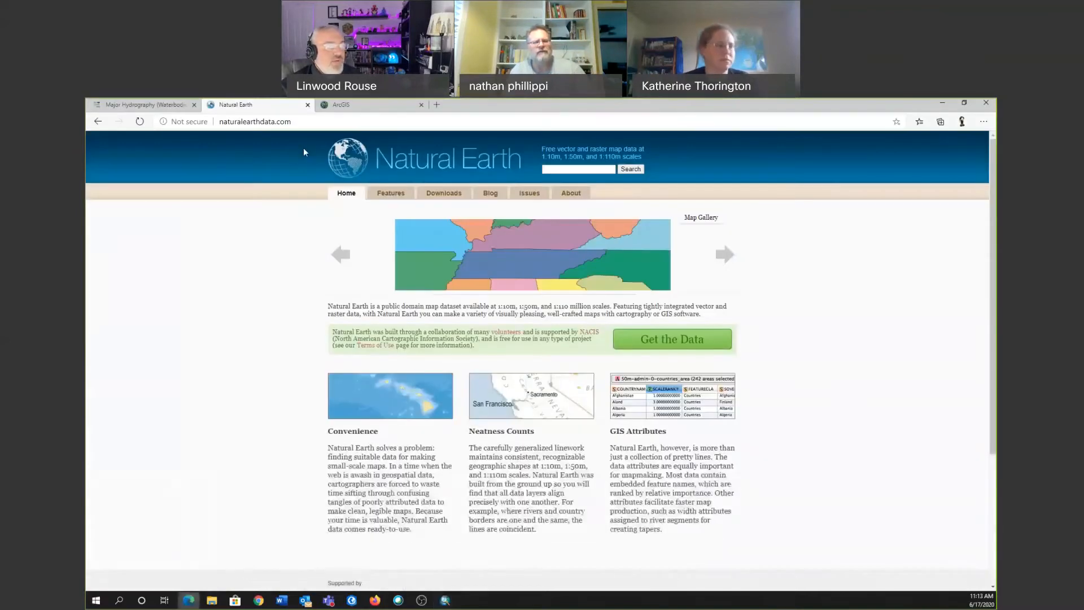
pyautogui.hotkey('alt', 'Tab')
pyautogui.click(376, 105)
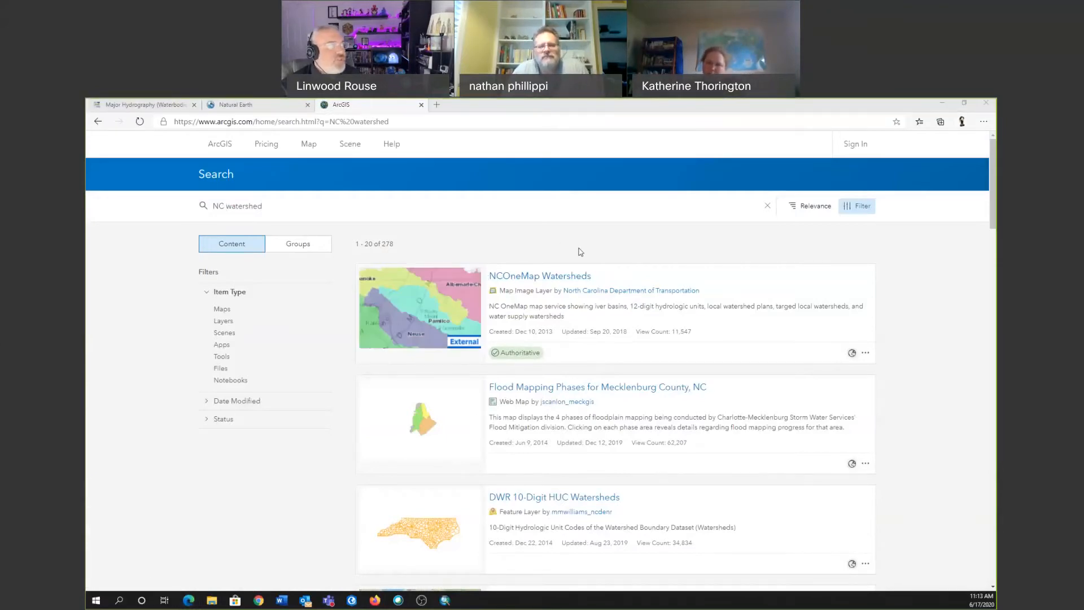
# Switch to ArcMap, search ArcGIS Online for "nc water" data and close the search window without adding anything.
pyautogui.hotkey('alt', 'Tab')
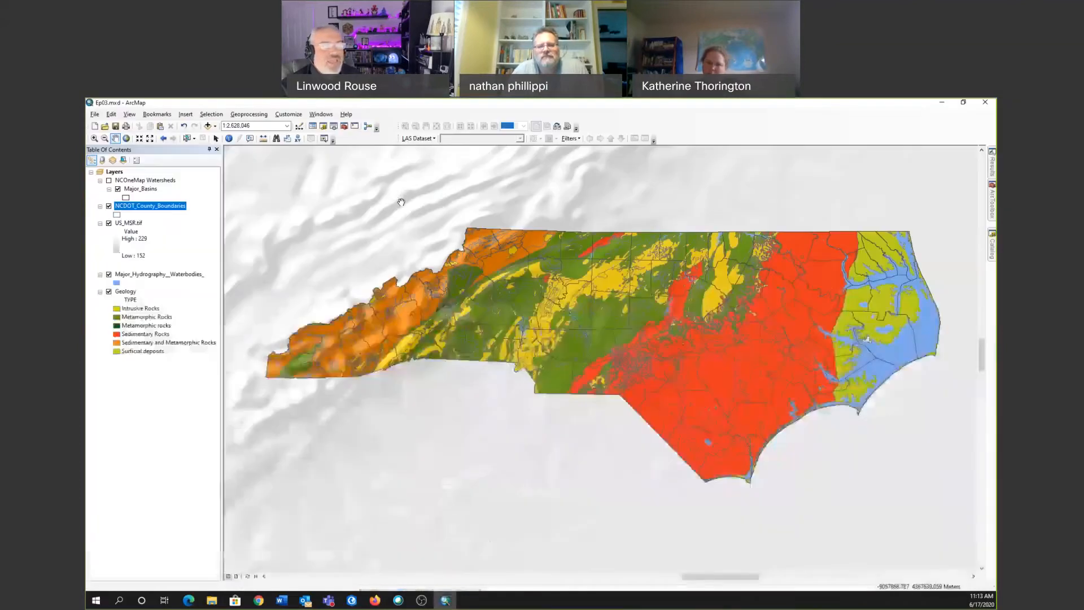
pyautogui.click(215, 126)
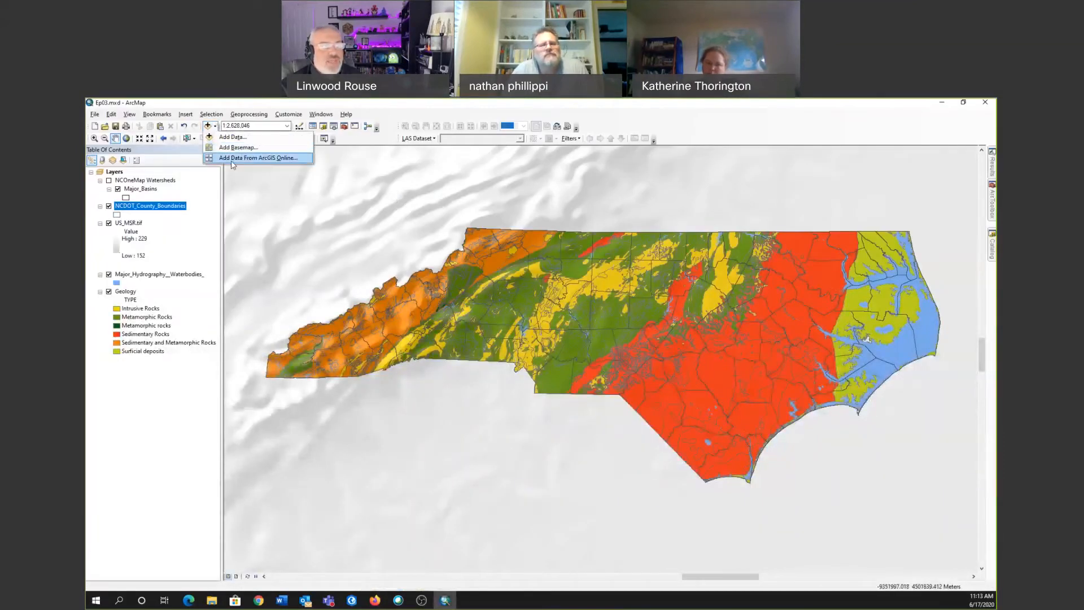
pyautogui.click(279, 159)
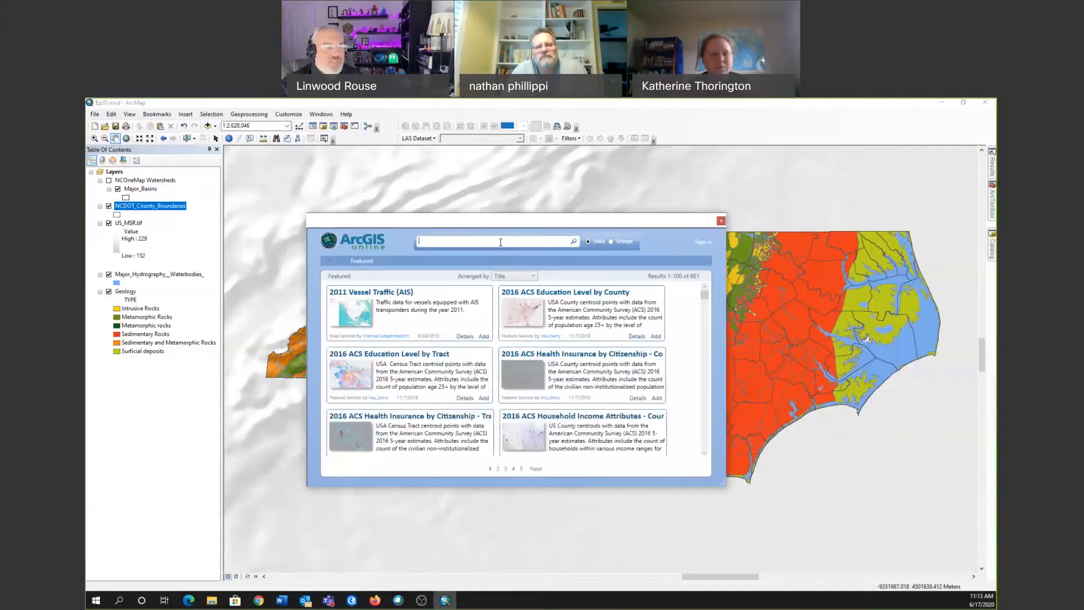
pyautogui.write('nc water')
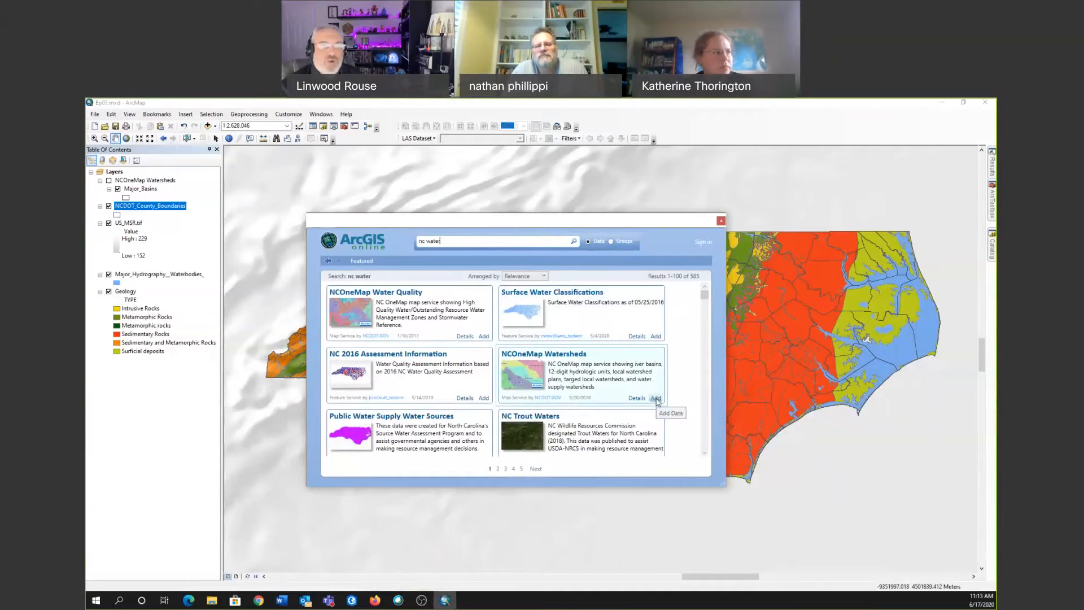
pyautogui.click(721, 221)
# Turn on the NCOneMap Watersheds layer and hide the Geology and NCDOT_County_Boundaries layers.
pyautogui.click(109, 180)
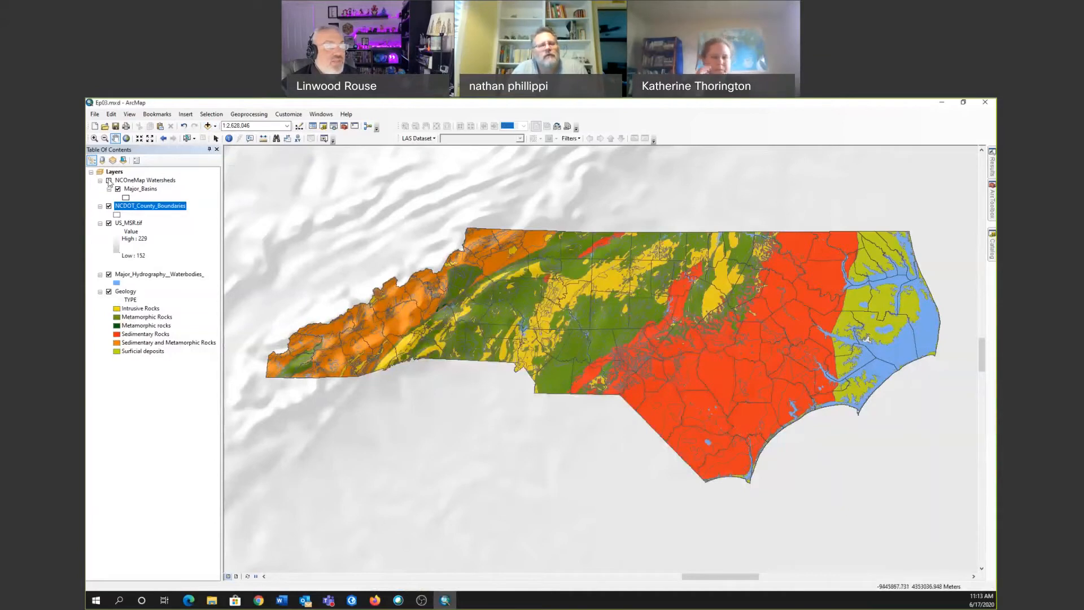
pyautogui.click(109, 292)
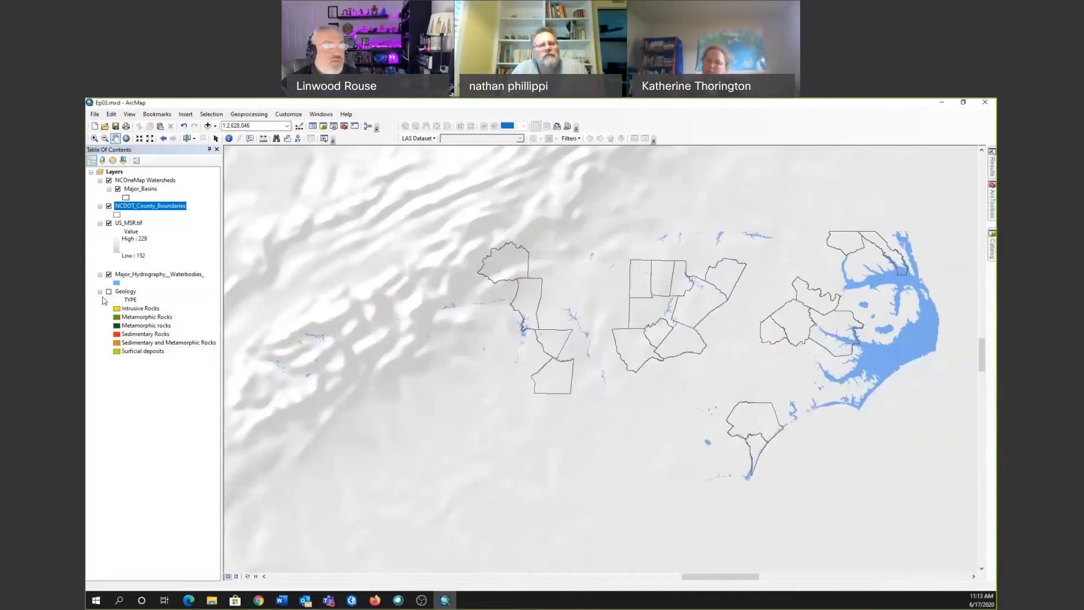
pyautogui.click(108, 207)
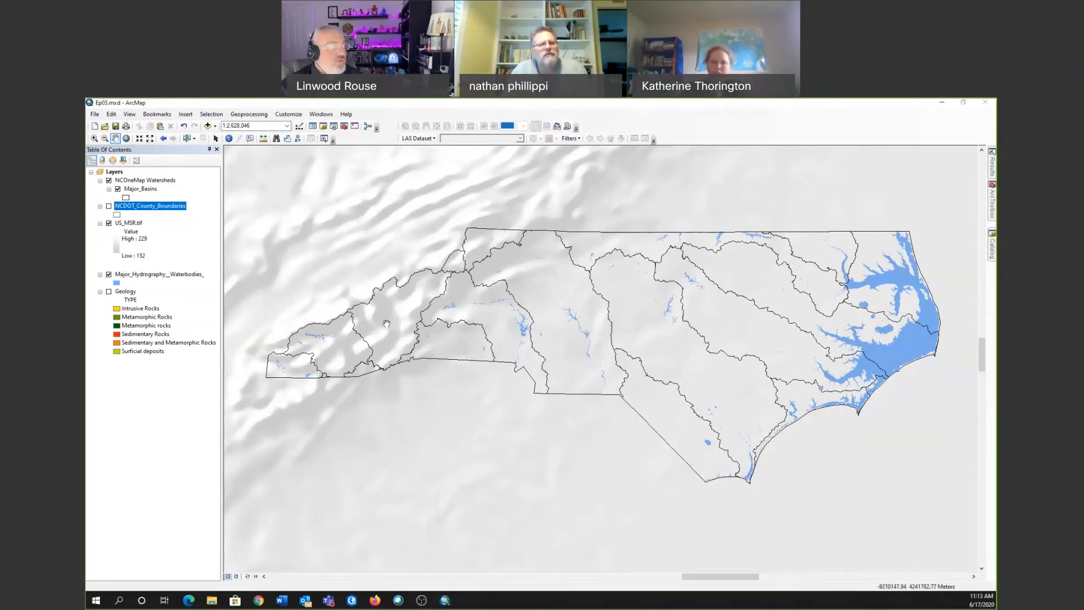
# Switch to the browser and look over the Natural Earth home page.
pyautogui.hotkey('alt', 'Tab')
pyautogui.click(263, 108)
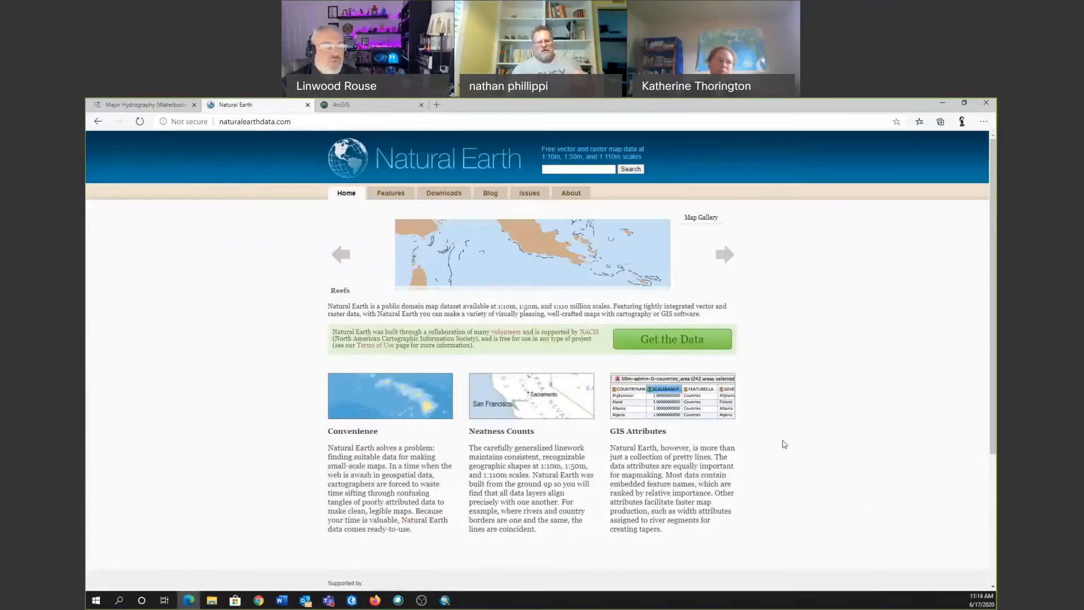
pyautogui.scroll(-1, 316, 420)
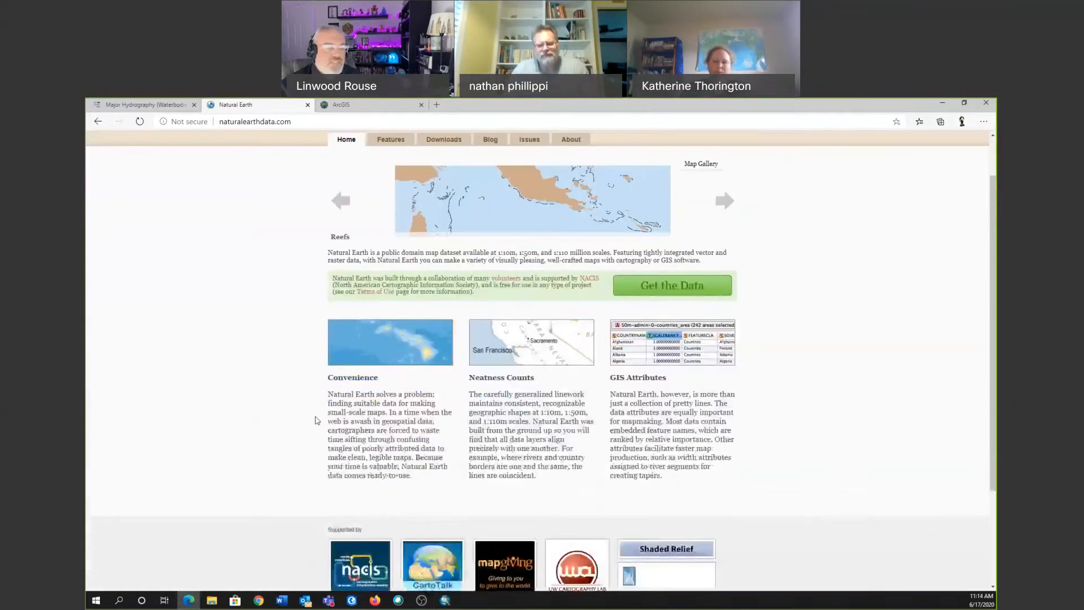
pyautogui.scroll(-3, 317, 420)
pyautogui.scroll(4, 316, 420)
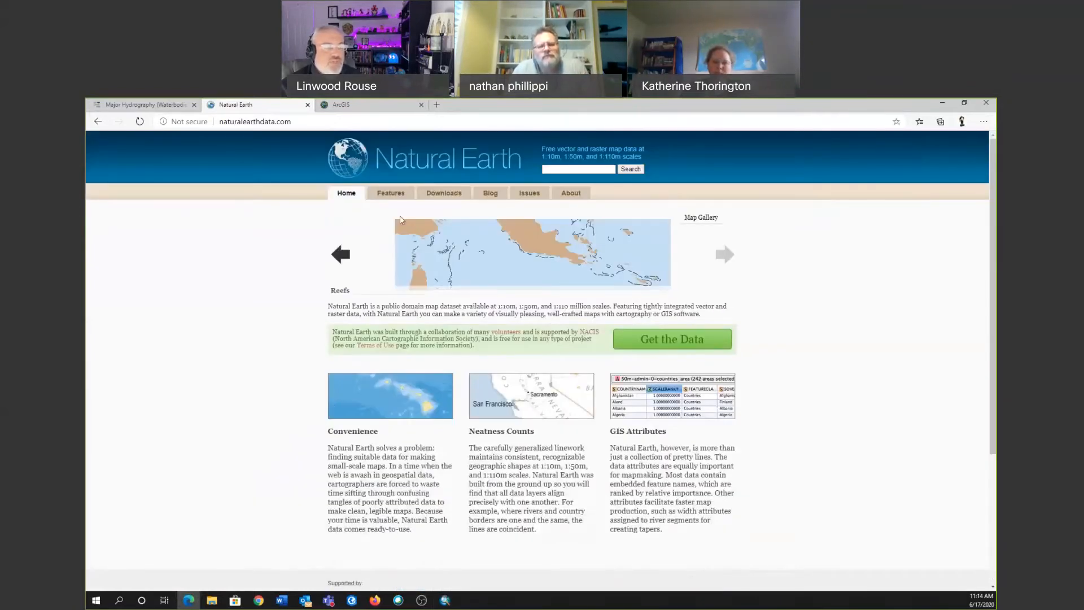
# Open Natural Earth's medium scale 1:50m physical vector downloads and look through the available themes.
pyautogui.click(461, 194)
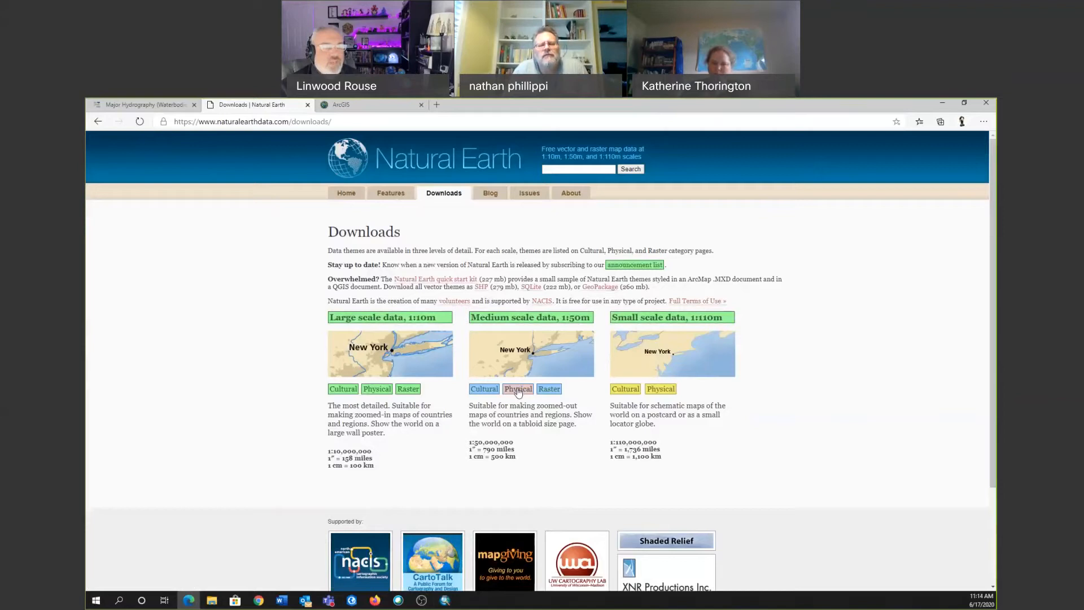
pyautogui.click(522, 392)
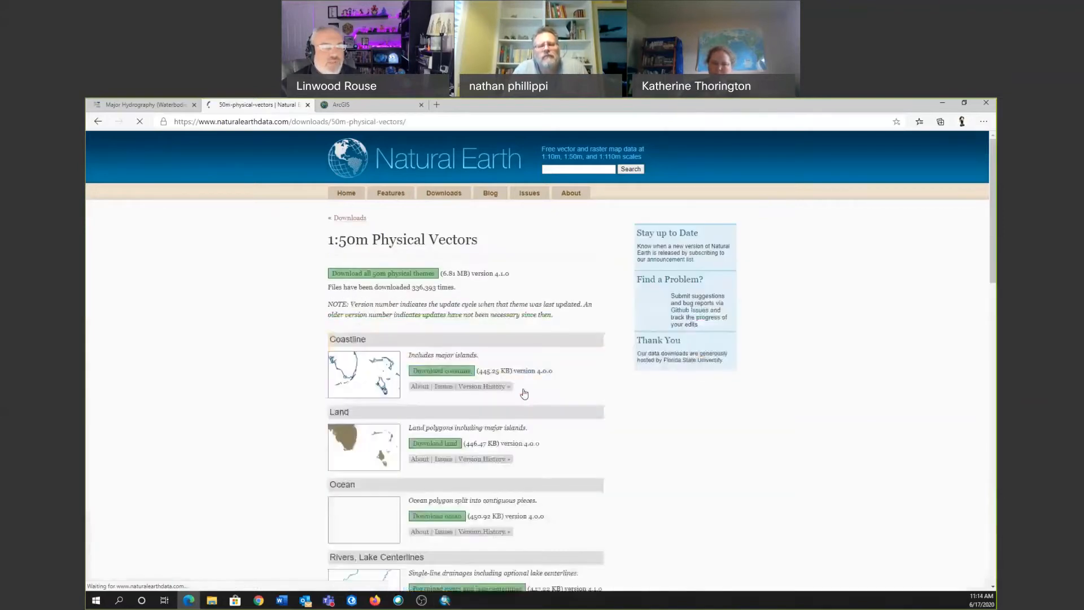
pyautogui.scroll(-7, 576, 460)
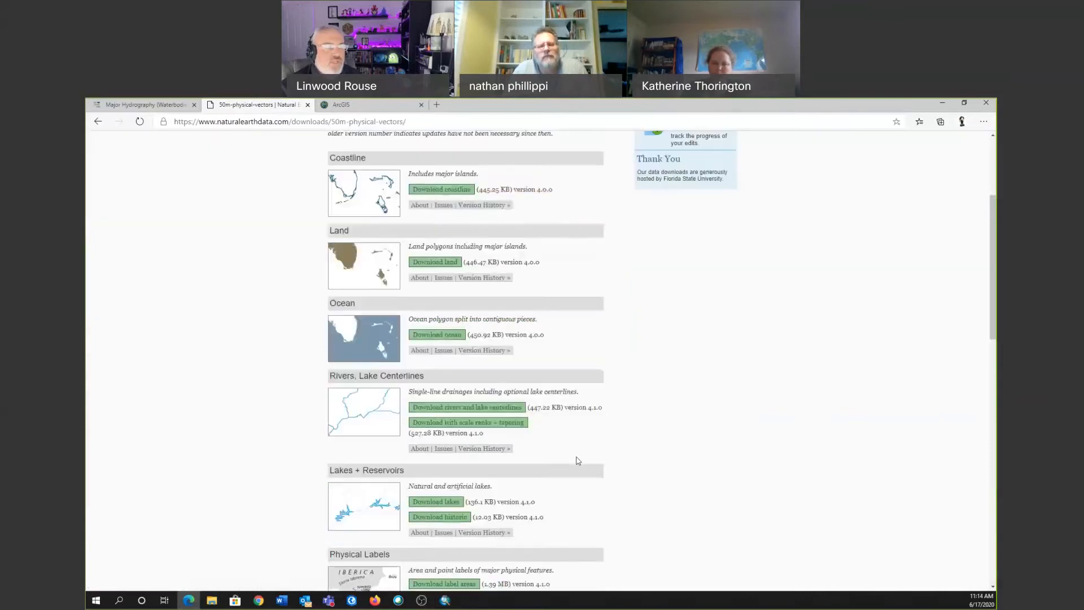
pyautogui.scroll(-10, 577, 461)
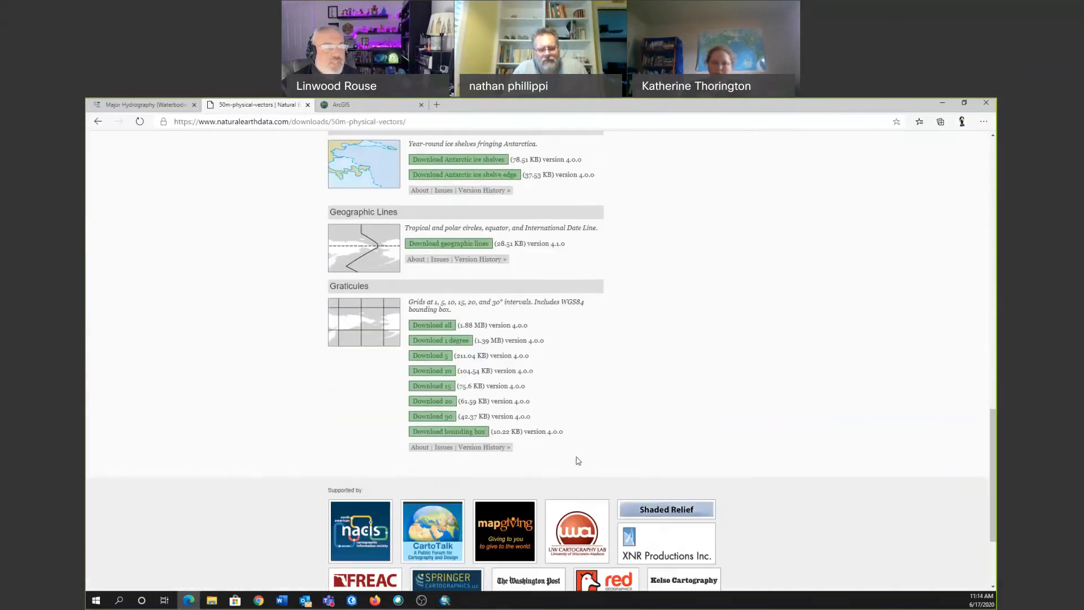
pyautogui.scroll(15, 576, 460)
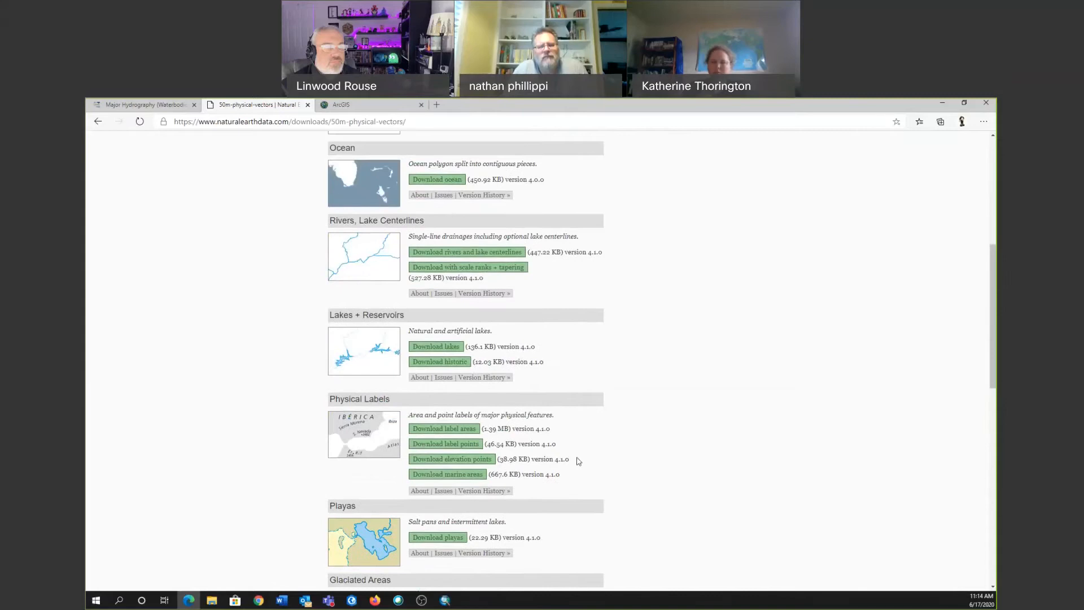
pyautogui.scroll(2, 576, 460)
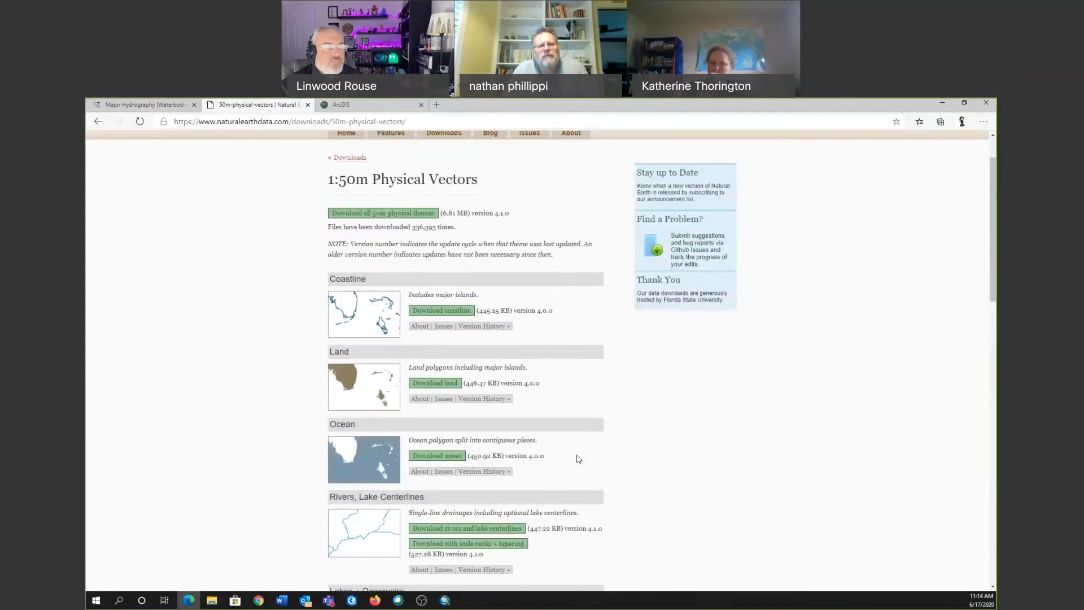
# Return to the Natural Earth downloads overview and look through the medium scale 1:50m raster data, including the shaded relief options.
pyautogui.hotkey('alt', 'Left')
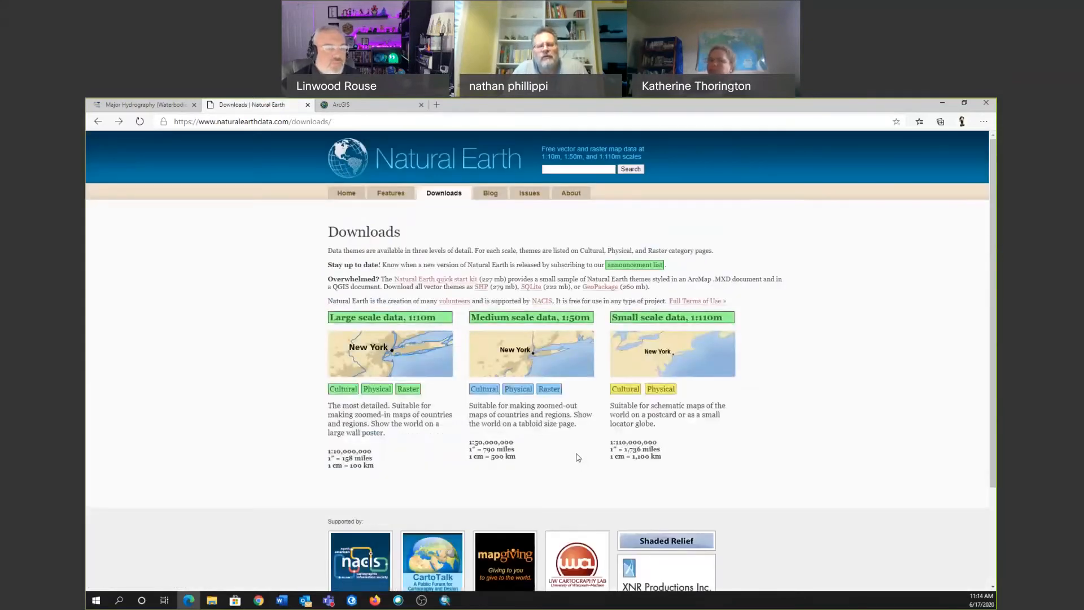
pyautogui.click(549, 389)
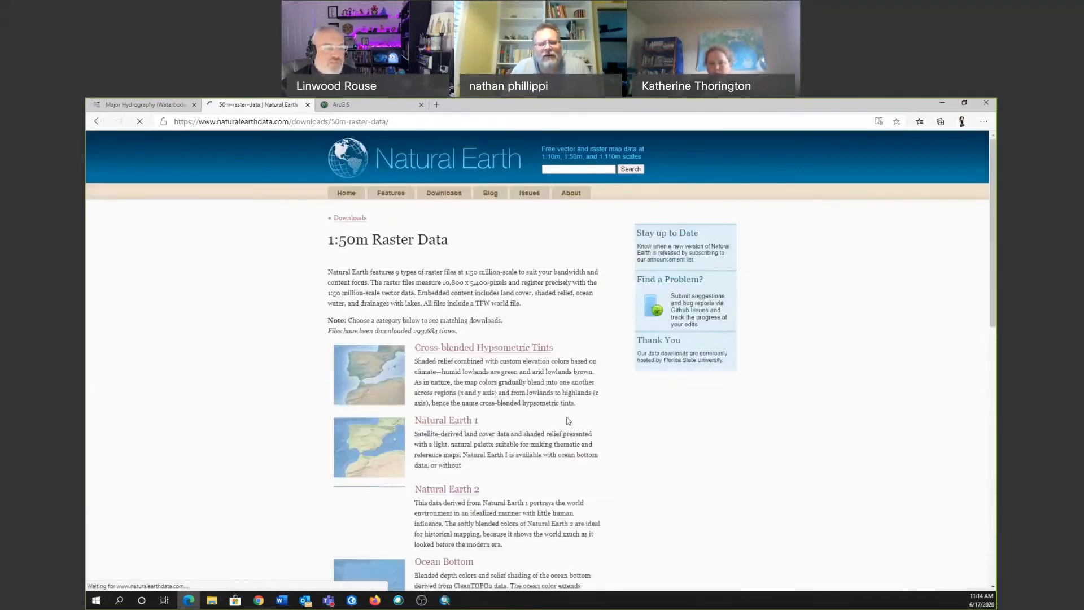
pyautogui.scroll(-7, 569, 424)
pyautogui.scroll(-1, 568, 429)
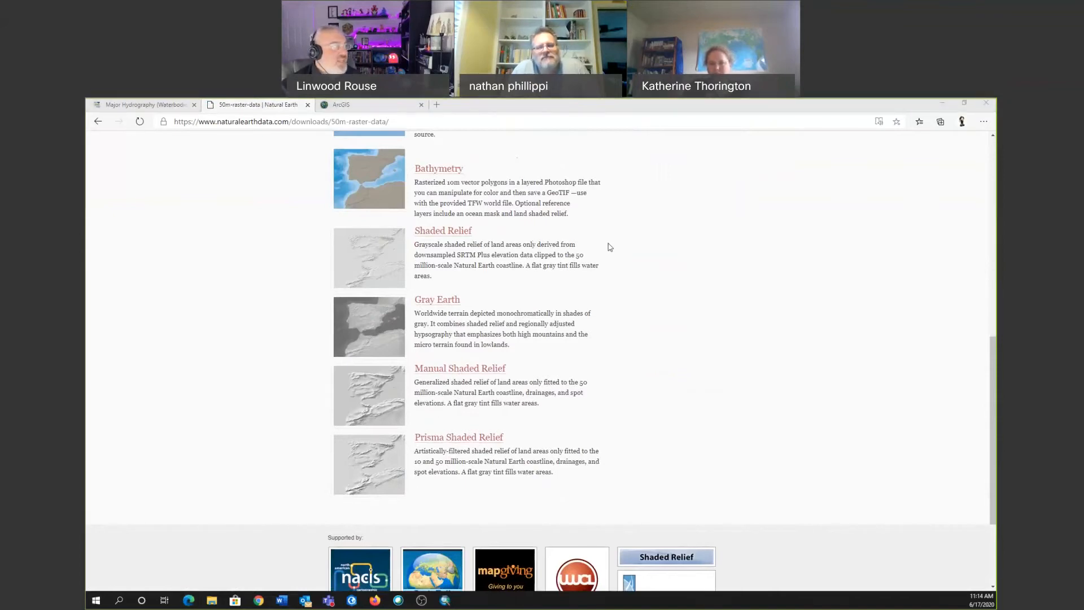
# Switch to ArcMap and turn the Geology layer on beneath the watershed boundaries.
pyautogui.hotkey('alt', 'Tab')
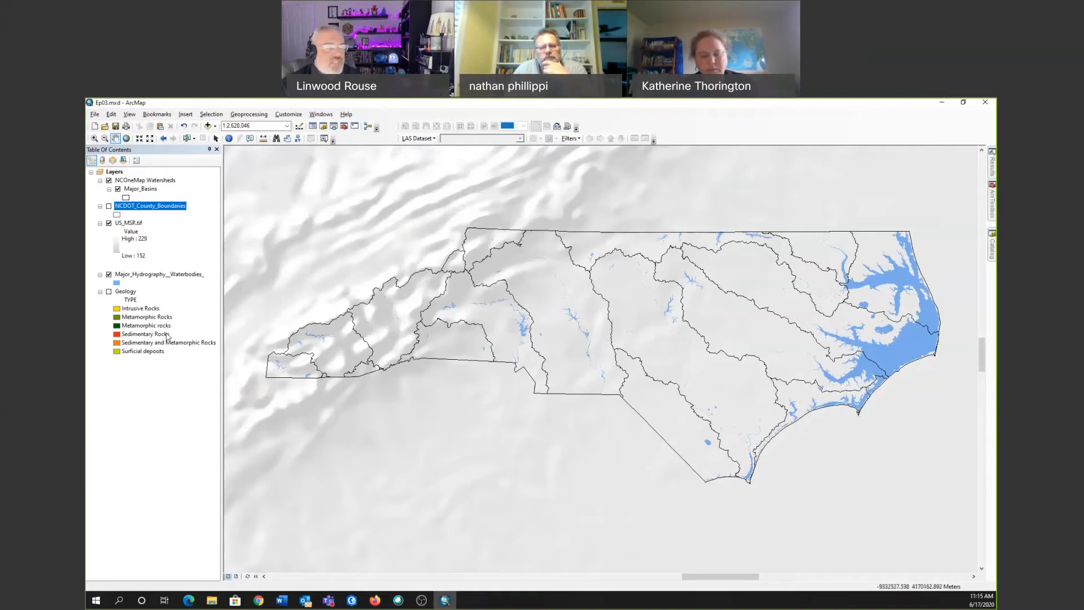
pyautogui.click(109, 291)
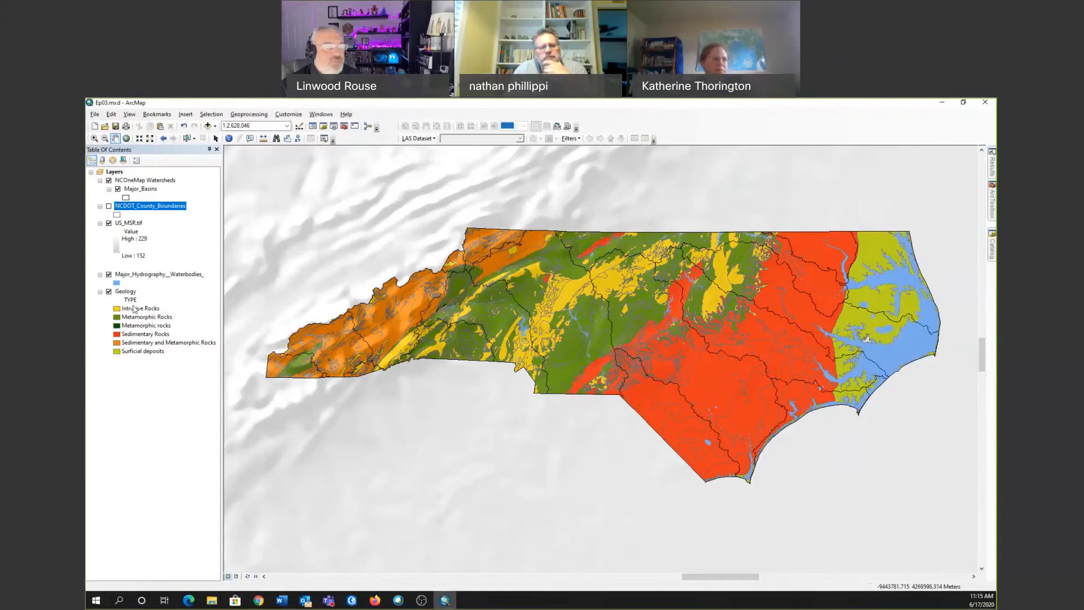
pyautogui.click(119, 173)
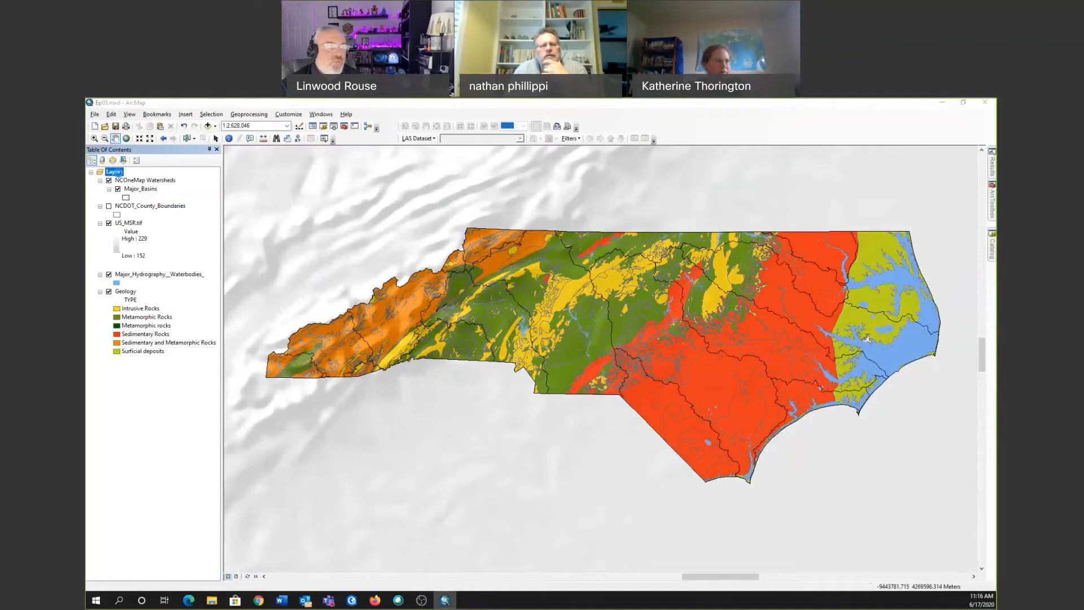
pyautogui.doubleClick(115, 171)
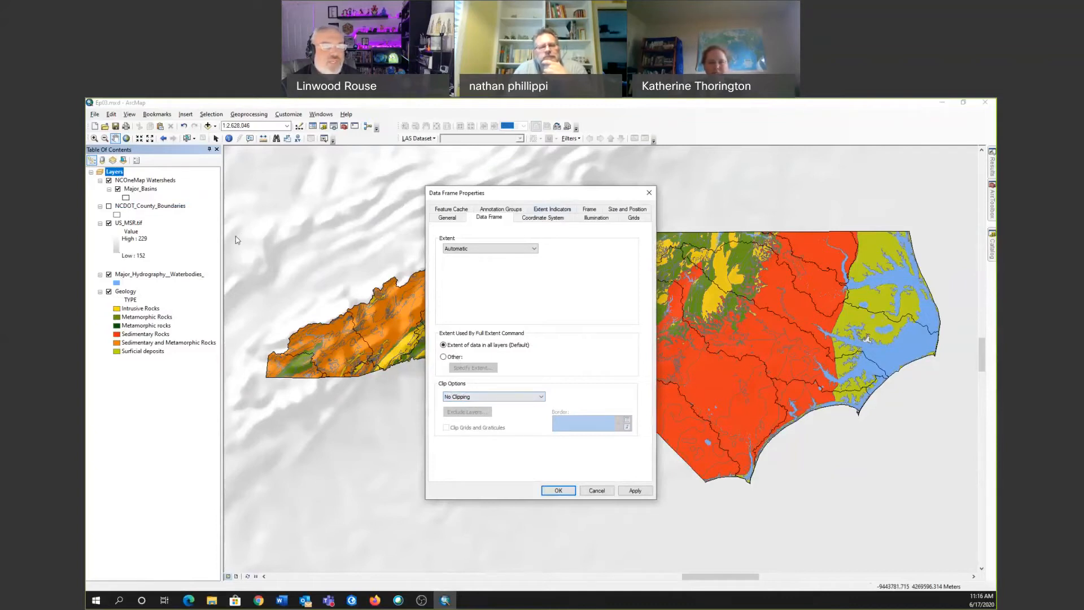
pyautogui.moveTo(562, 196); pyautogui.dragTo(235, 236)
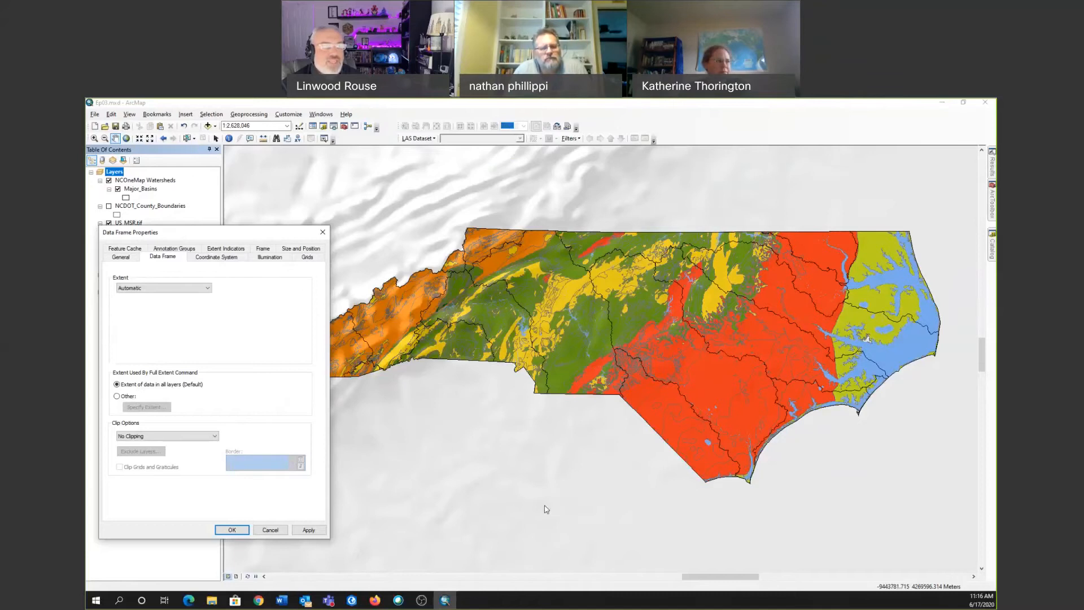
pyautogui.click(204, 438)
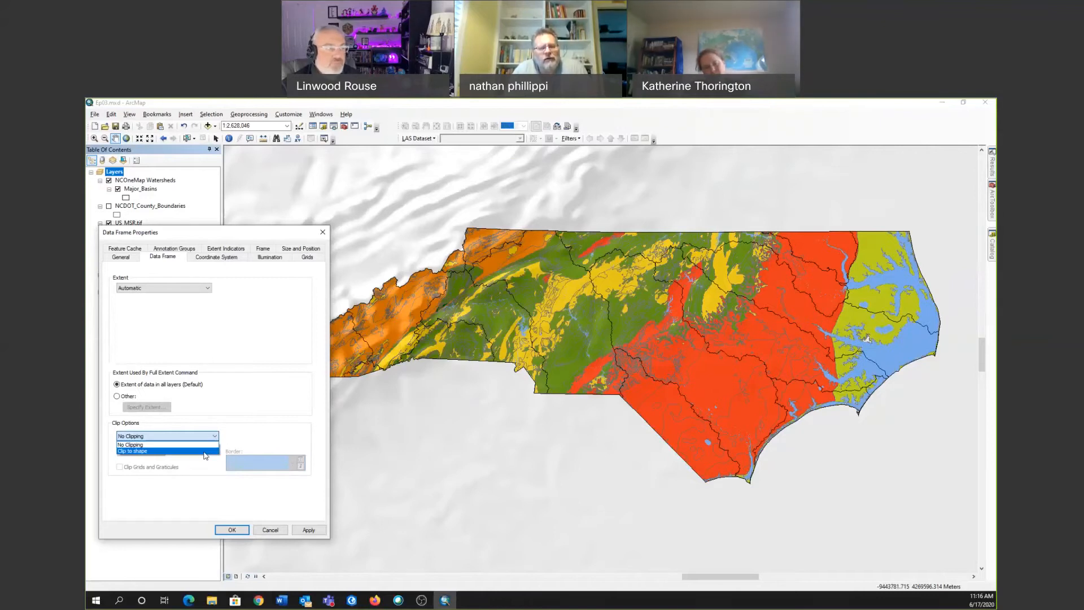
pyautogui.click(322, 231)
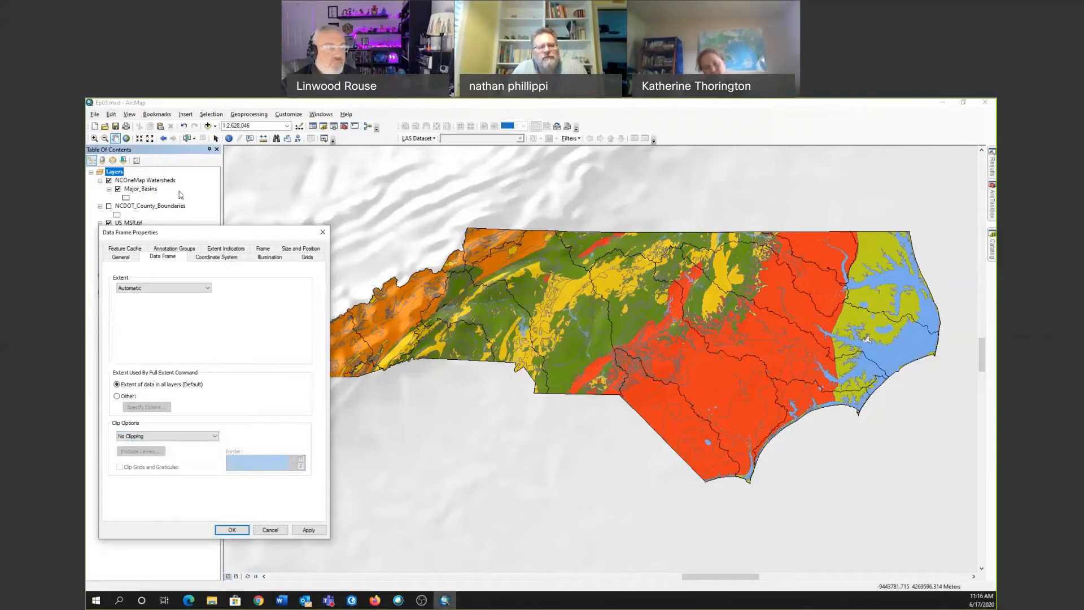
pyautogui.click(323, 232)
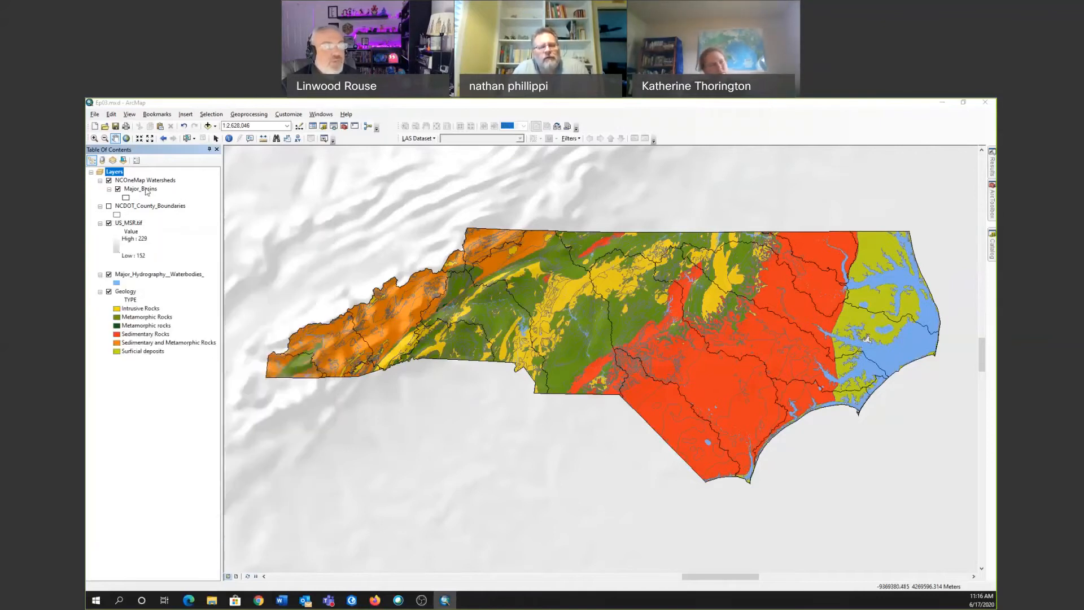
# Set the Layers data frame to clip to shape, using the outline of all NCDOT_County_Boundaries features.
pyautogui.rightClick(116, 173)
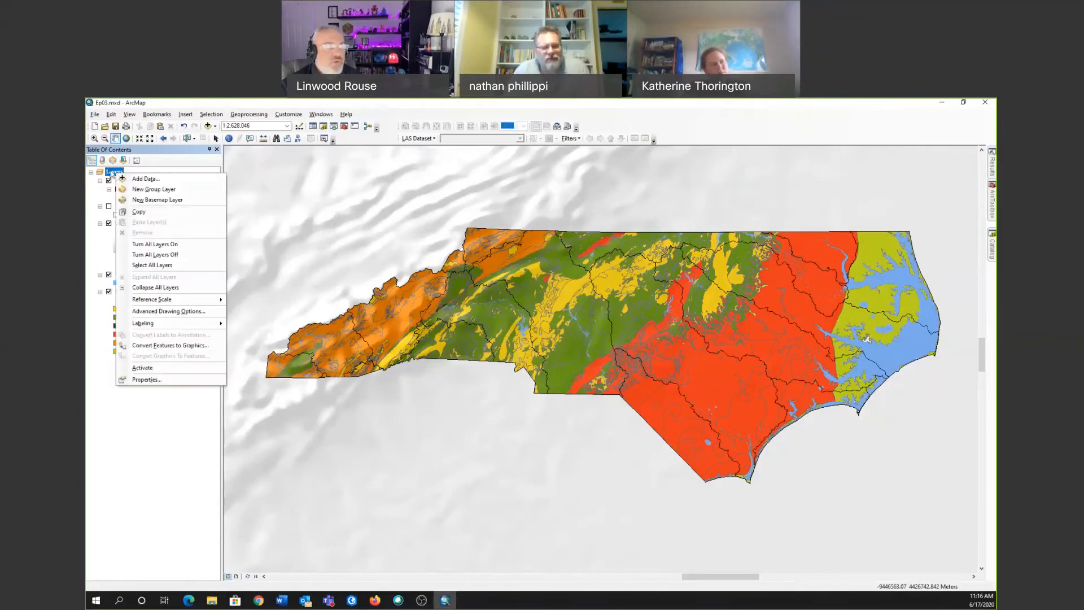
pyautogui.doubleClick(110, 171)
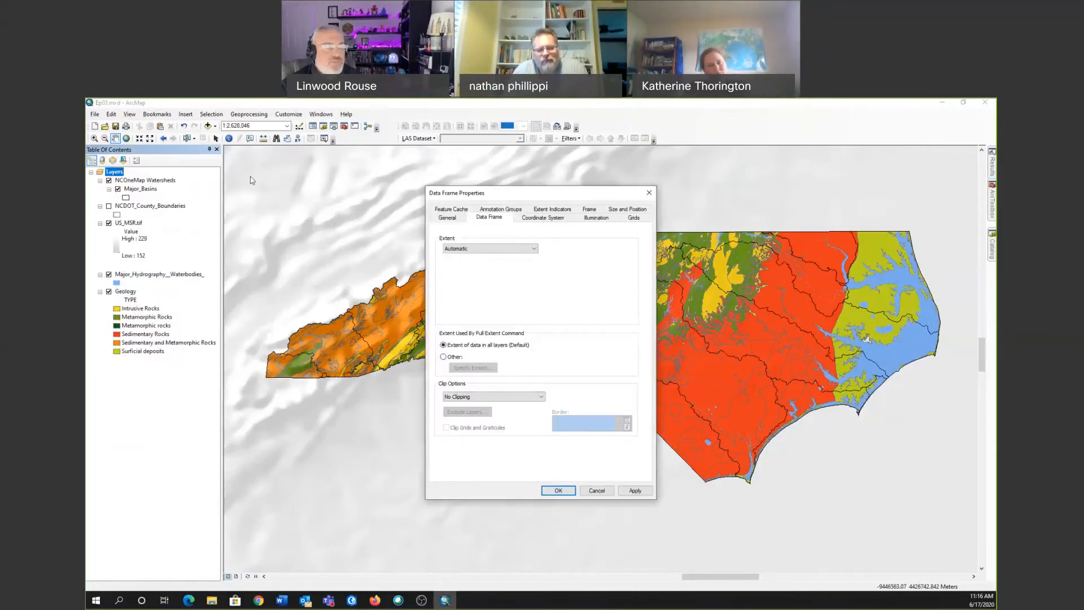
pyautogui.click(516, 401)
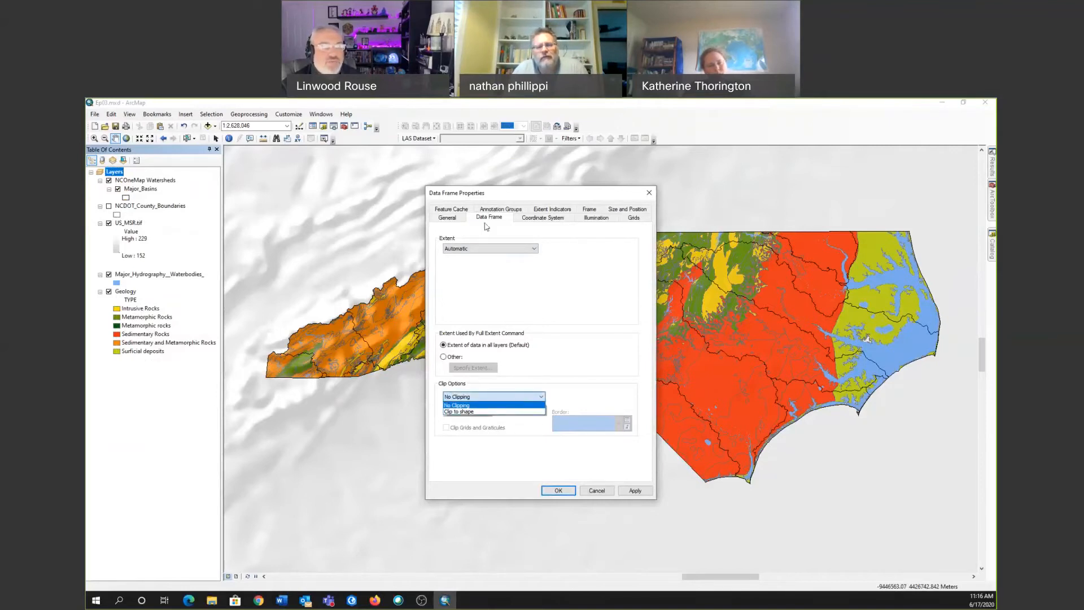
pyautogui.click(467, 412)
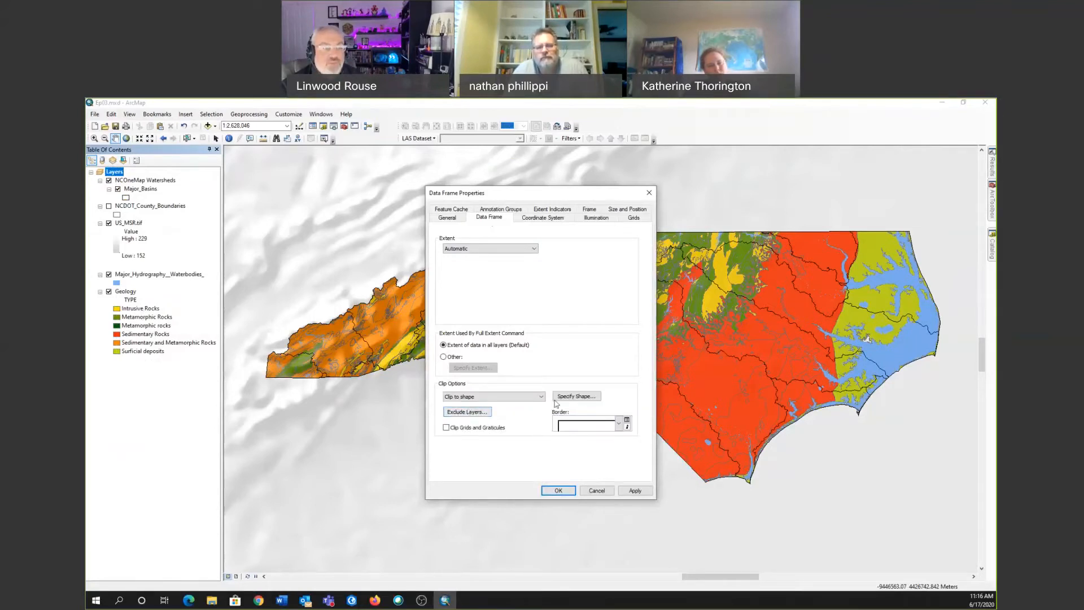
pyautogui.click(587, 398)
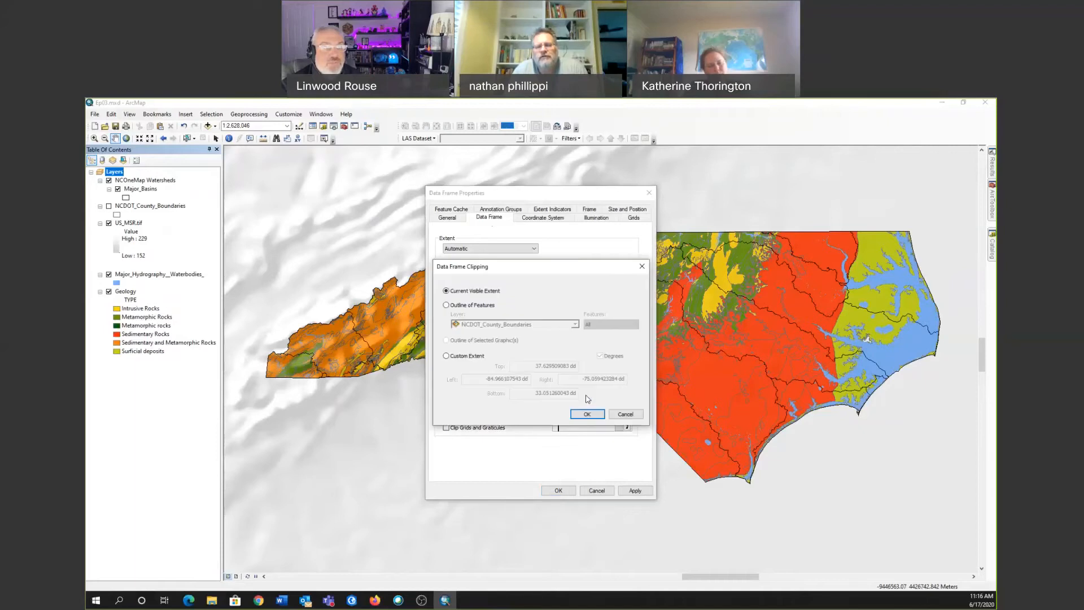
pyautogui.click(478, 306)
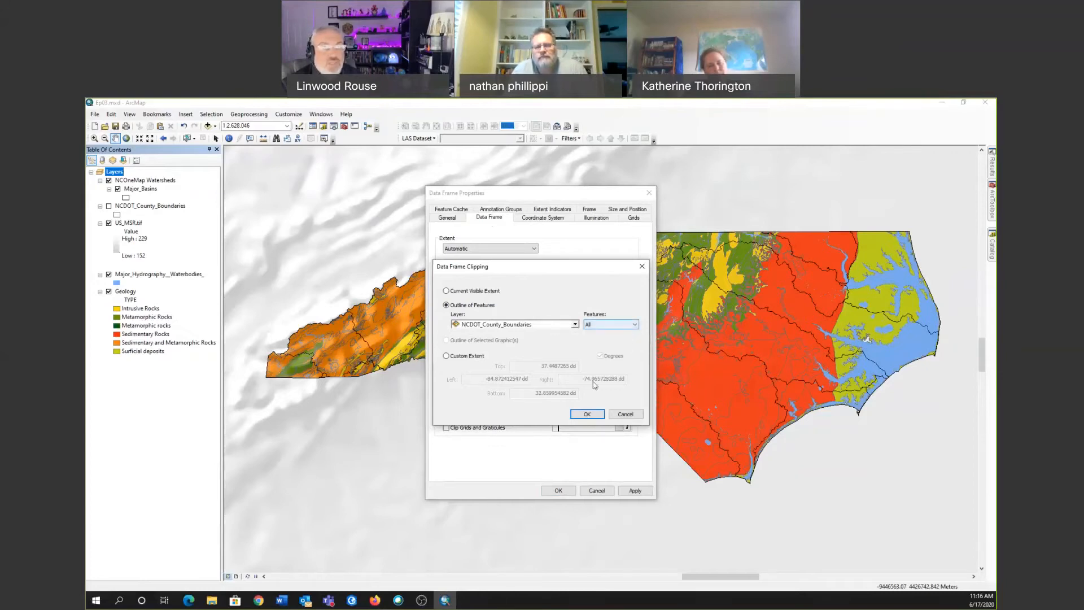
pyautogui.click(592, 414)
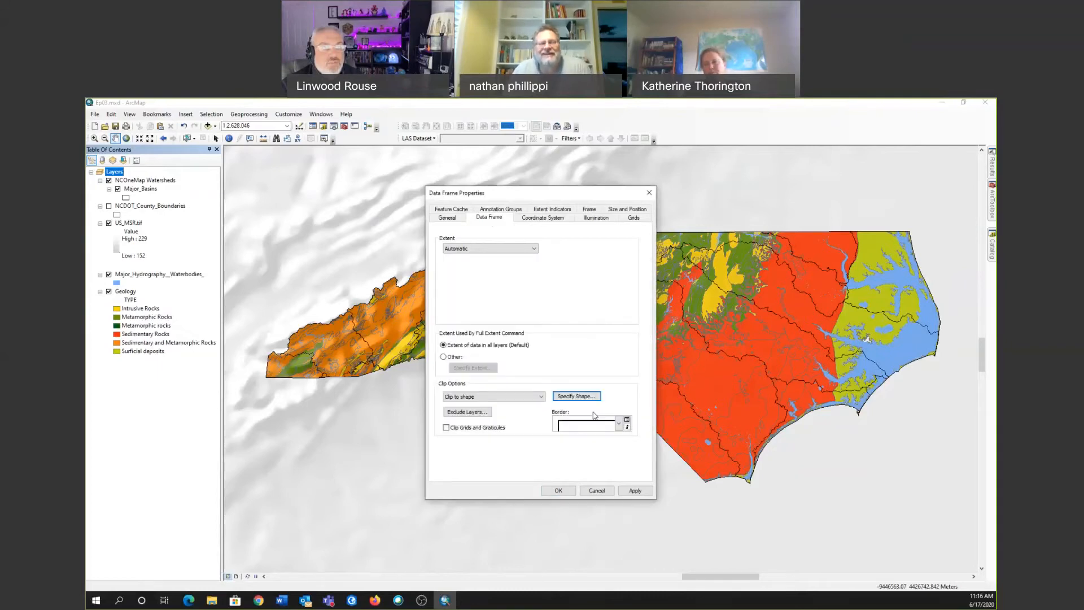
# Respecify the clipping shape as the NCDOT_County_Boundaries outline and apply the data frame properties, accepting the differing coordinate system.
pyautogui.click(576, 396)
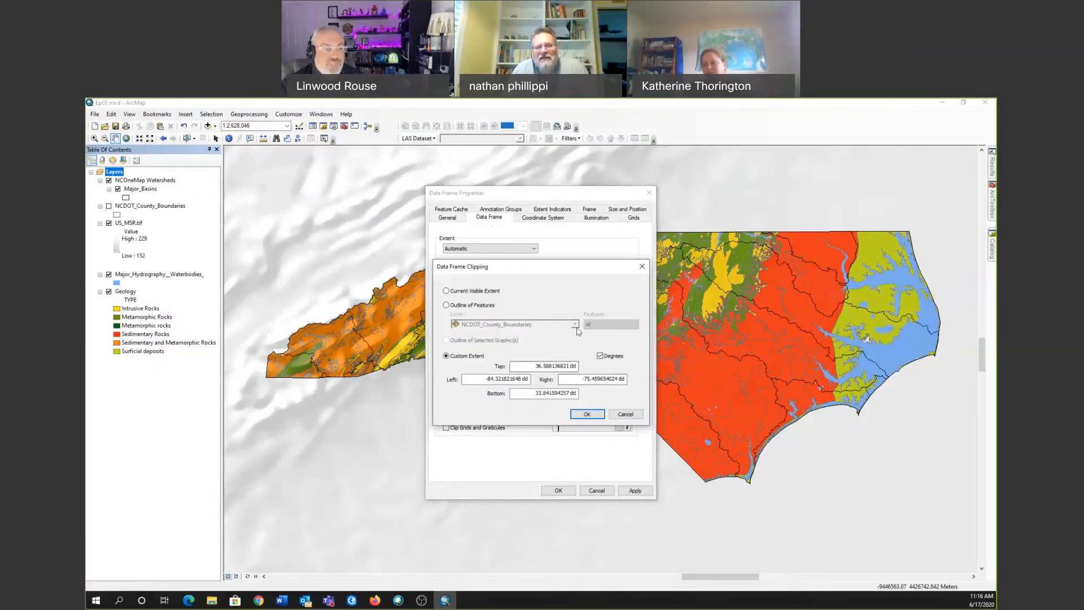
pyautogui.click(446, 305)
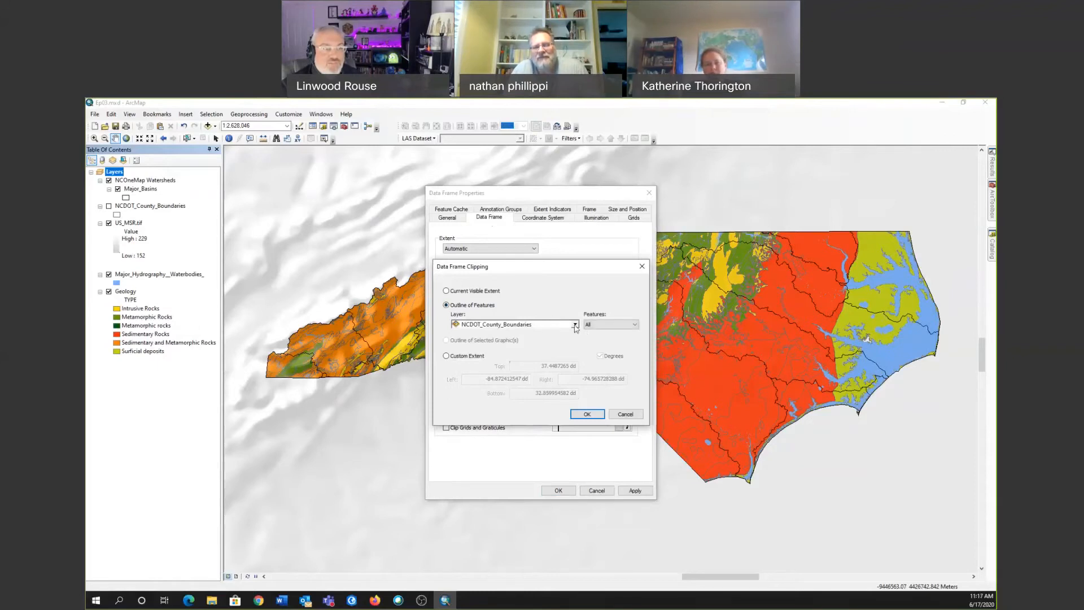
pyautogui.click(574, 325)
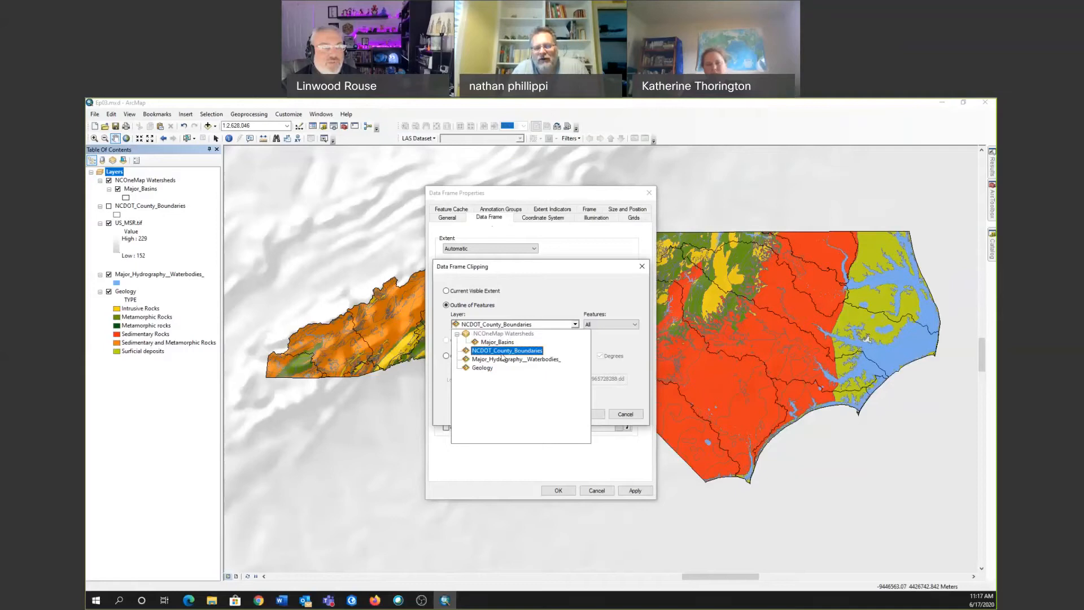
pyautogui.click(531, 354)
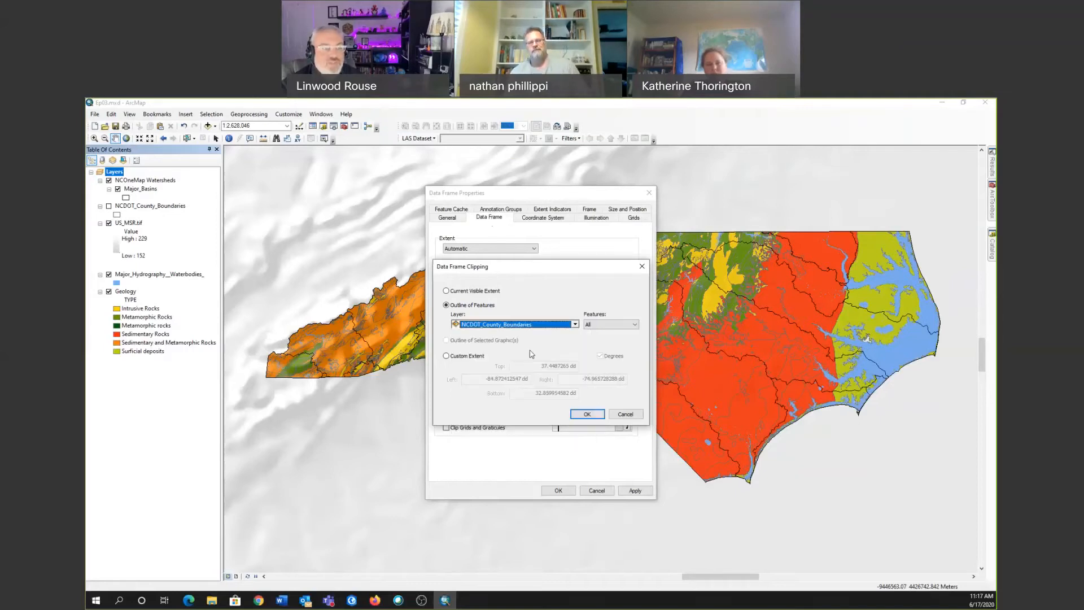
pyautogui.click(588, 414)
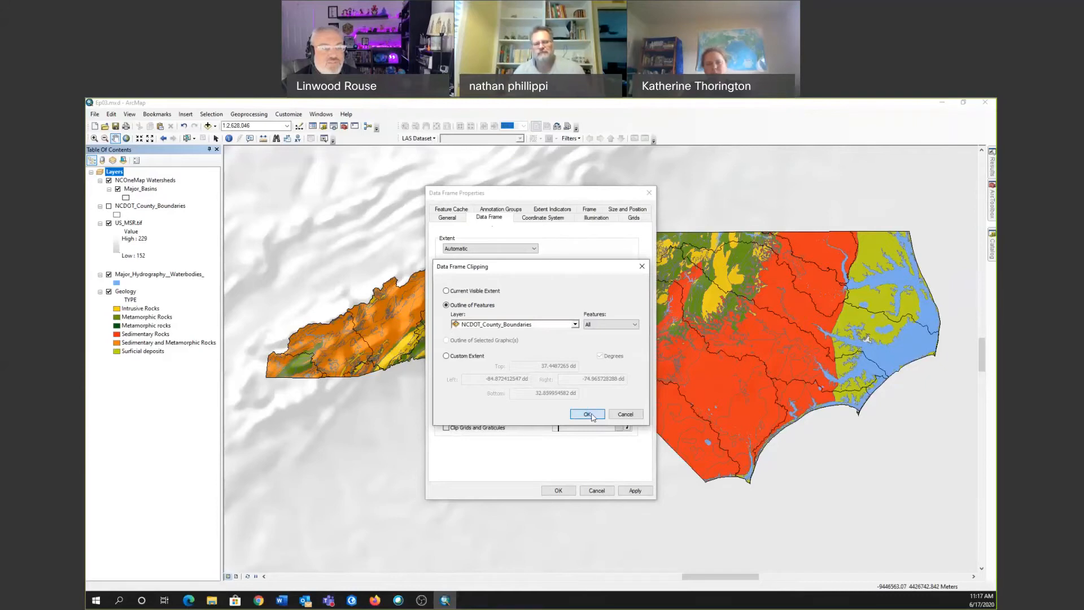
pyautogui.click(557, 491)
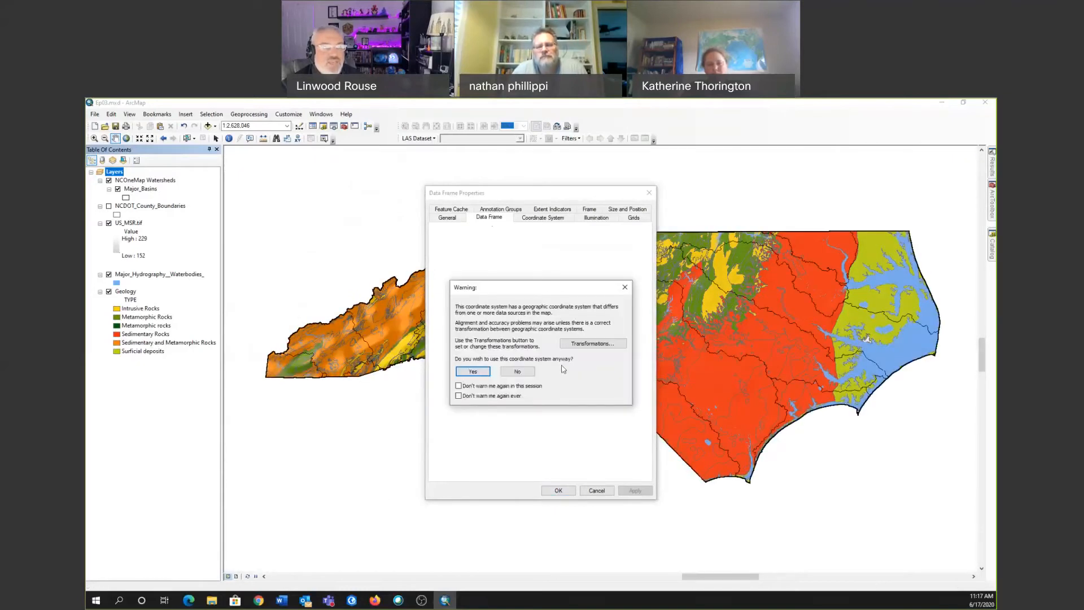
pyautogui.click(473, 371)
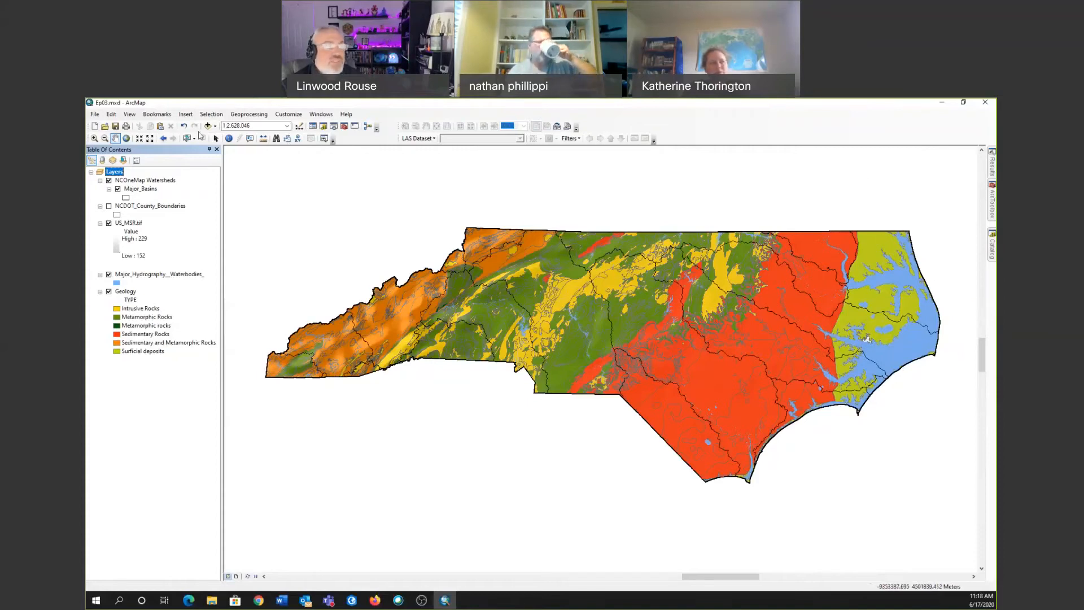
# Add the Dark Gray Canvas basemap and turn off the US_MSR.tif, Major_Hydrography and Geology layers above it.
pyautogui.click(214, 125)
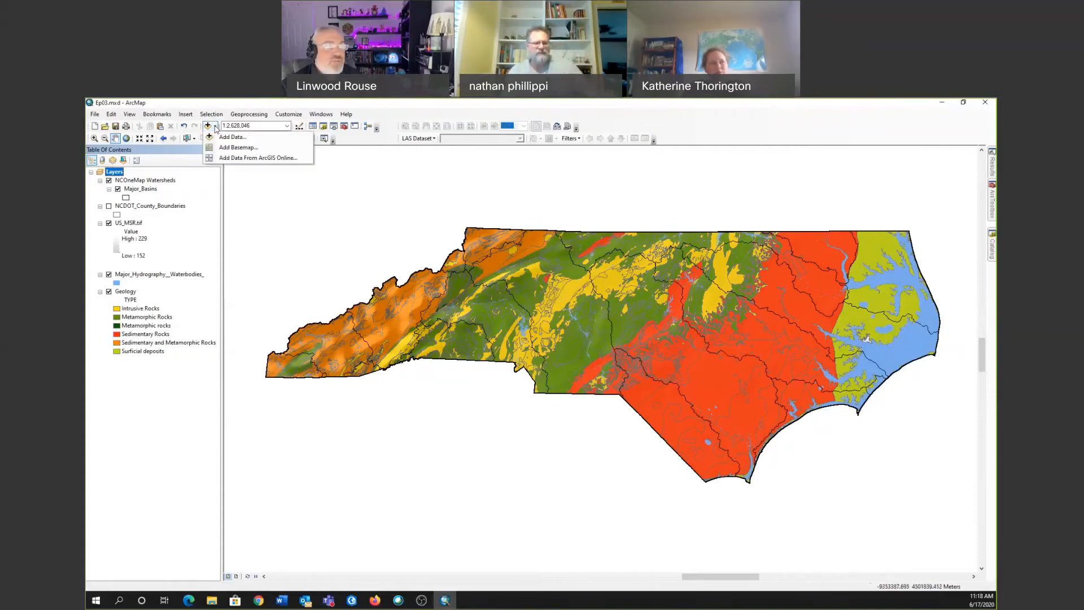
pyautogui.click(239, 147)
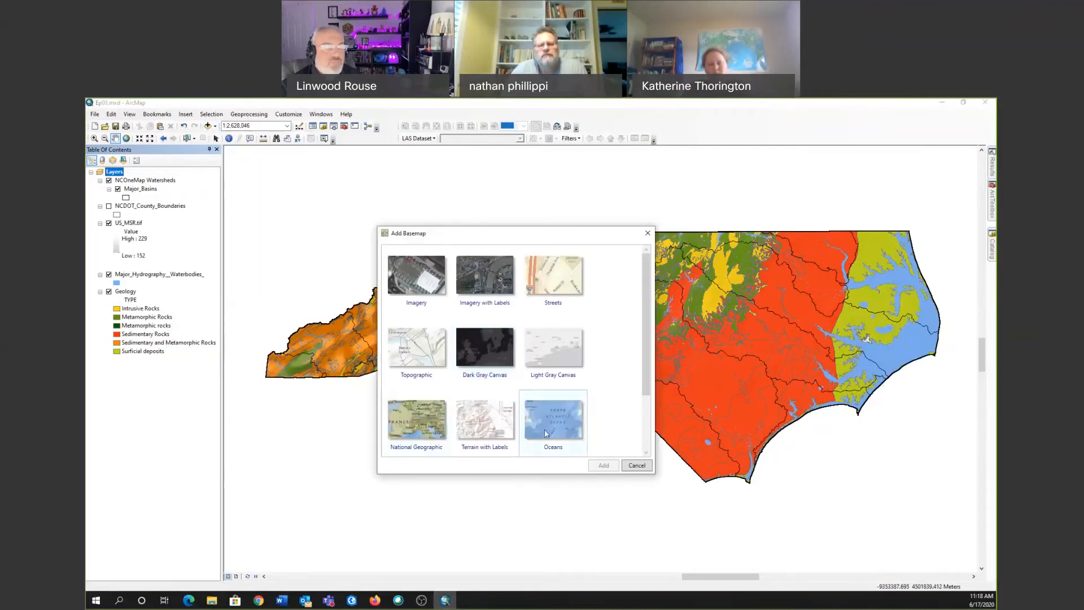
pyautogui.click(495, 348)
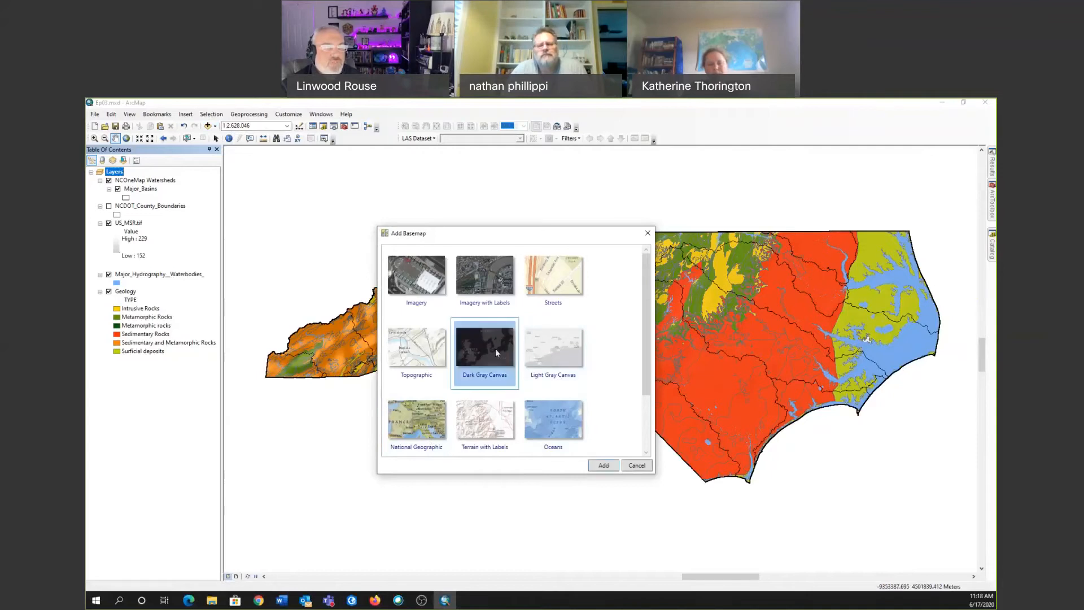
pyautogui.click(603, 465)
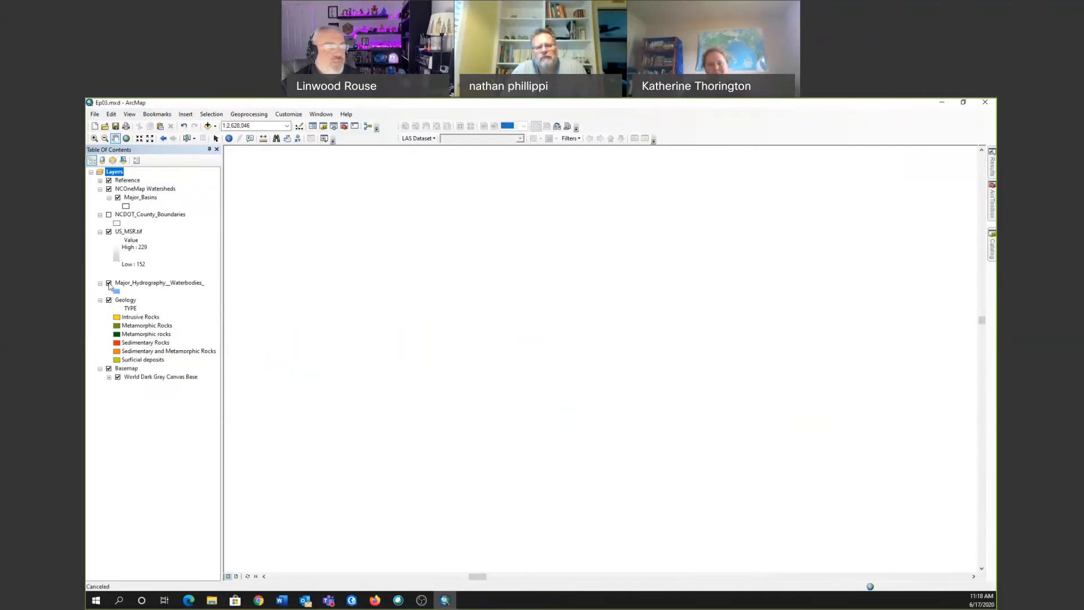
pyautogui.click(109, 232)
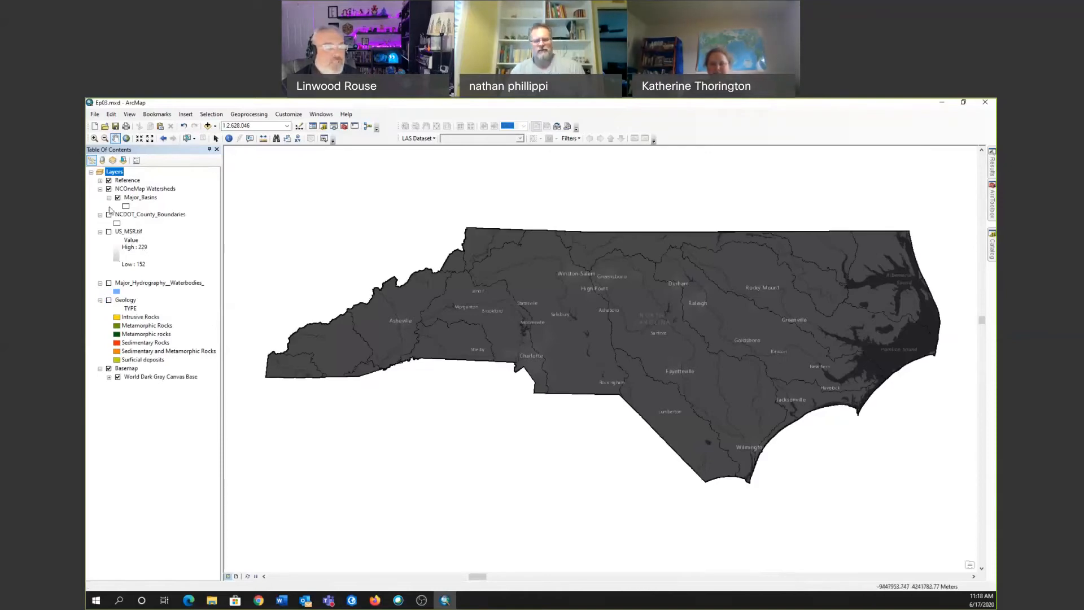
# Turn the US_MSR.tif relief, Geology and Major_Hydrography layers back on over the basemap.
pyautogui.click(108, 232)
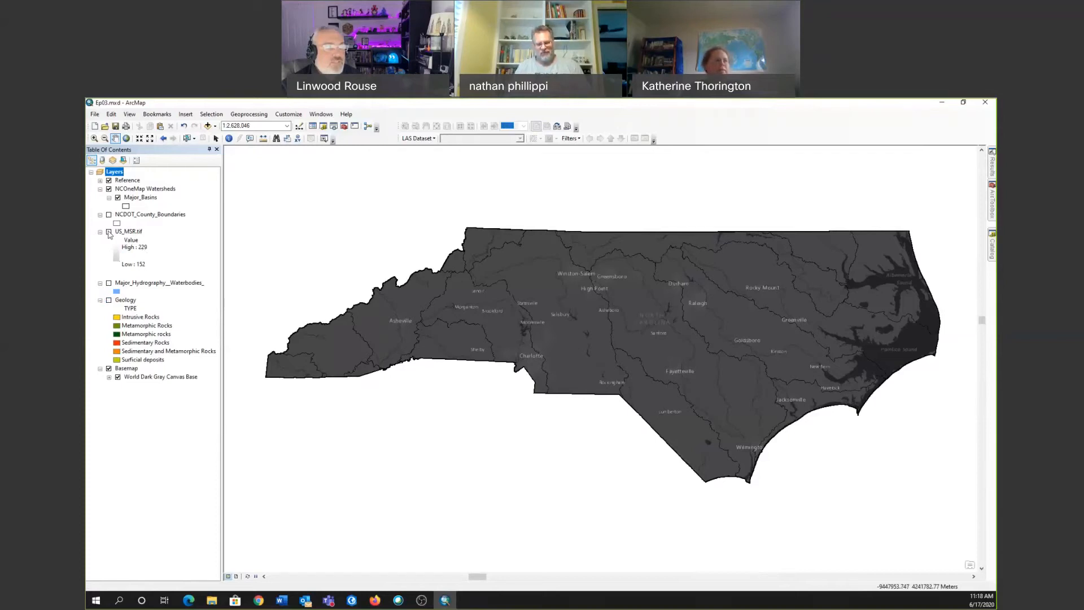
pyautogui.click(109, 299)
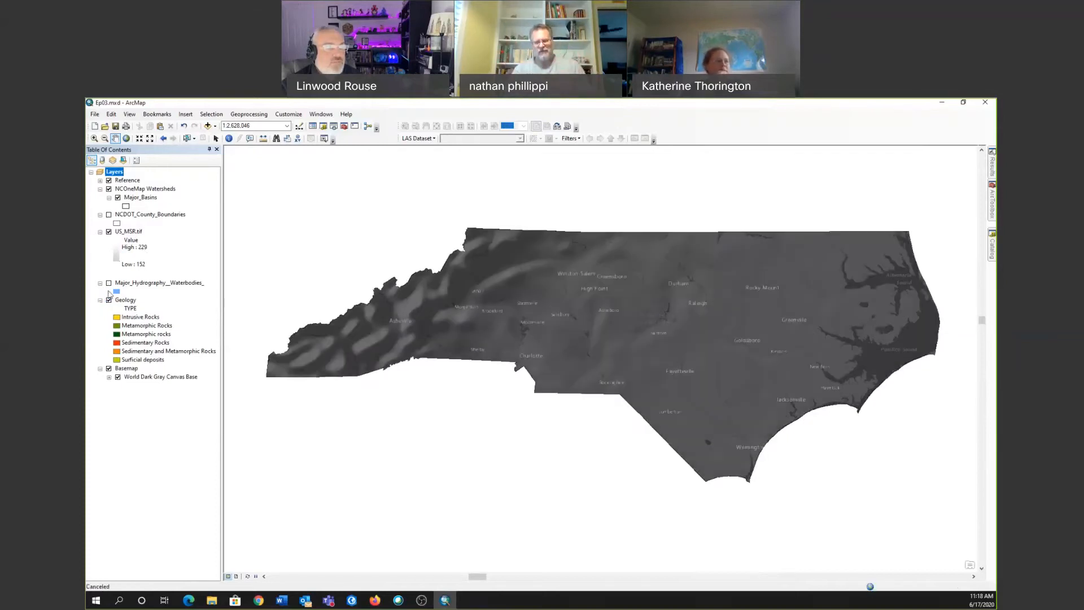
pyautogui.click(109, 283)
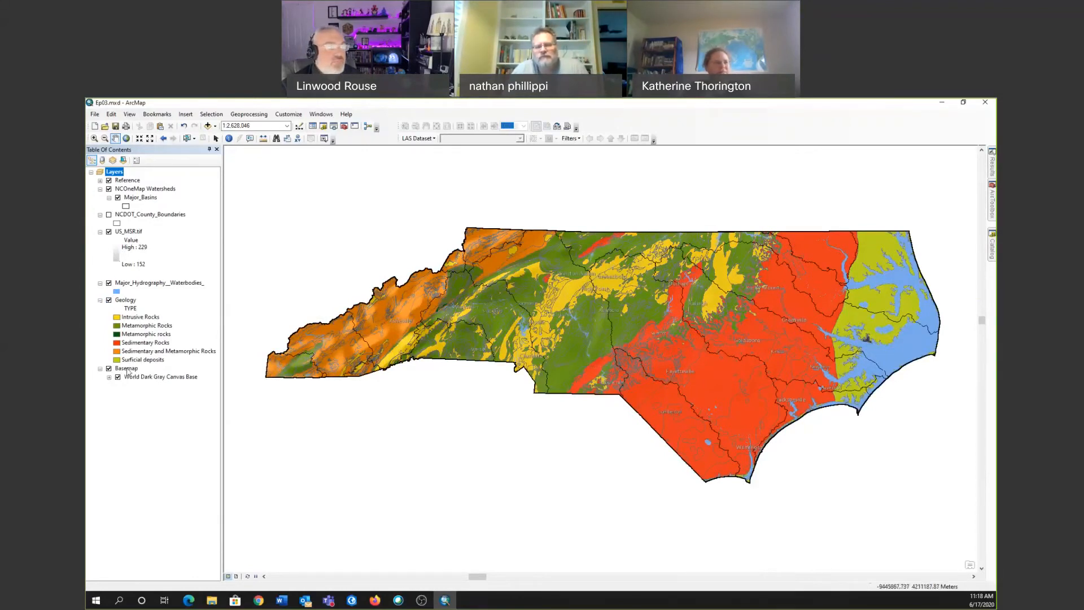
# Turn off the Basemap, Reference and Geology layers, keeping the relief, hydrography and watershed layers on.
pyautogui.click(108, 368)
pyautogui.click(110, 181)
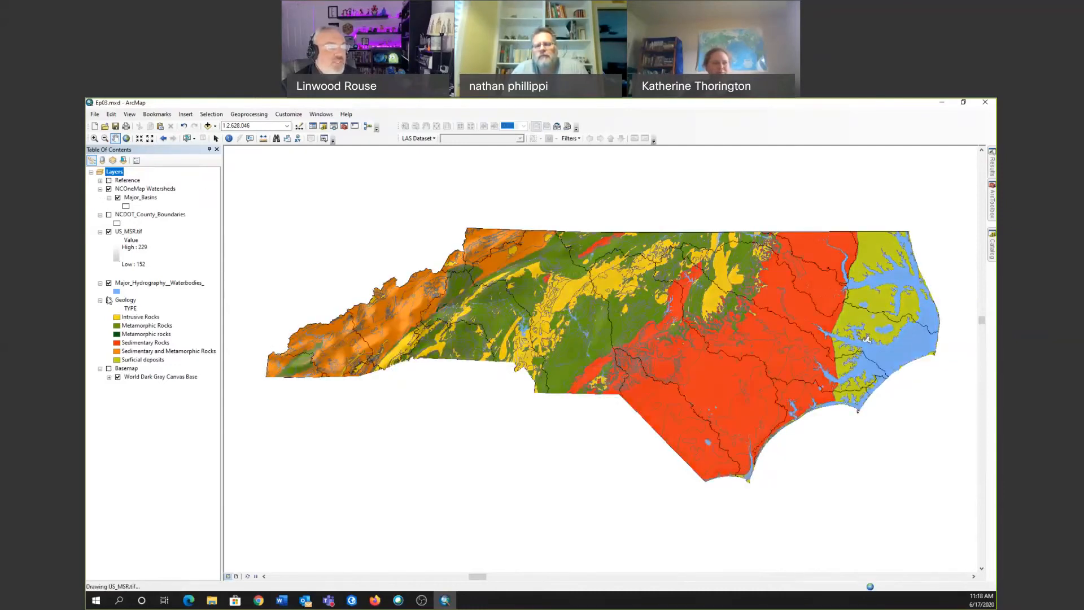
pyautogui.click(108, 300)
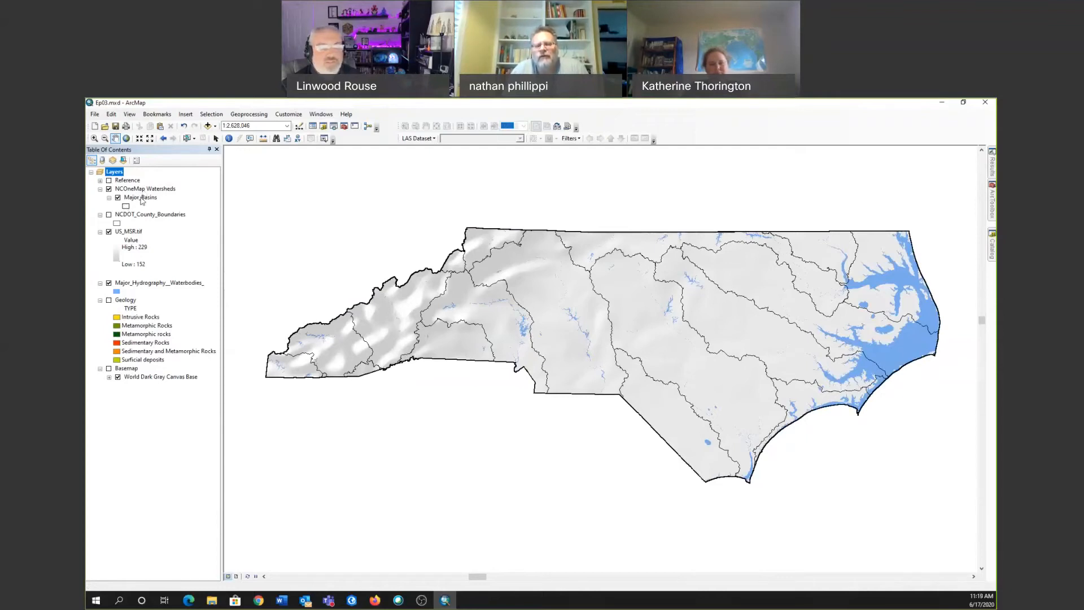
# Examine the unique values symbology and the available value fields of the Major_Basins layer, leaving without applying changes.
pyautogui.click(139, 197)
pyautogui.doubleClick(139, 197)
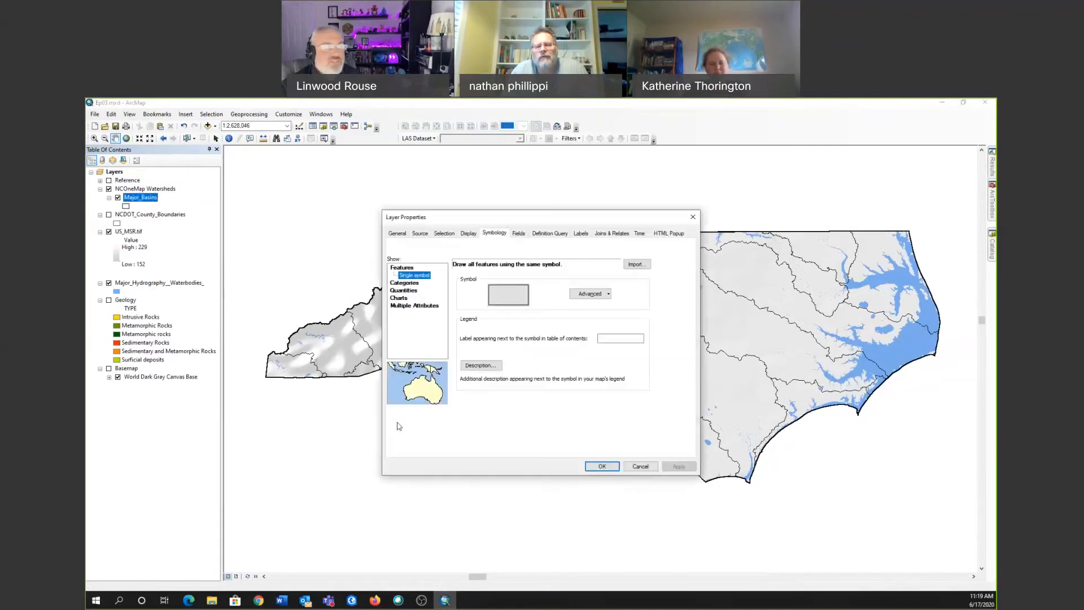
pyautogui.click(405, 283)
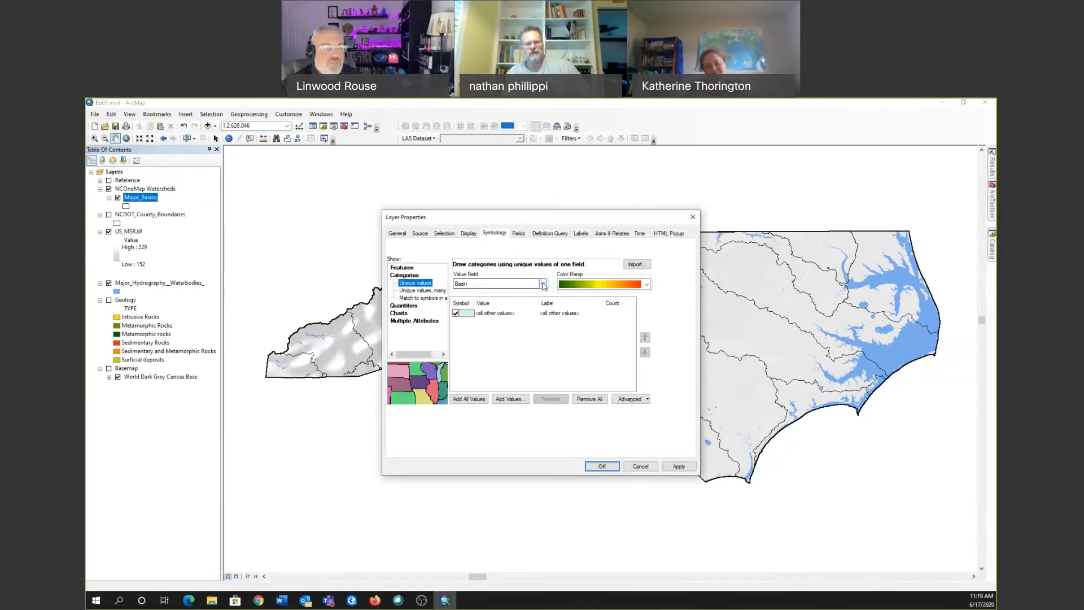
pyautogui.click(542, 284)
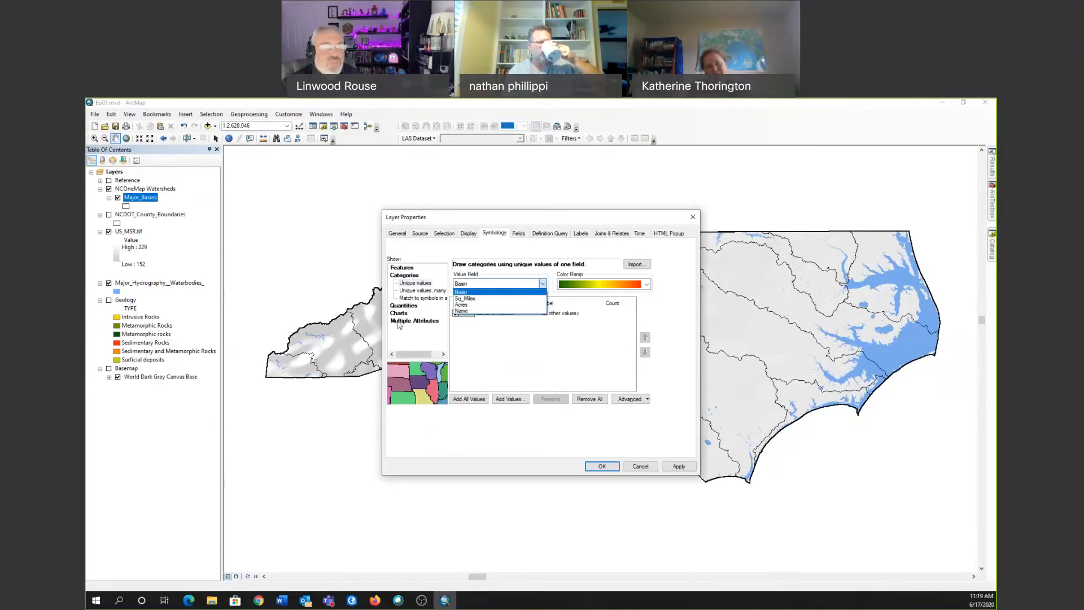
pyautogui.click(607, 359)
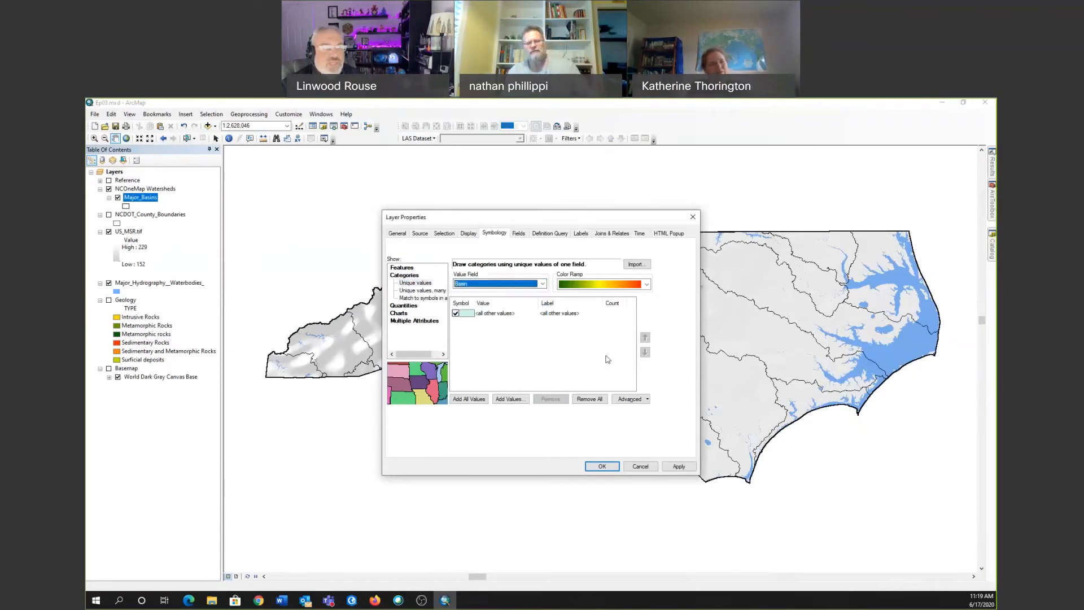
pyautogui.click(641, 467)
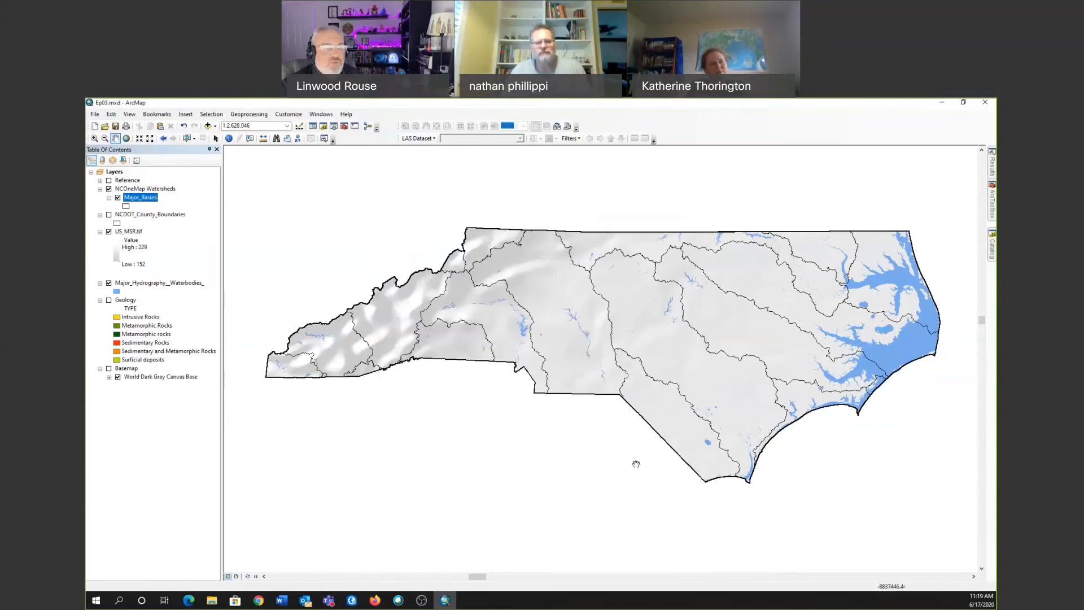
# Duplicate the Major_Basins layer by copying it and pasting the copy into the NCOneMap Watersheds group.
pyautogui.rightClick(150, 197)
pyautogui.press('Escape')
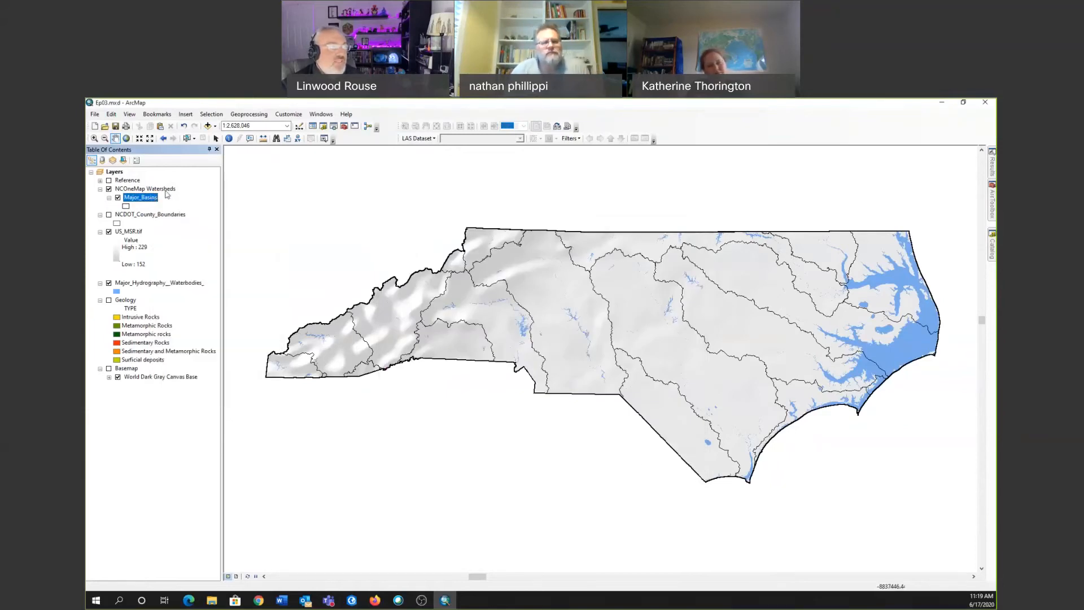
pyautogui.click(165, 190)
pyautogui.rightClick(165, 190)
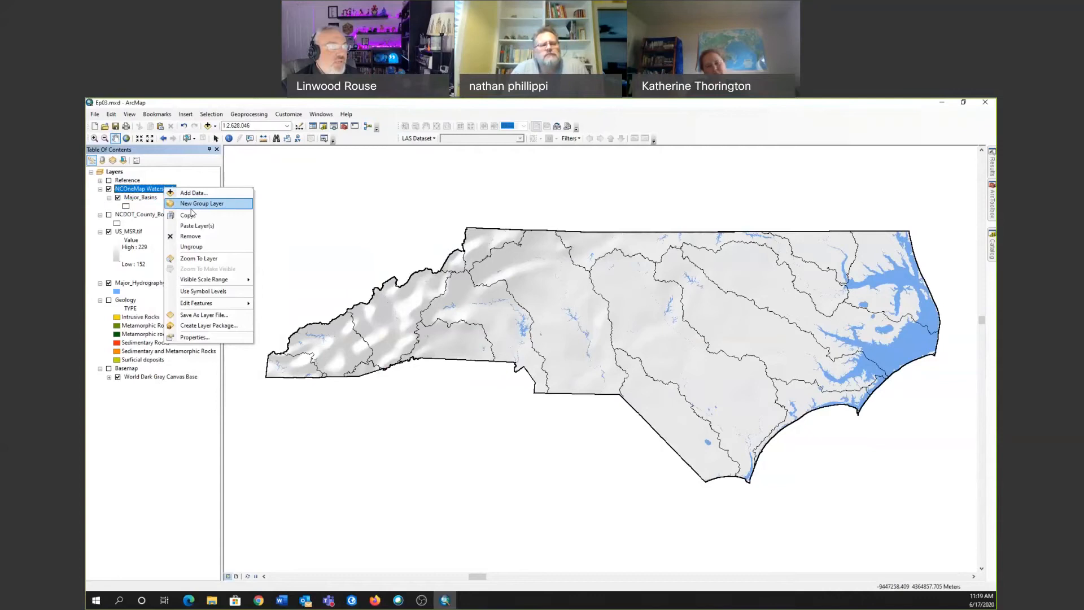
pyautogui.click(192, 226)
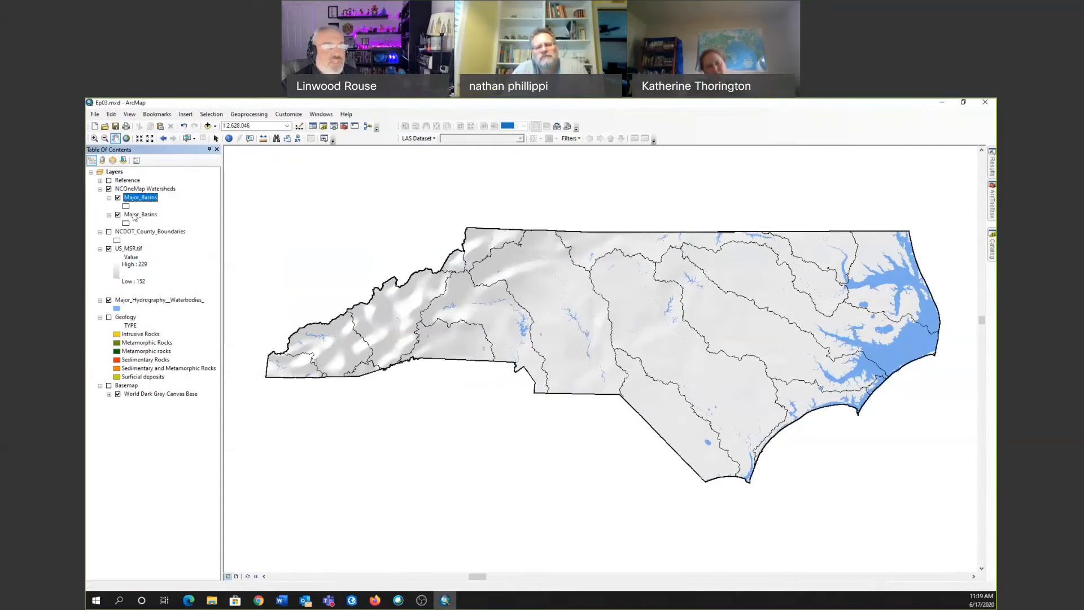
# Set the upper Major_Basins layer's symbology to unique values categories based on the Name field.
pyautogui.doubleClick(142, 197)
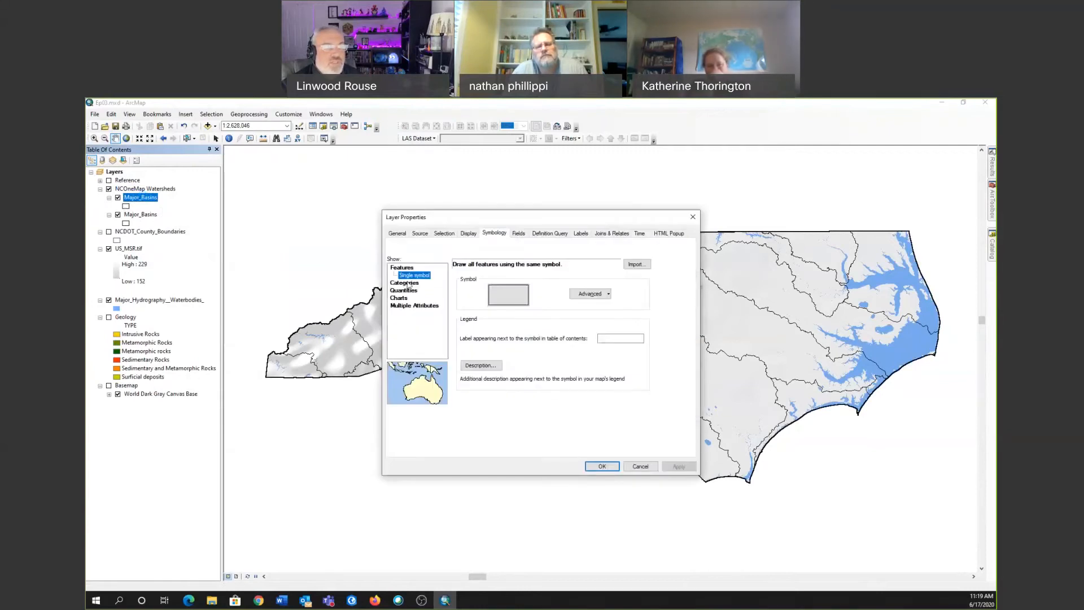
pyautogui.click(408, 283)
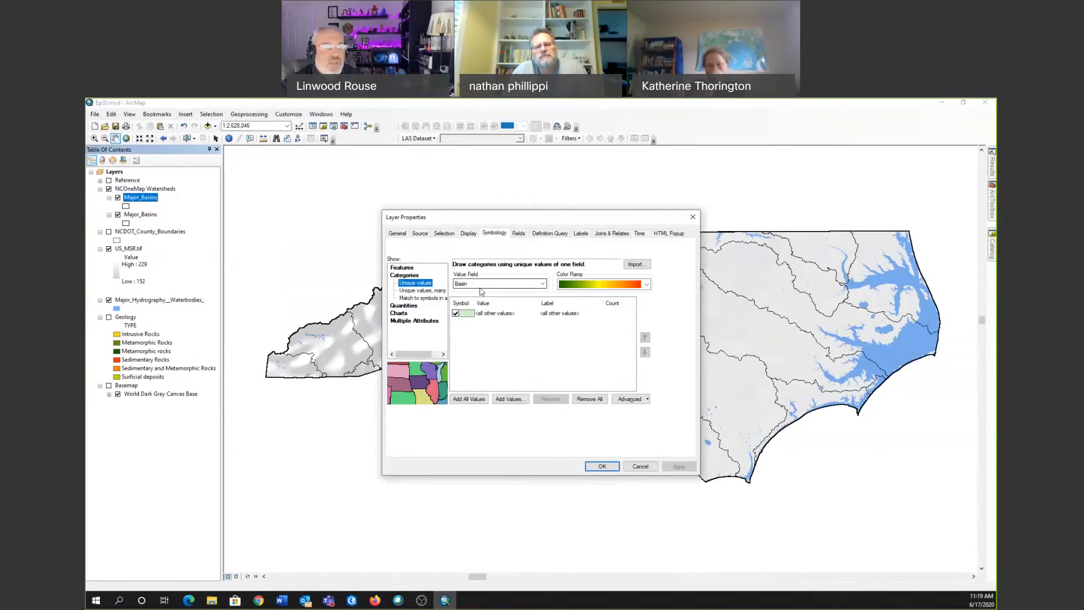
pyautogui.click(545, 284)
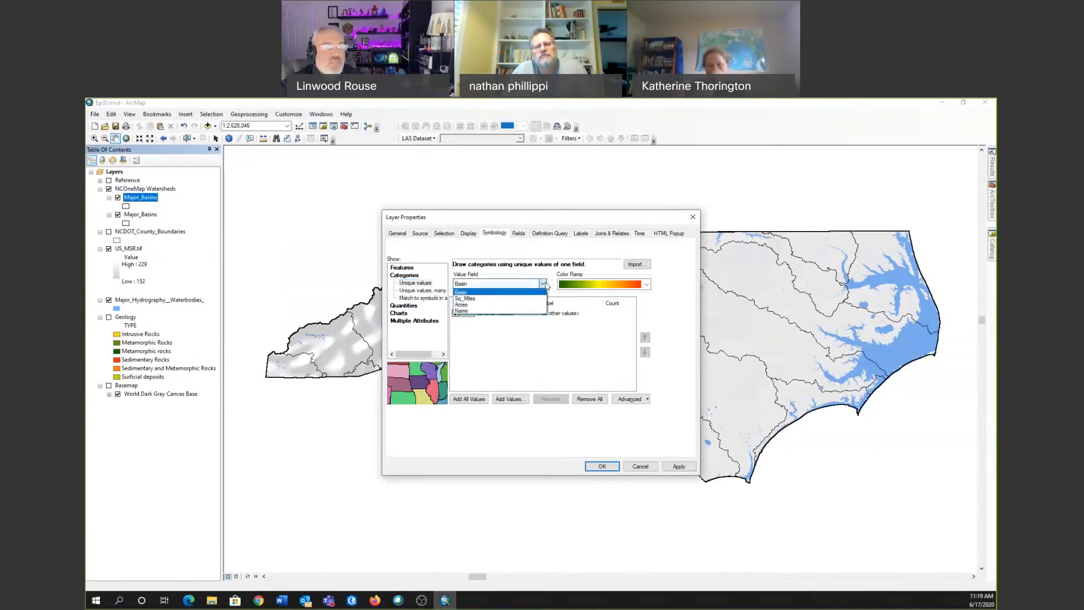
pyautogui.click(487, 311)
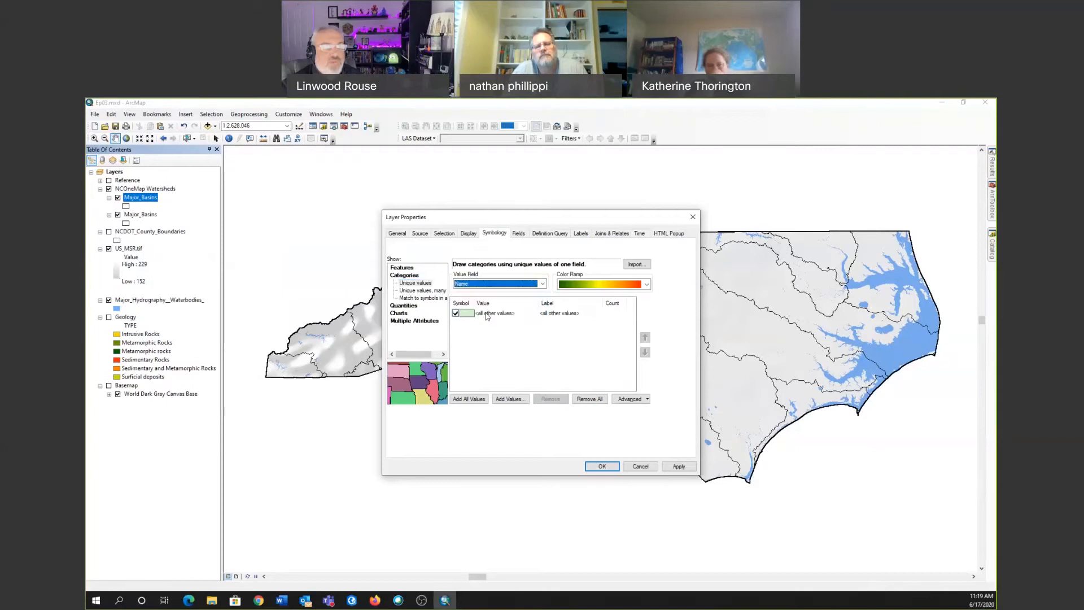
# Add the Cape Fear, Lumber, Neuse and White Oak values to the unique values list and apply the symbology.
pyautogui.click(508, 398)
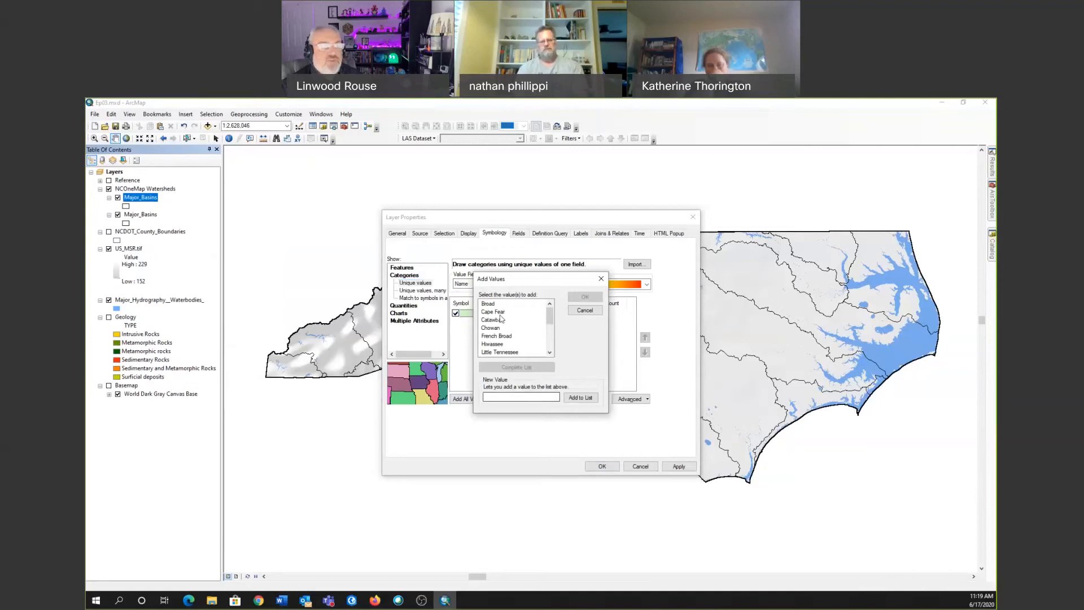
pyautogui.click(497, 312)
pyautogui.scroll(-1, 514, 345)
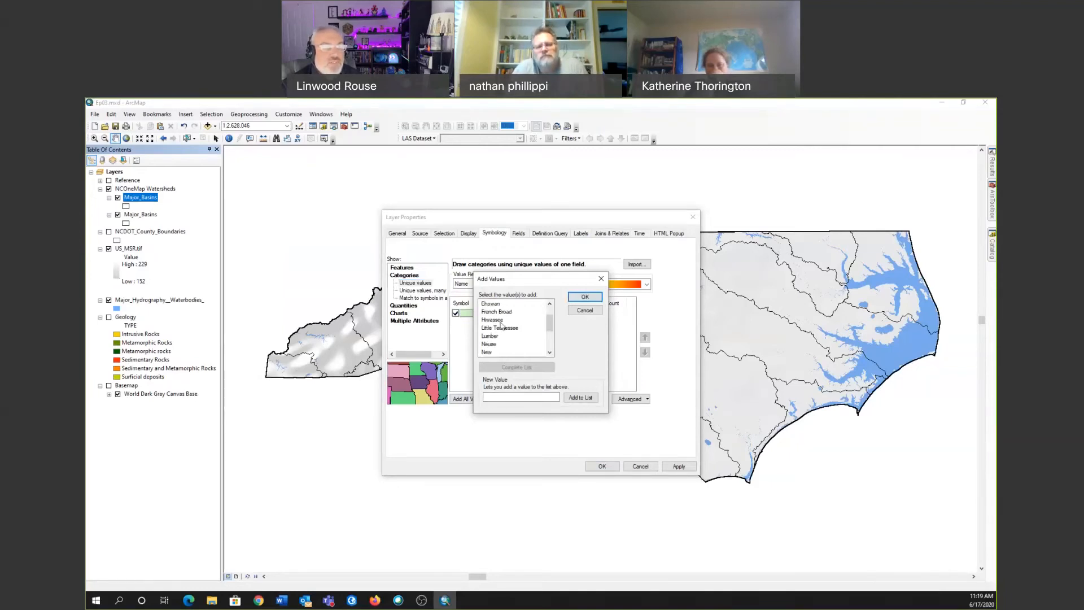
pyautogui.click(489, 336)
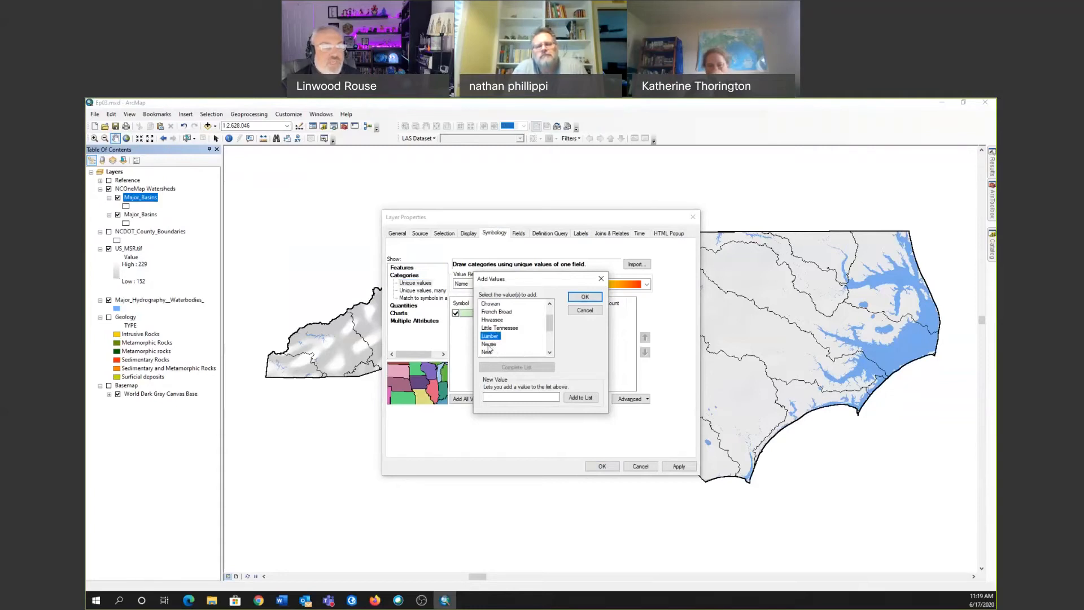
pyautogui.scroll(-2, 511, 346)
pyautogui.scroll(-1, 511, 347)
pyautogui.click(500, 344)
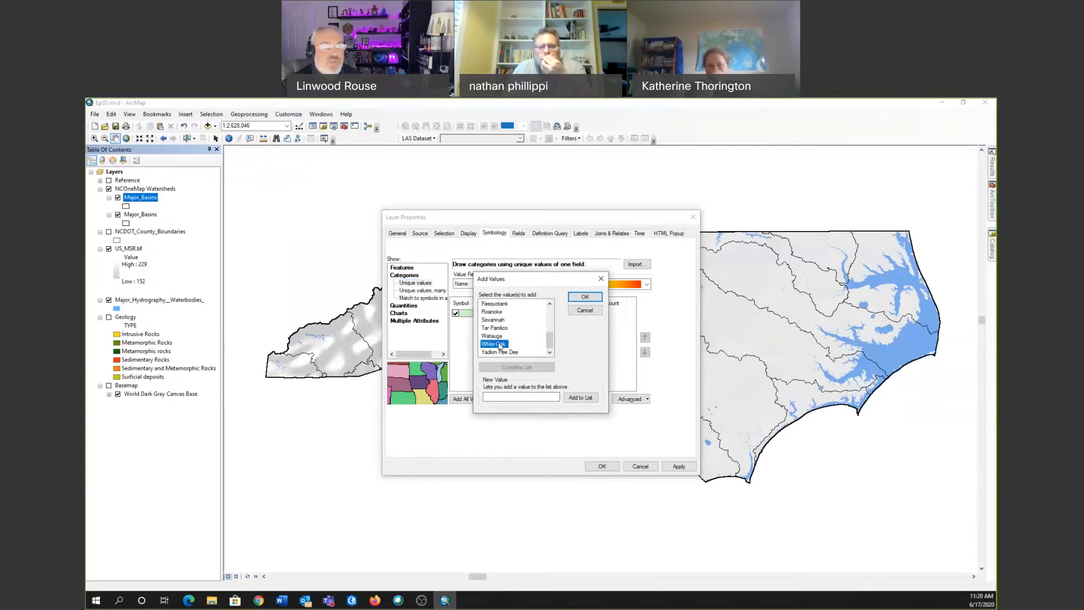
pyautogui.click(585, 297)
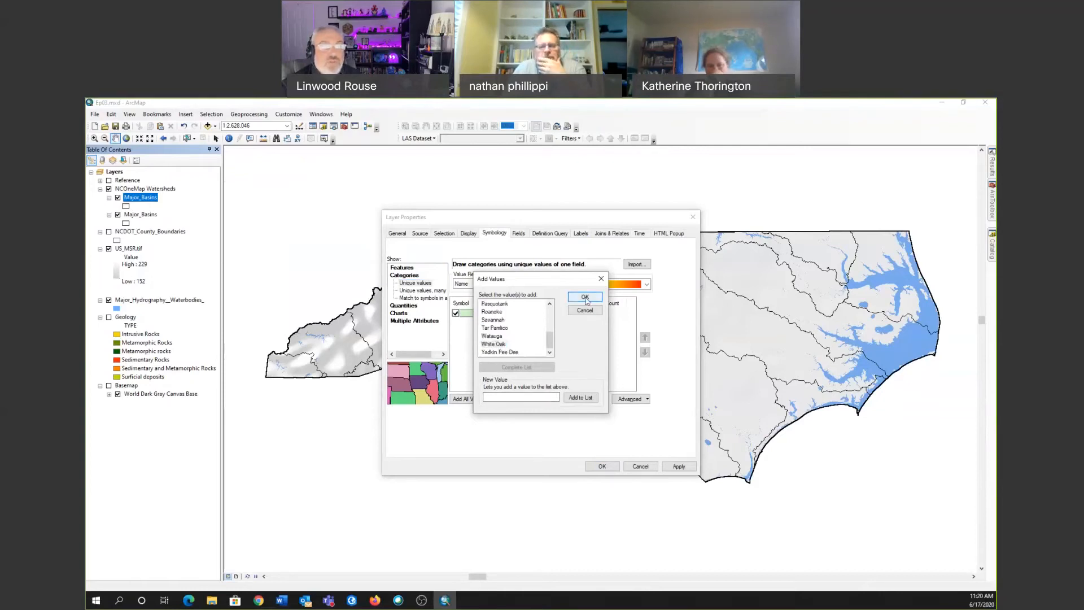
pyautogui.click(678, 466)
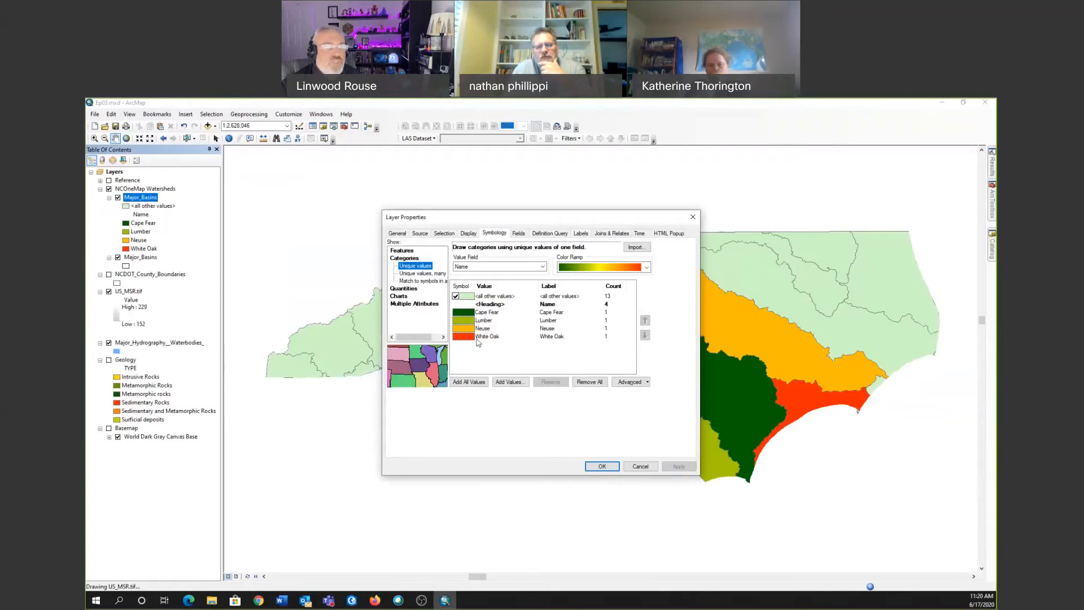
# Exclude all other values from drawing and give the Cape Fear basin no fill and a thicker dark green outline.
pyautogui.moveTo(480, 217); pyautogui.dragTo(305, 312)
pyautogui.click(281, 391)
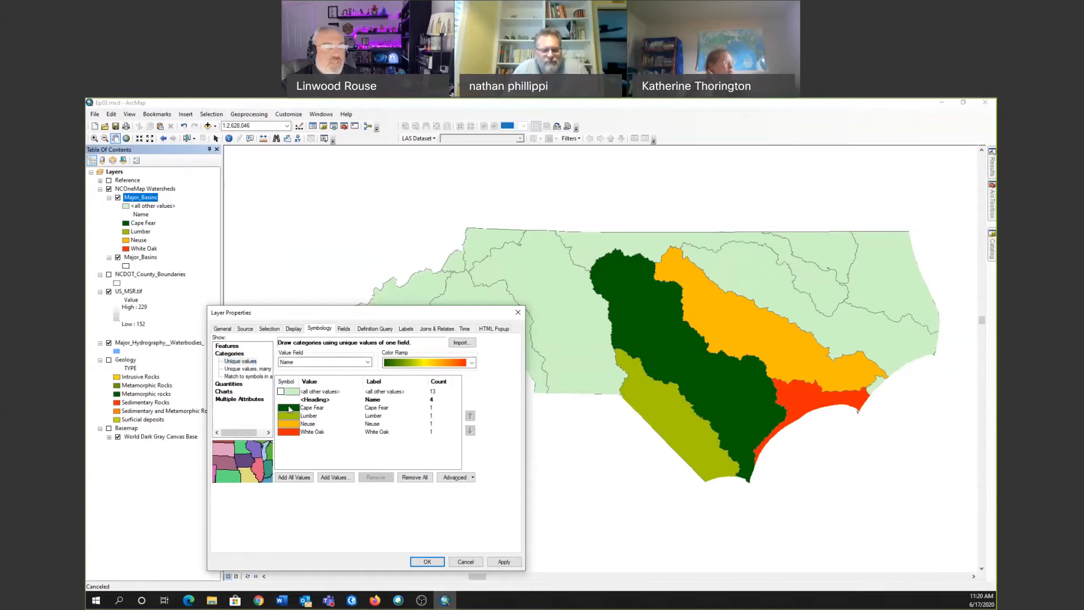
pyautogui.doubleClick(288, 407)
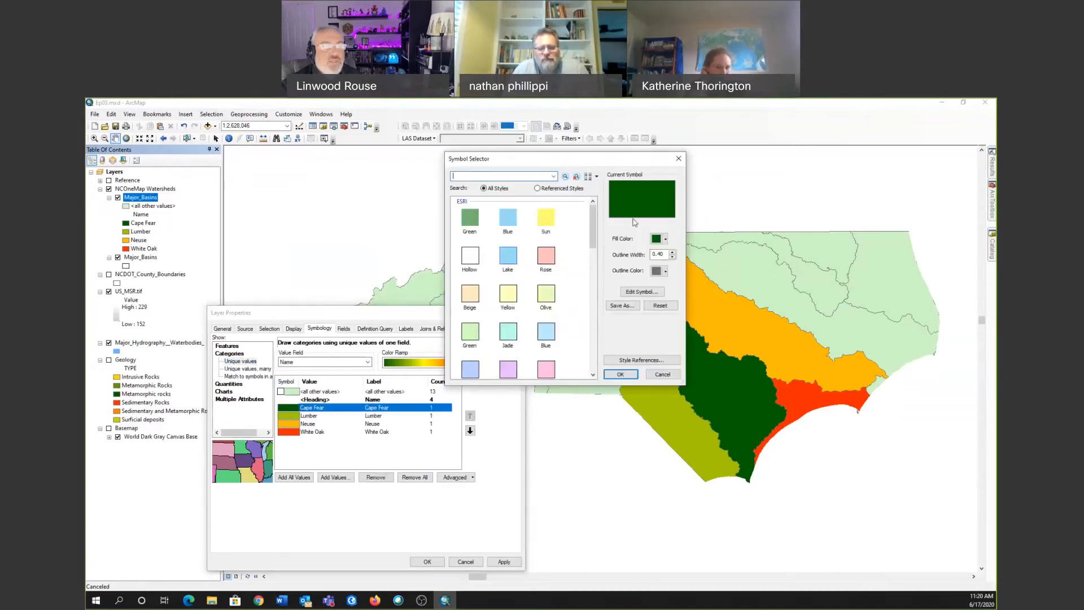
pyautogui.click(667, 239)
pyautogui.click(712, 191)
pyautogui.click(665, 271)
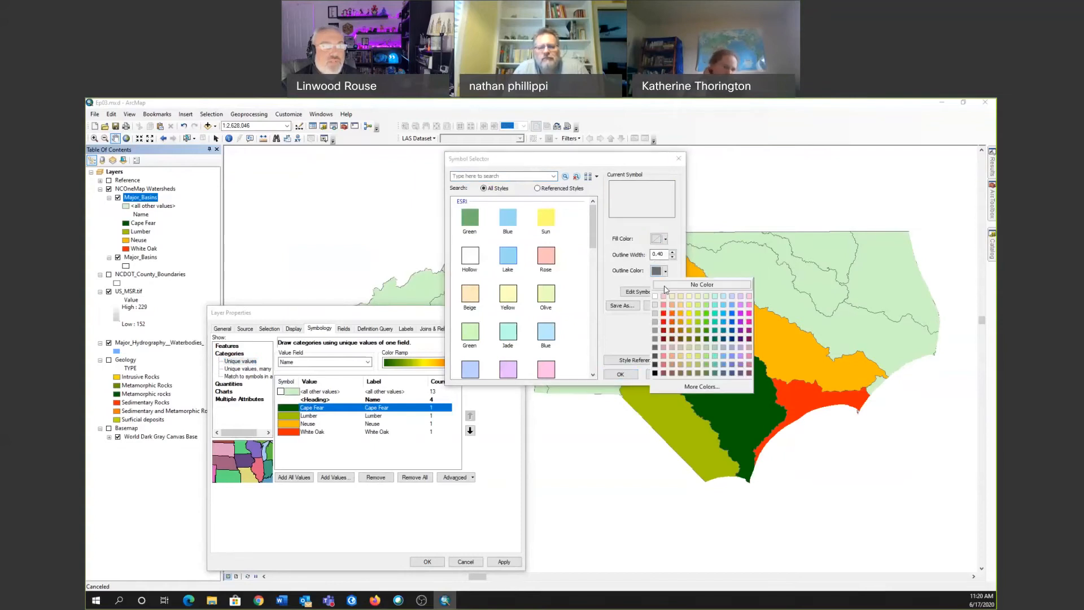
pyautogui.click(705, 339)
pyautogui.click(672, 253)
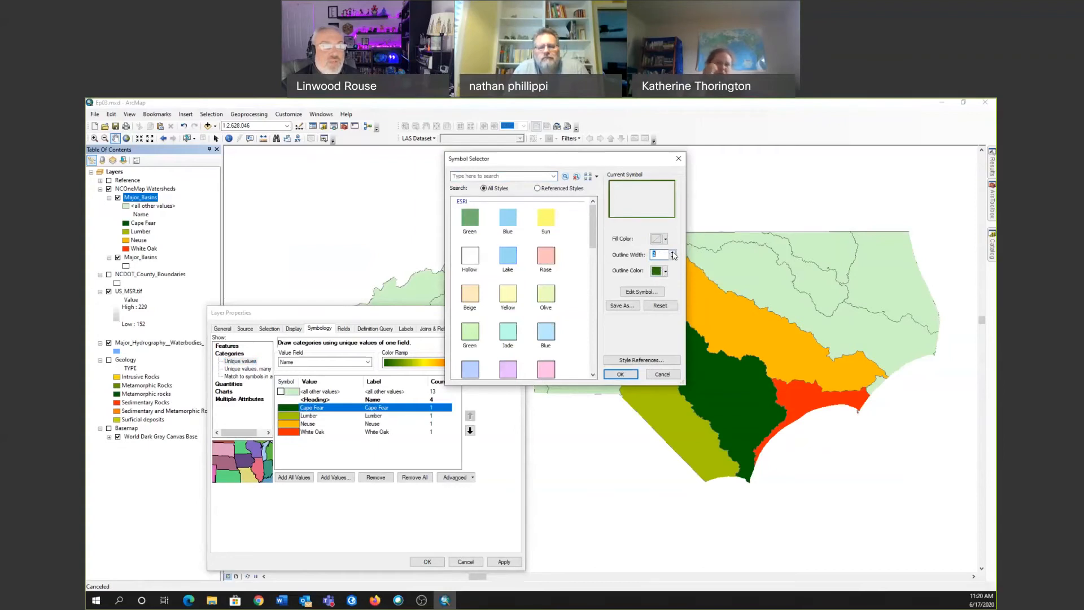
pyautogui.click(672, 253)
pyautogui.click(620, 374)
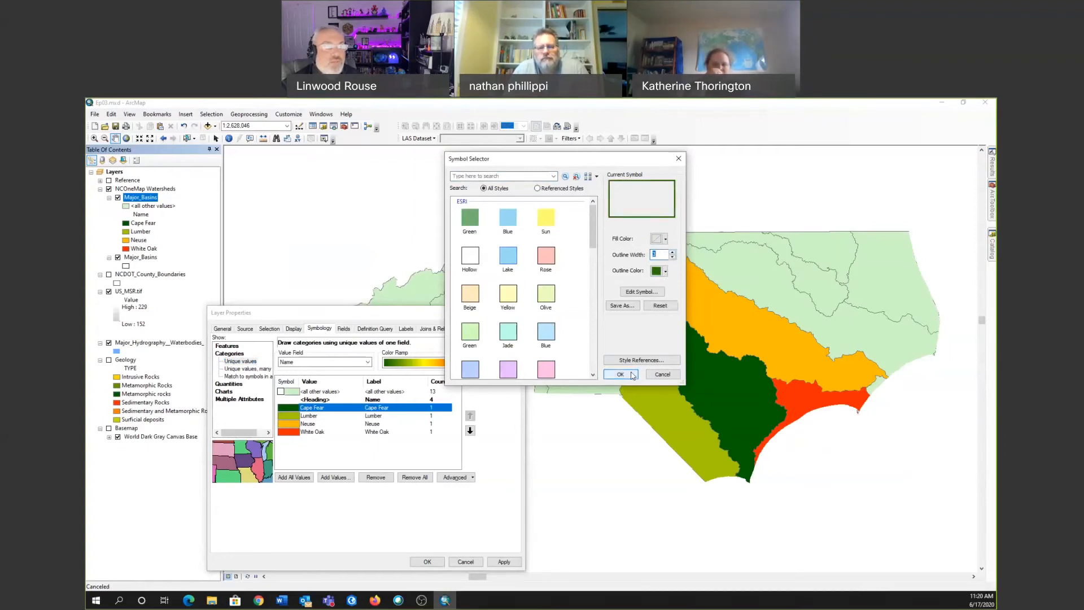
# Give the Lumber basin symbol no fill and a thicker blue outline.
pyautogui.click(296, 416)
pyautogui.doubleClick(294, 418)
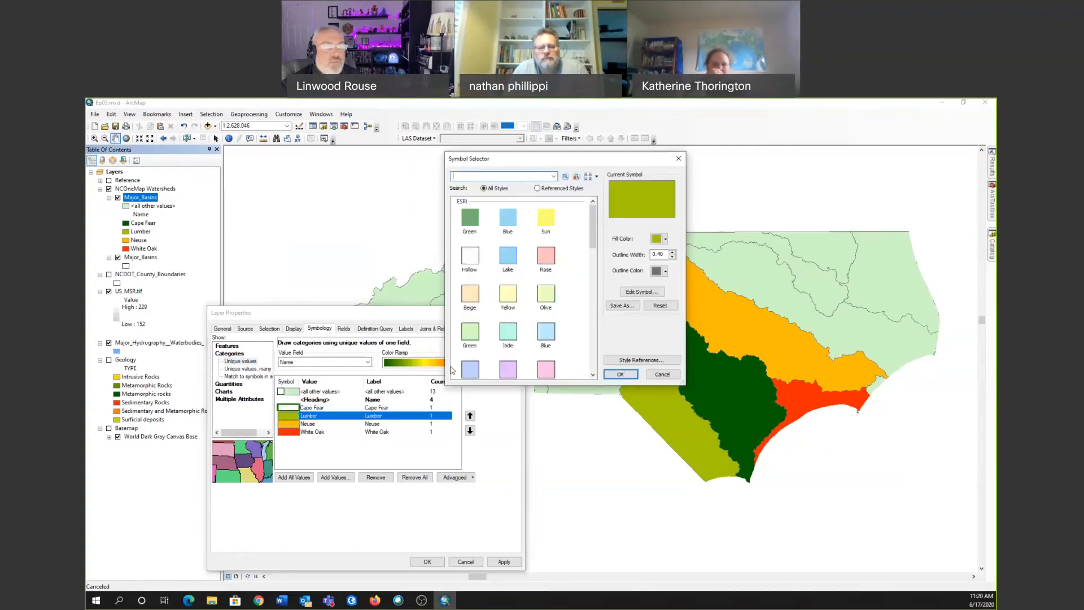
pyautogui.click(665, 238)
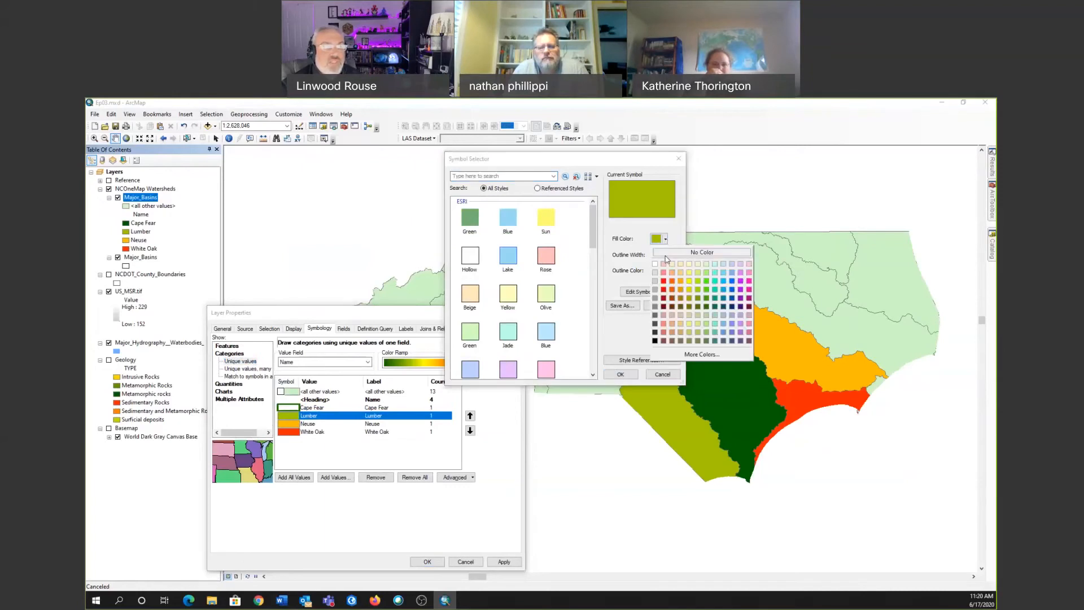
pyautogui.click(664, 254)
pyautogui.click(665, 272)
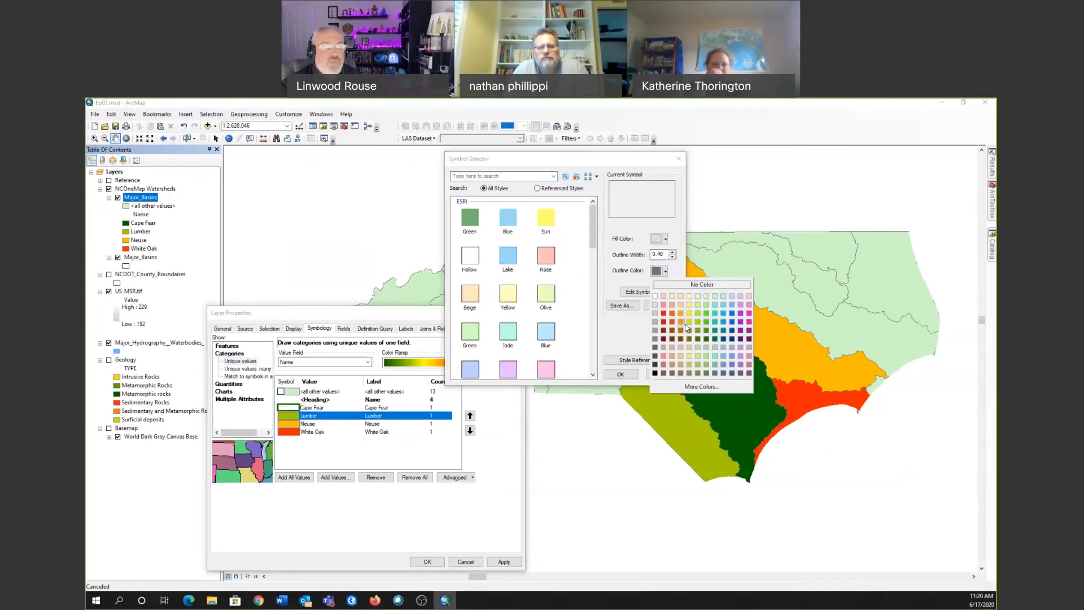
pyautogui.click(723, 321)
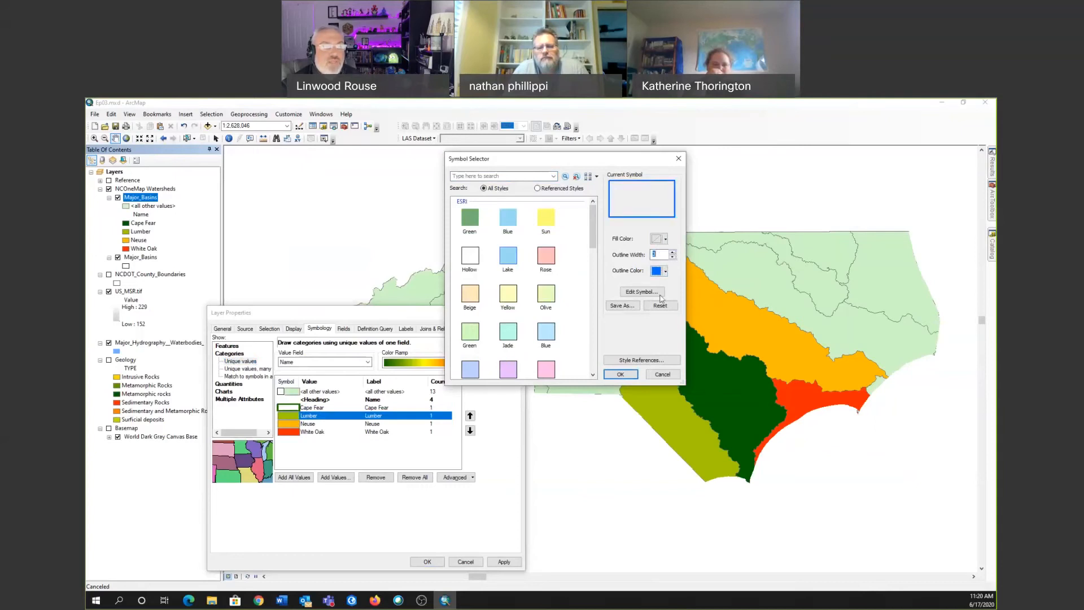
pyautogui.click(620, 374)
# Give the Neuse basin symbol no fill and an orange outline with a width of 3.
pyautogui.doubleClick(296, 426)
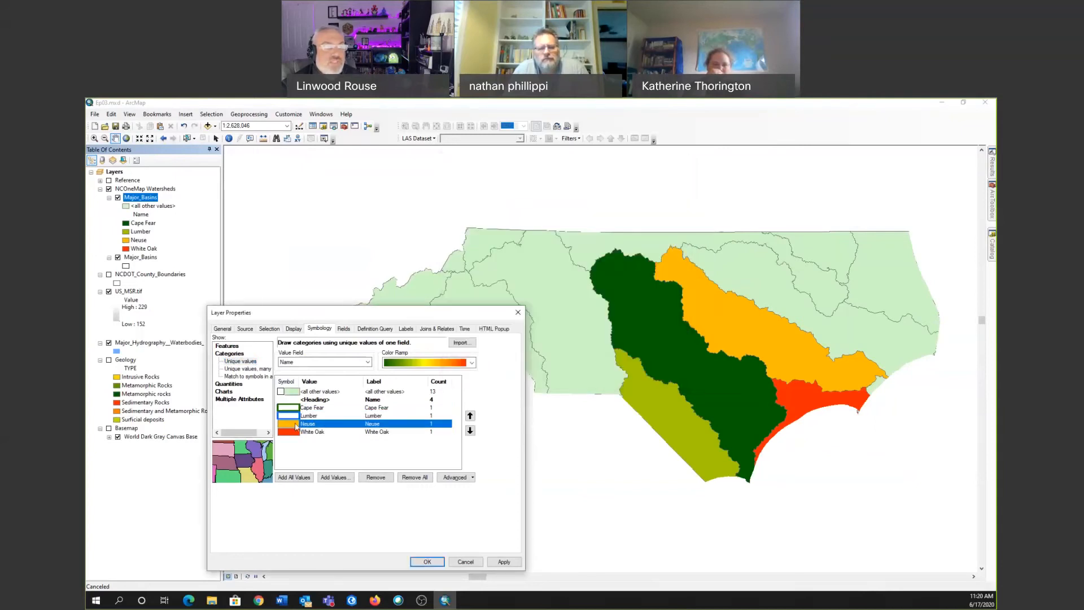
pyautogui.click(666, 239)
pyautogui.click(669, 255)
pyautogui.click(672, 253)
pyautogui.click(673, 252)
pyautogui.click(673, 253)
pyautogui.click(666, 271)
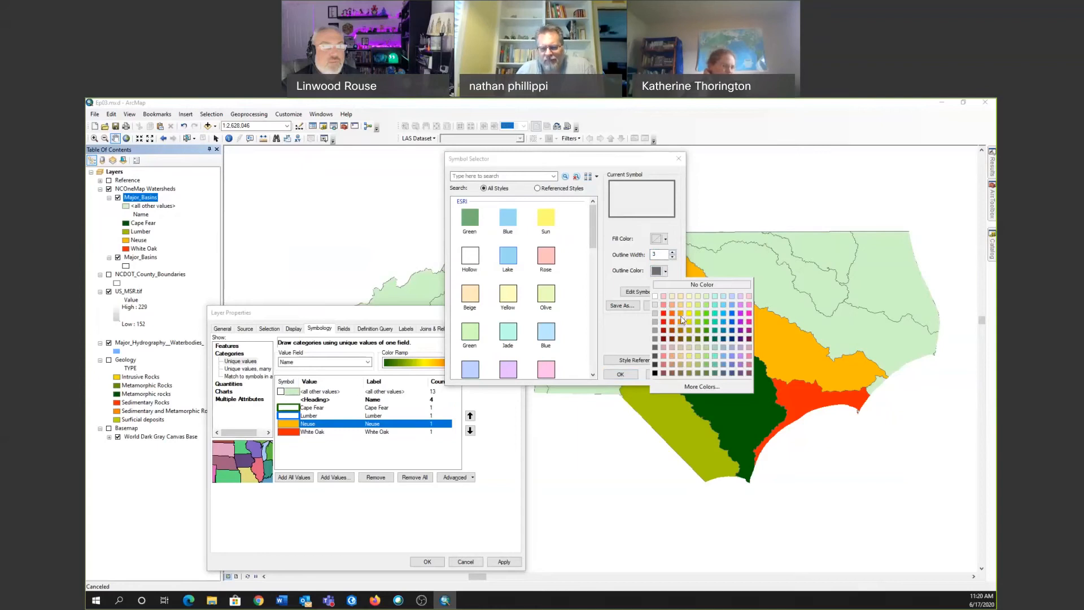
pyautogui.click(671, 314)
pyautogui.click(620, 374)
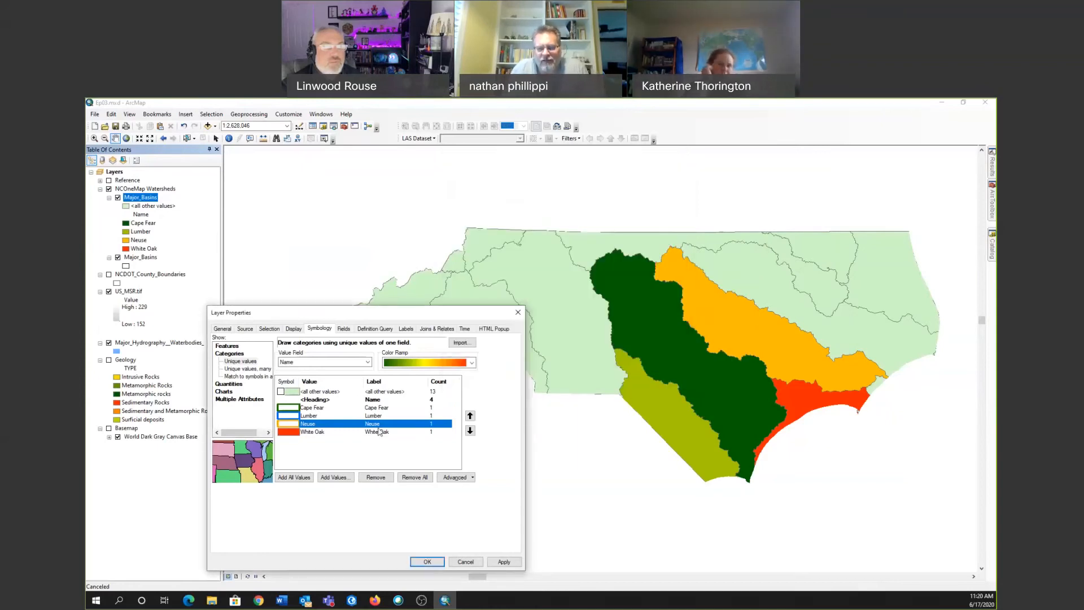
# Remove the White Oak value from the symbology, apply the changes and close the layer properties.
pyautogui.click(380, 432)
pyautogui.click(380, 478)
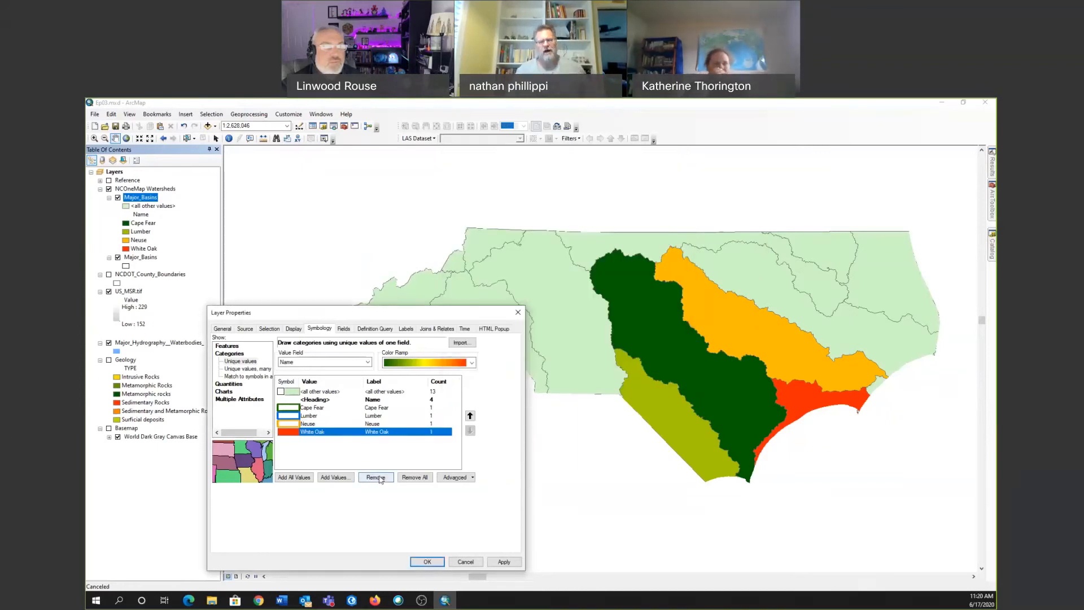
pyautogui.click(502, 562)
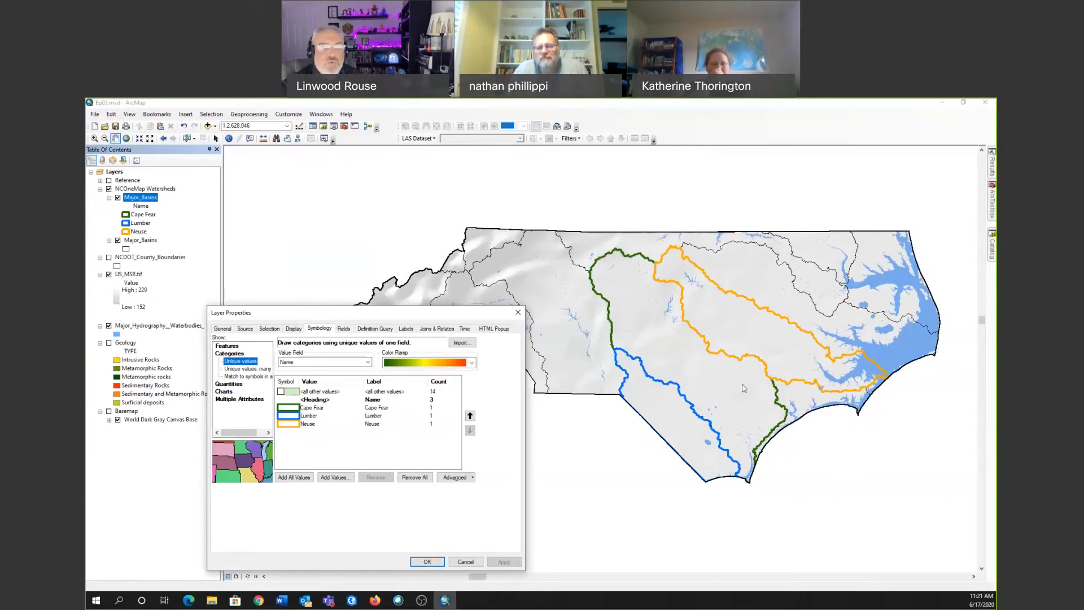
pyautogui.click(518, 312)
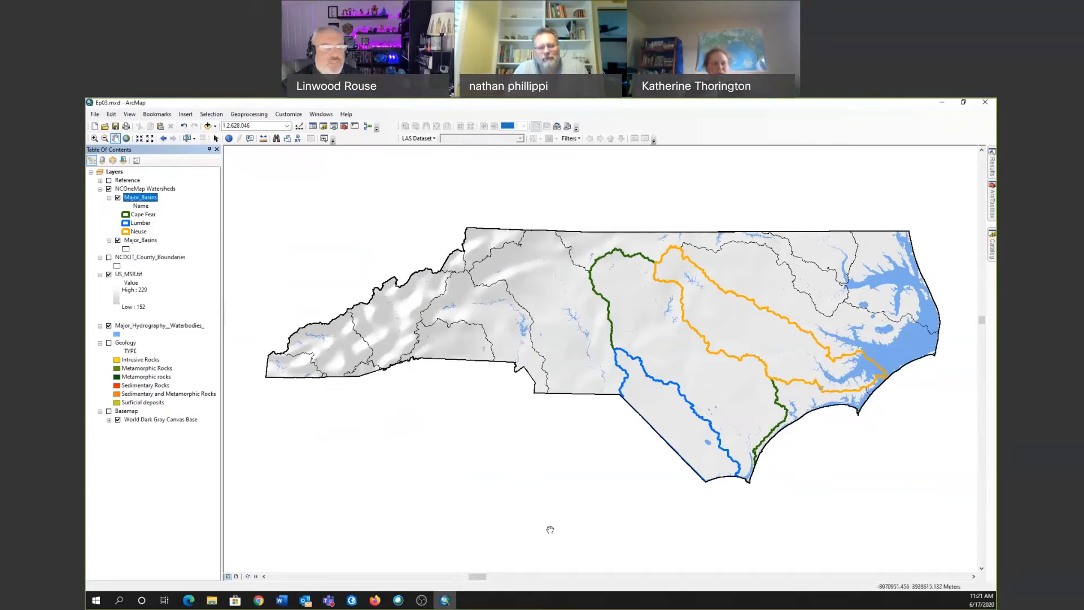
# Identify a location inside the Cape Fear basin, first on the top-most layer and again on all visible layers.
pyautogui.click(229, 138)
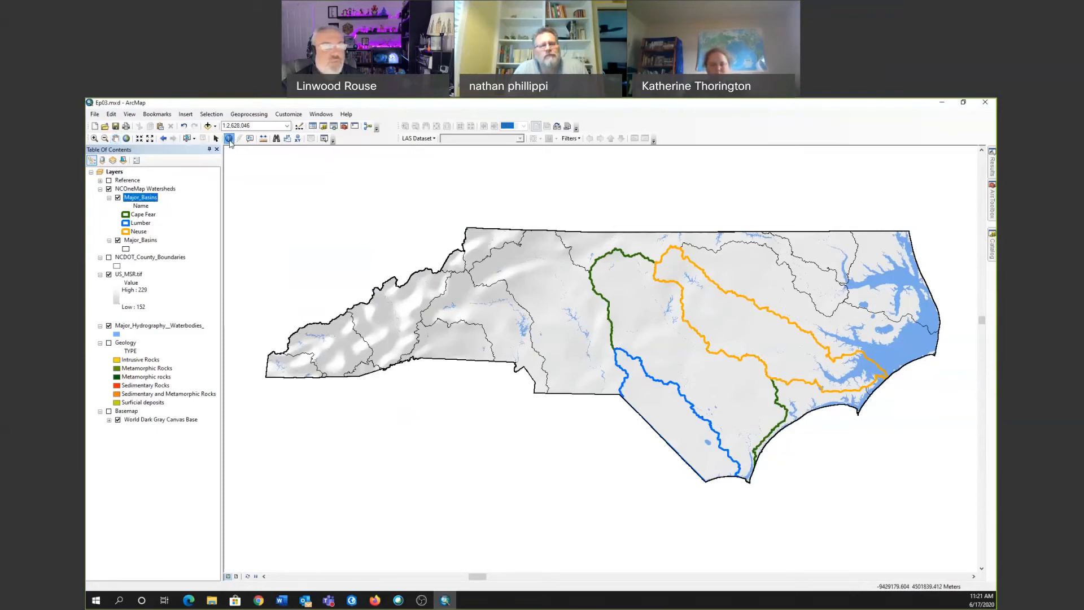
pyautogui.click(659, 350)
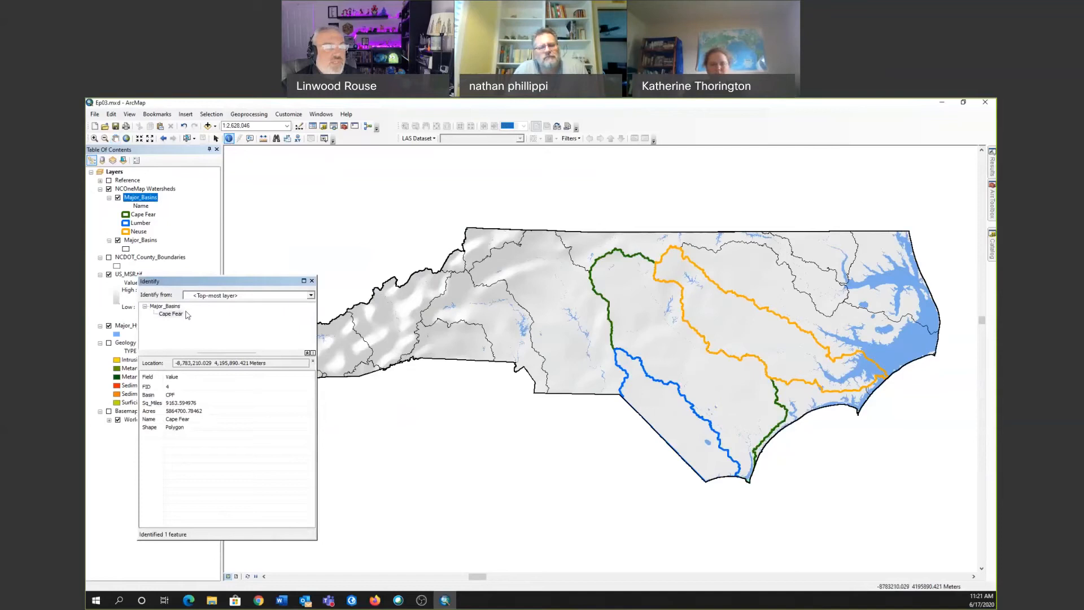
pyautogui.click(309, 296)
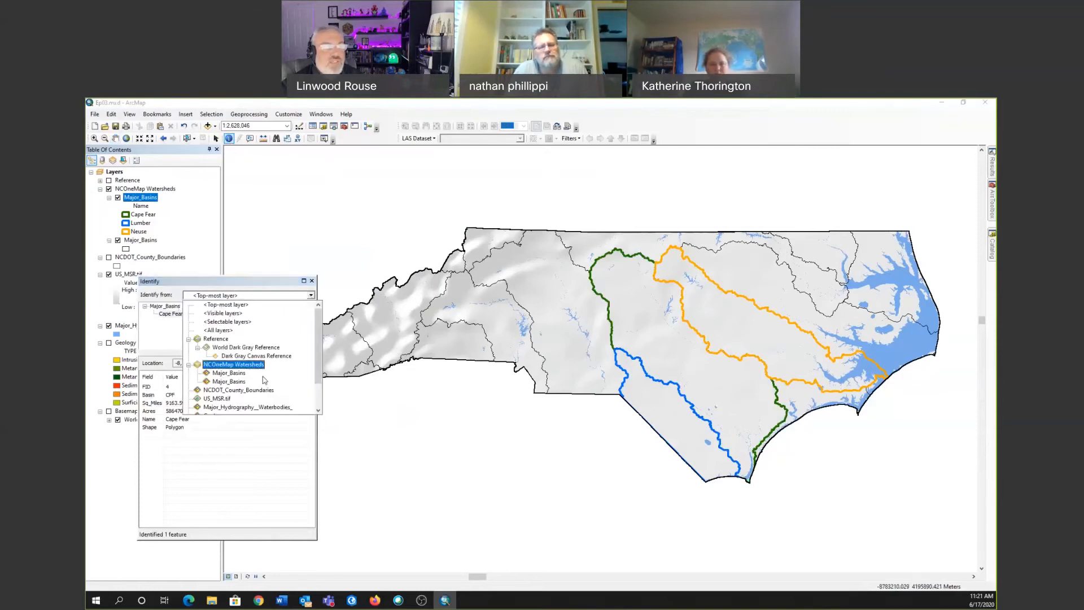
pyautogui.click(263, 315)
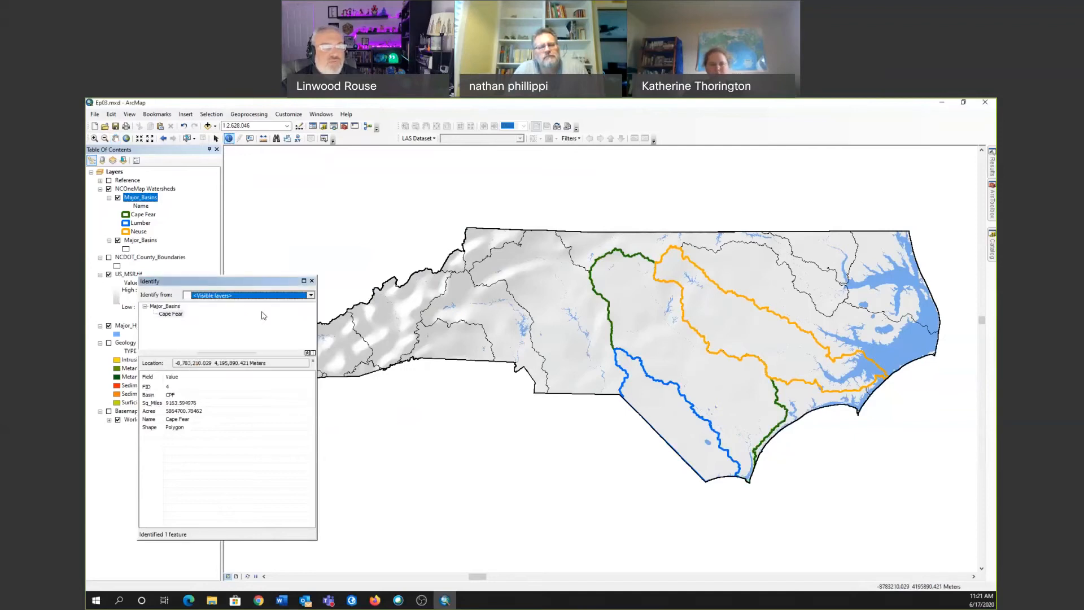
pyautogui.click(675, 363)
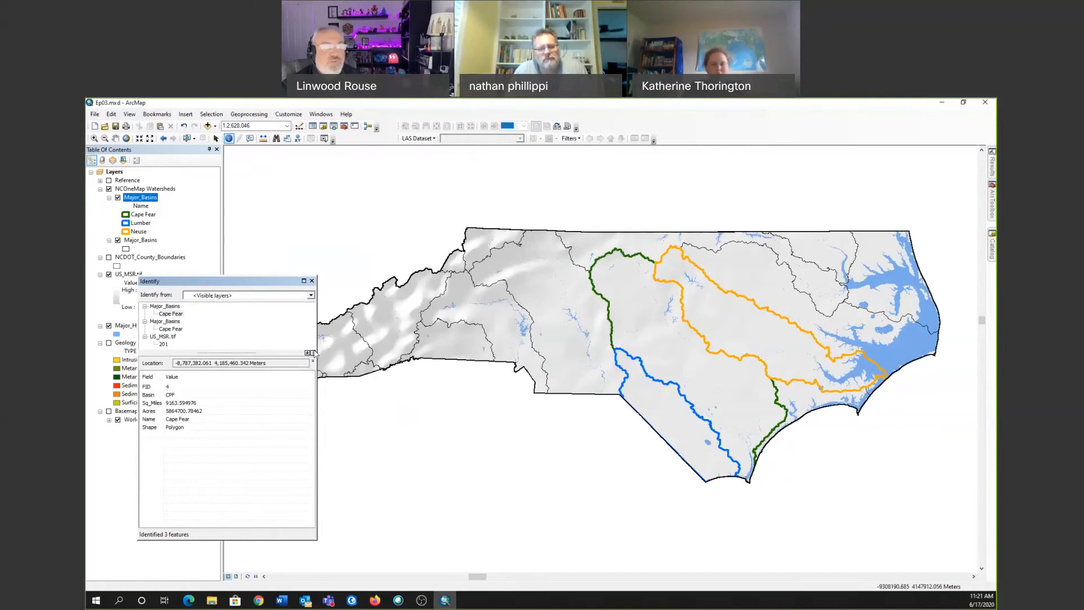
# Turn on the NCDOT_County_Boundaries and Geology layers and identify a location inside the Neuse basin.
pyautogui.click(109, 258)
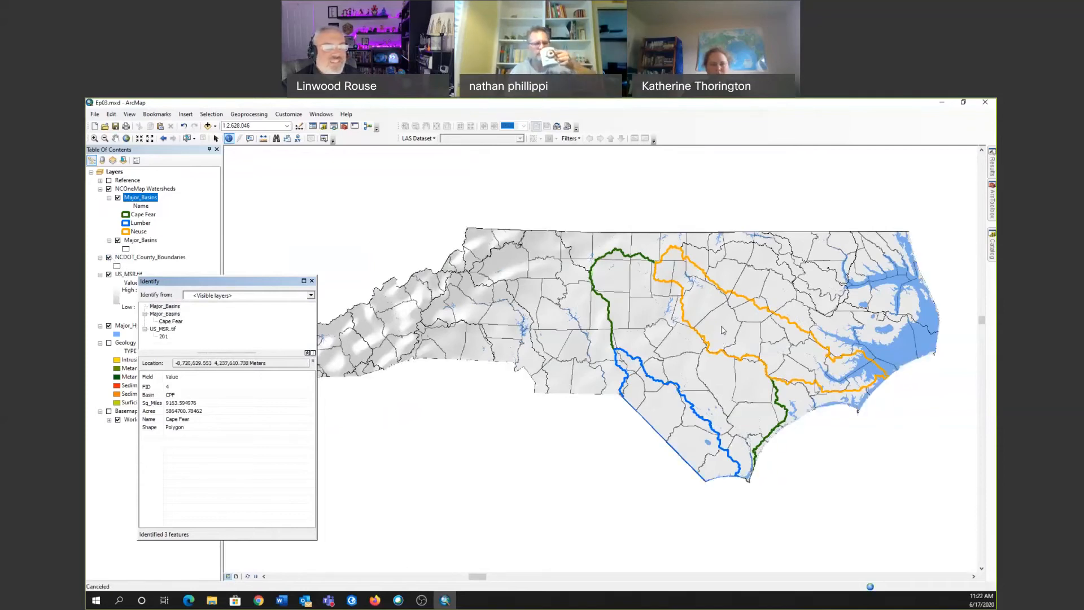
pyautogui.click(721, 325)
pyautogui.click(109, 343)
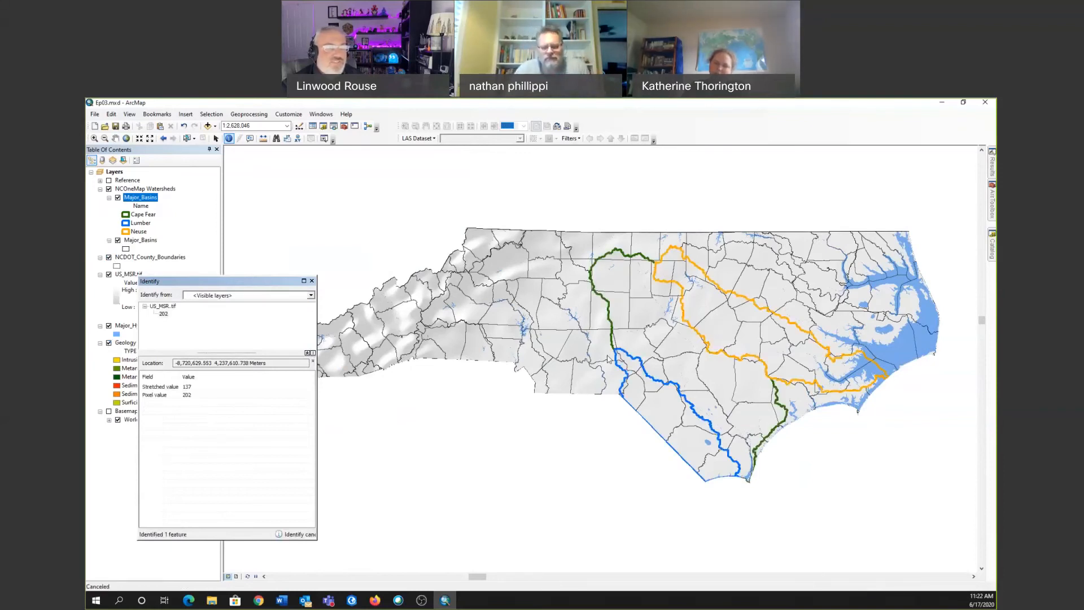
# Identify a location inside the Cape Fear basin on all visible layers and examine the attributes of its Geology feature.
pyautogui.click(711, 379)
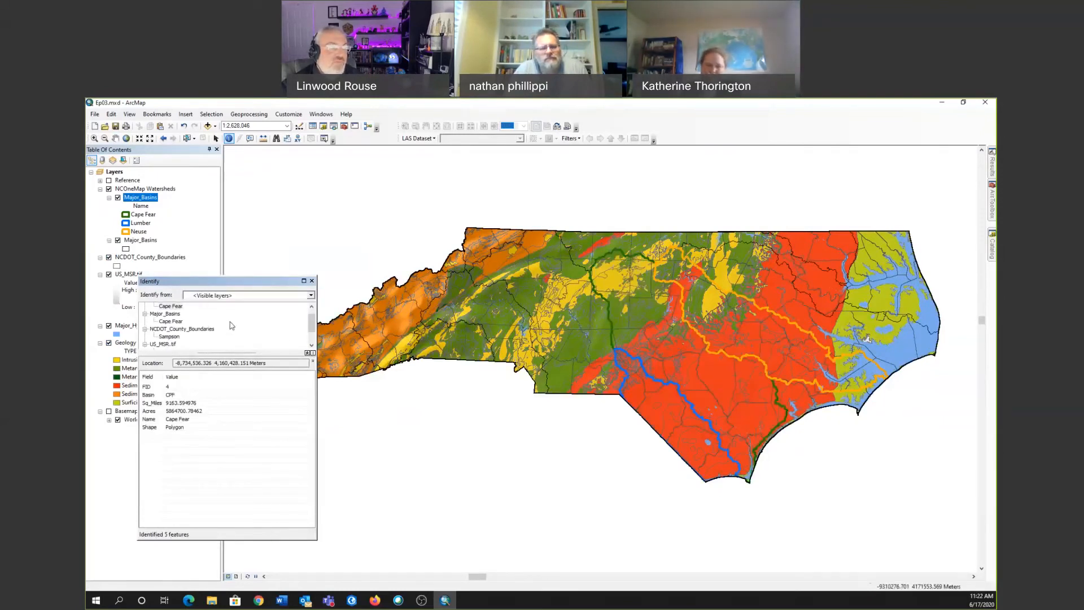
pyautogui.click(311, 346)
pyautogui.click(312, 345)
pyautogui.scroll(-1, 313, 332)
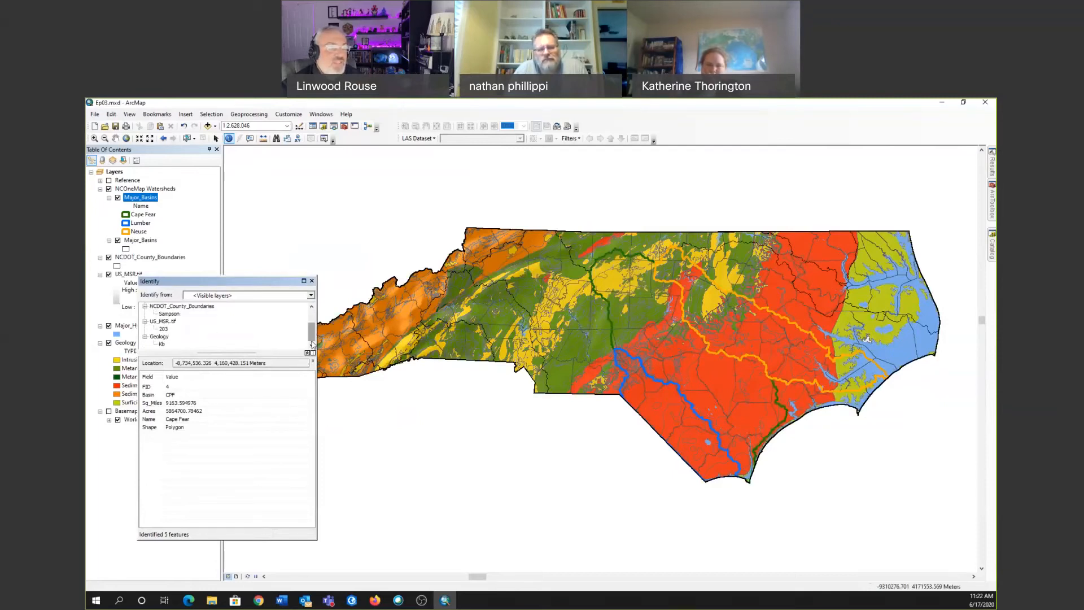
pyautogui.click(162, 344)
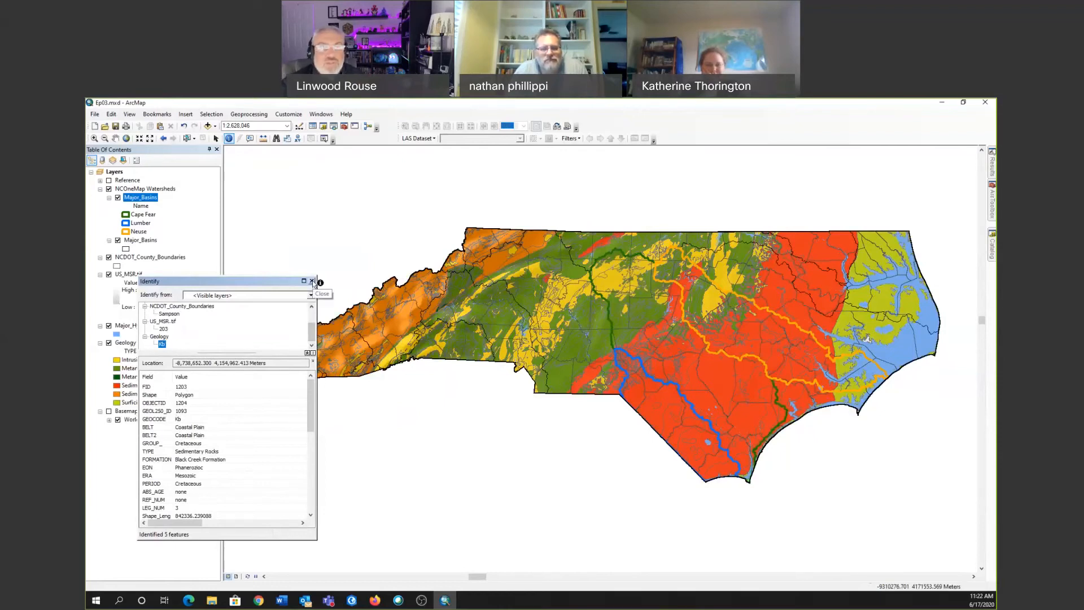
pyautogui.click(312, 281)
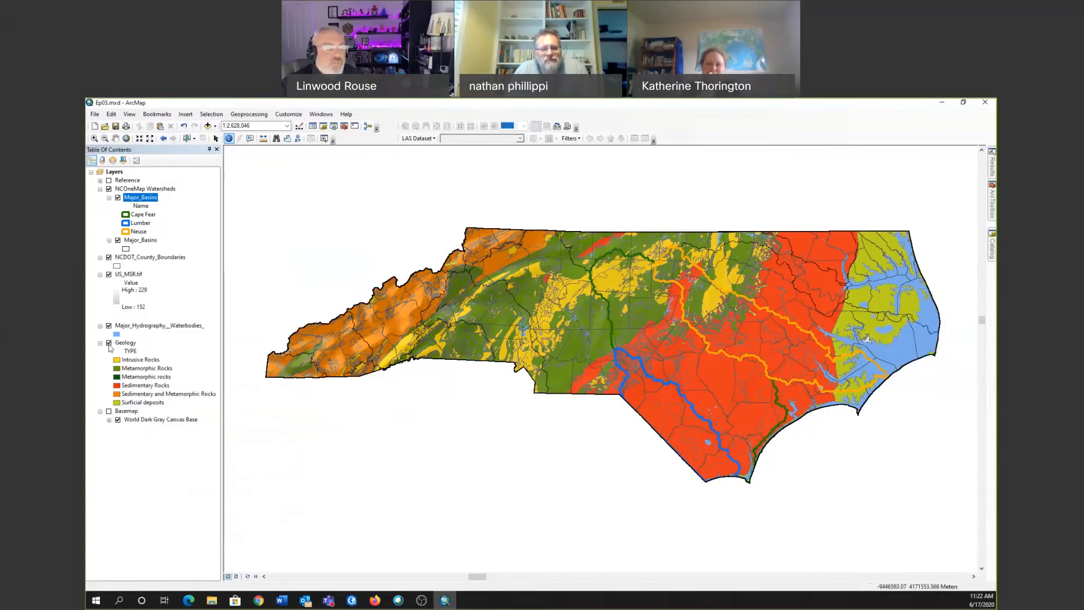
# Turn off the Geology layer and search the ArcGIS Online data for "land cover".
pyautogui.click(108, 342)
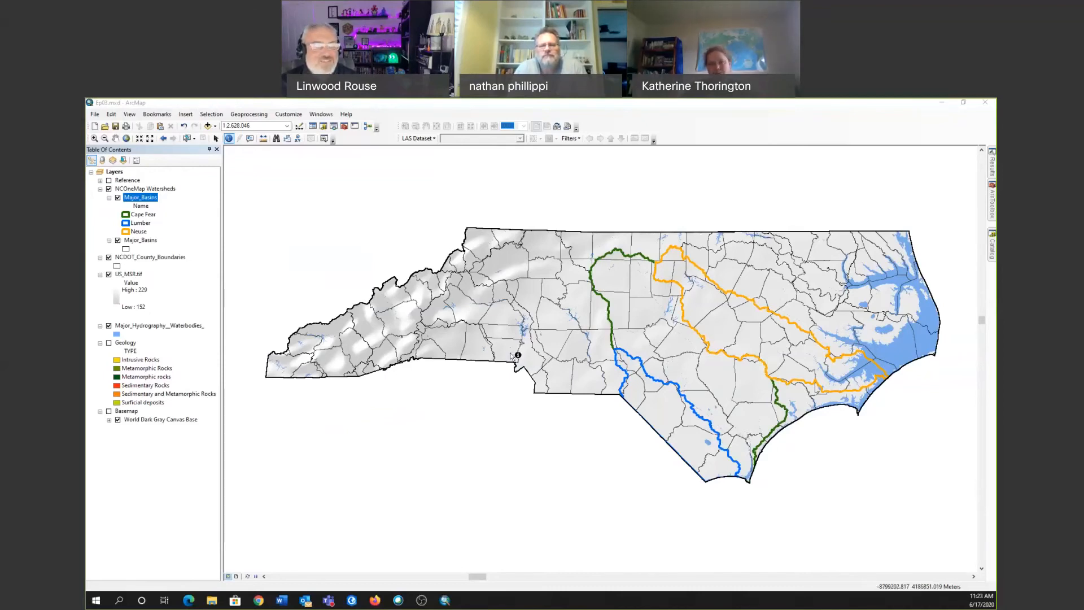
pyautogui.click(215, 125)
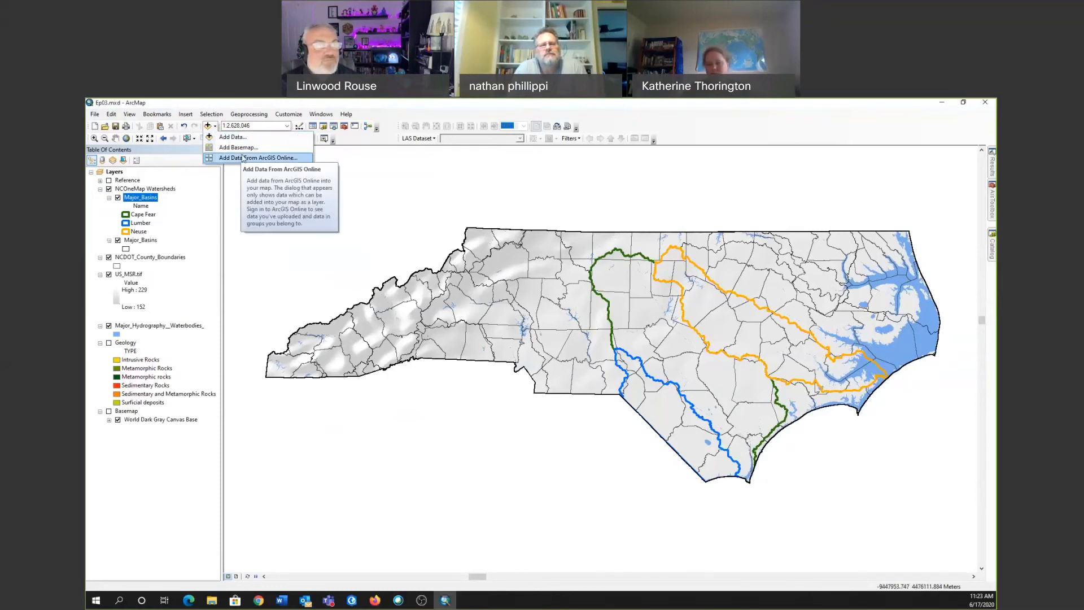
pyautogui.click(243, 158)
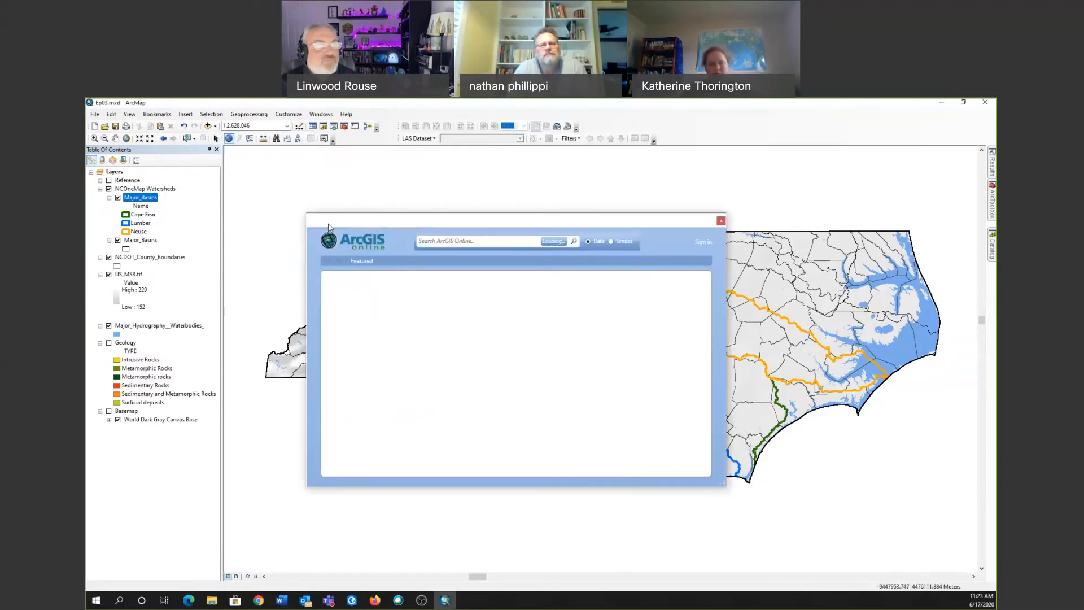
pyautogui.click(457, 243)
pyautogui.write('land cover')
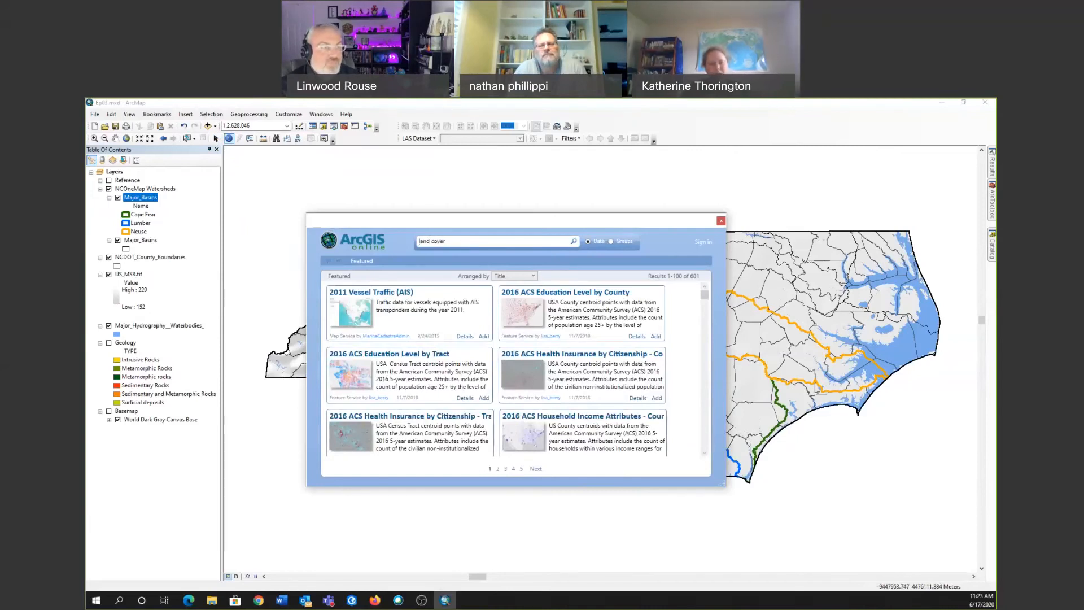
pyautogui.press('Return')
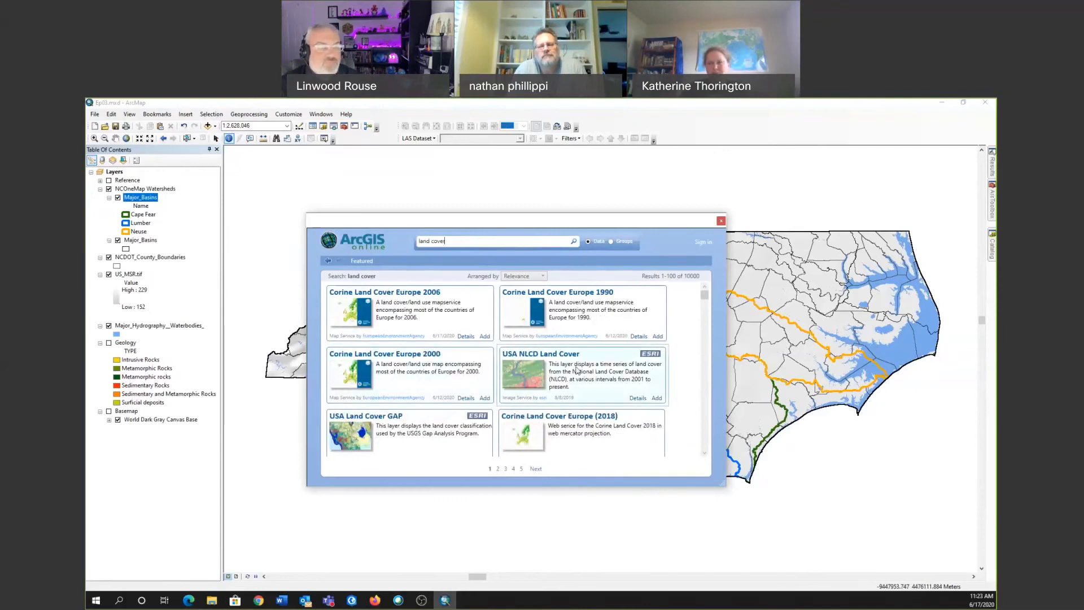
# Add USA NLCD Land Cover to the map, signing in to ArcGIS Online with the account username and password.
pyautogui.click(656, 399)
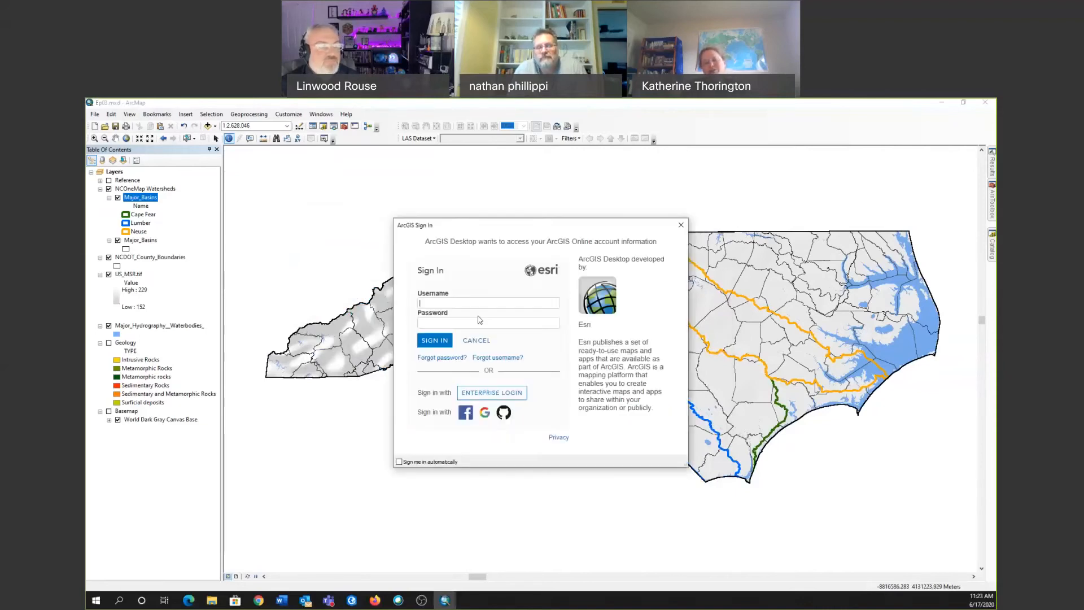
pyautogui.click(479, 308)
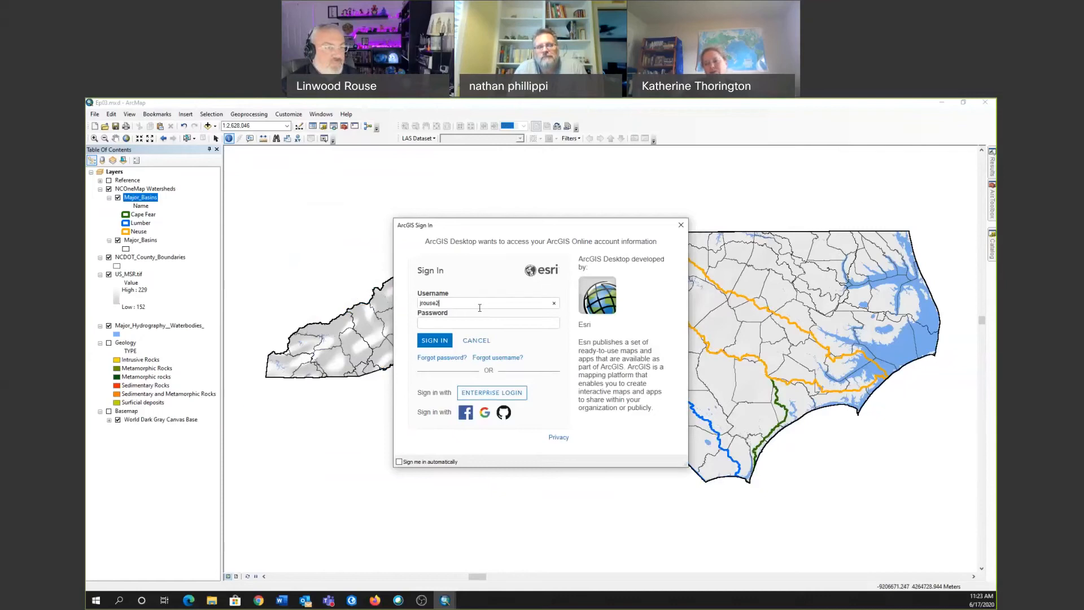
pyautogui.press('Tab')
pyautogui.write('•••••')
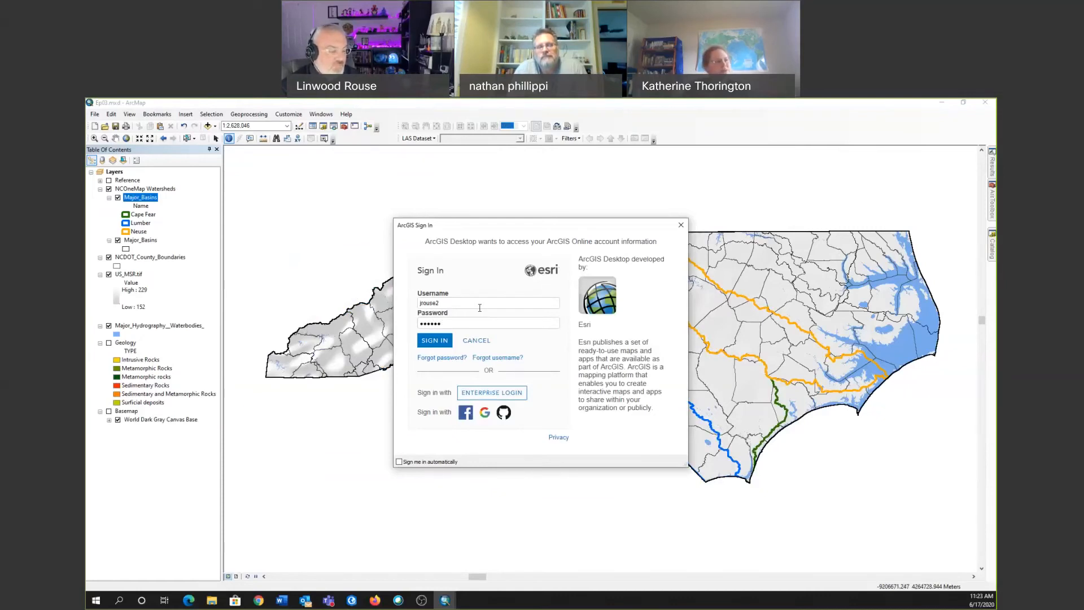
pyautogui.write('•••')
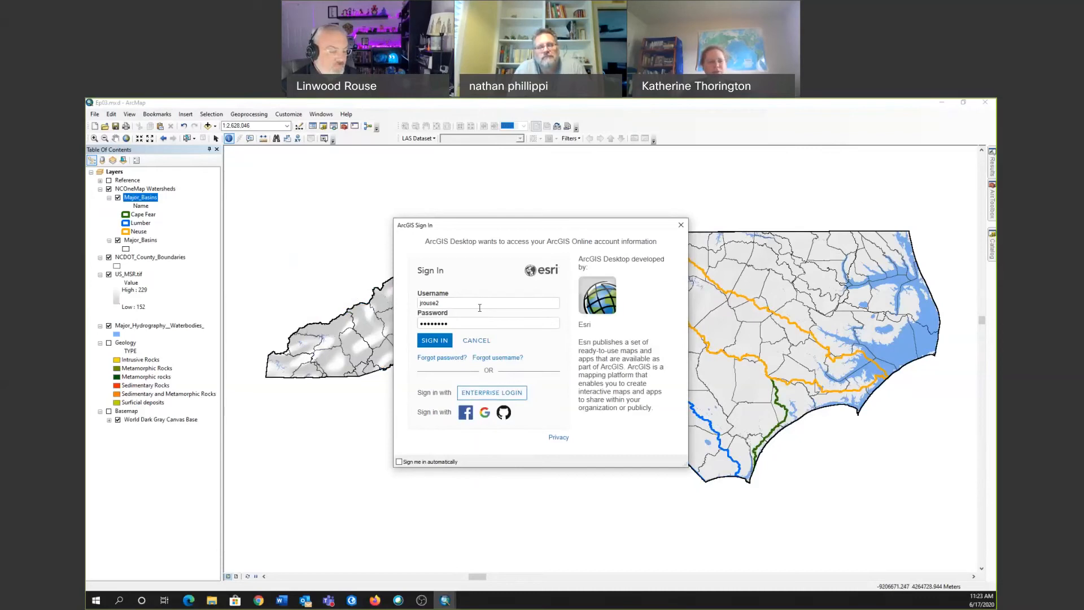
pyautogui.write('••')
pyautogui.press('Return')
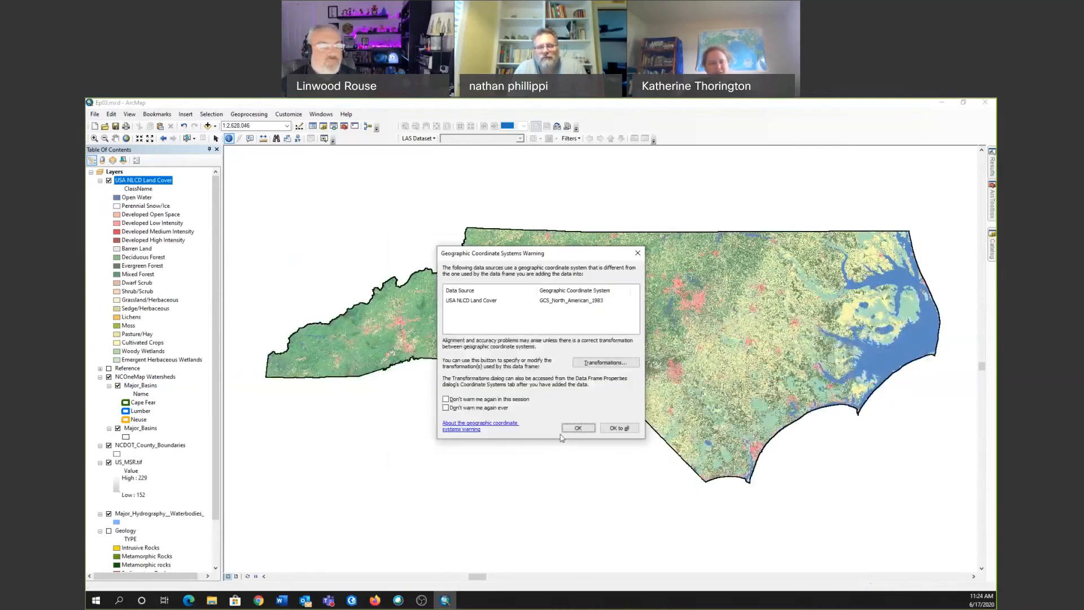
# Accept the geographic coordinate system difference and move the USA NLCD Land Cover layer between Major_Hydrography_Waterbodies and Geology.
pyautogui.click(581, 429)
pyautogui.moveTo(139, 181); pyautogui.dragTo(134, 520)
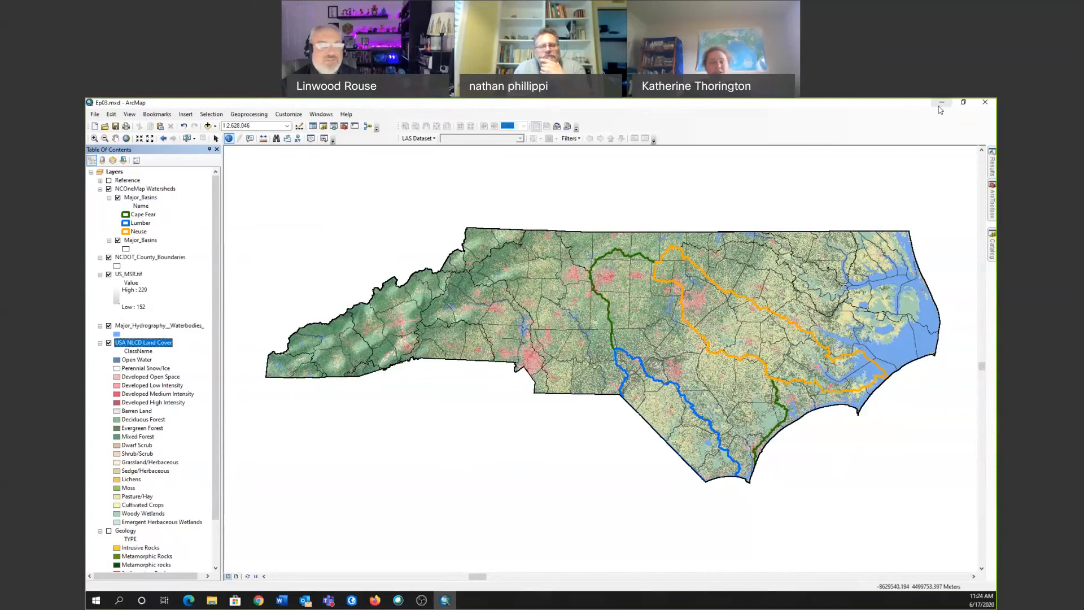
# Switch to the Ep03 project in ArcGIS Pro and turn off the US_MSR.tif layer.
pyautogui.click(352, 600)
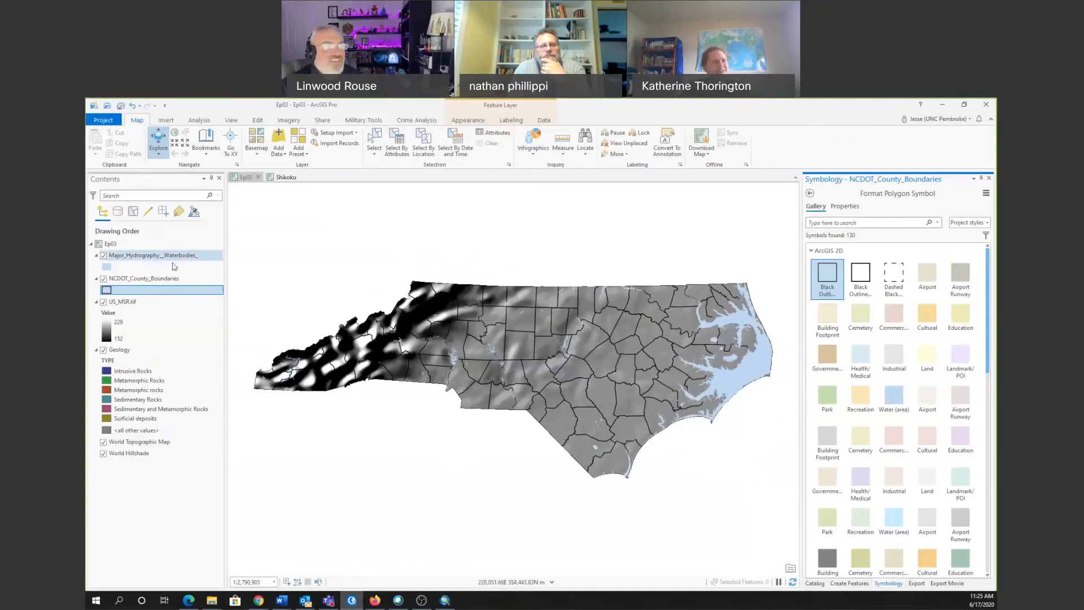
pyautogui.click(103, 302)
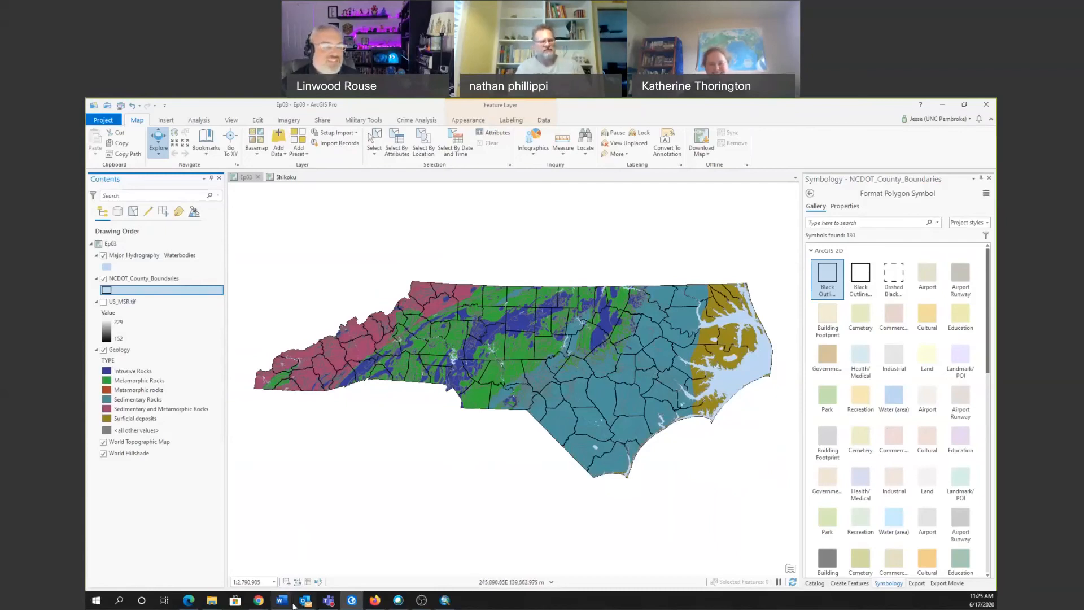
# Switch to the Edge browser and search the web for "geospatial data gateway nrcs" in a new tab.
pyautogui.click(189, 600)
pyautogui.click(437, 104)
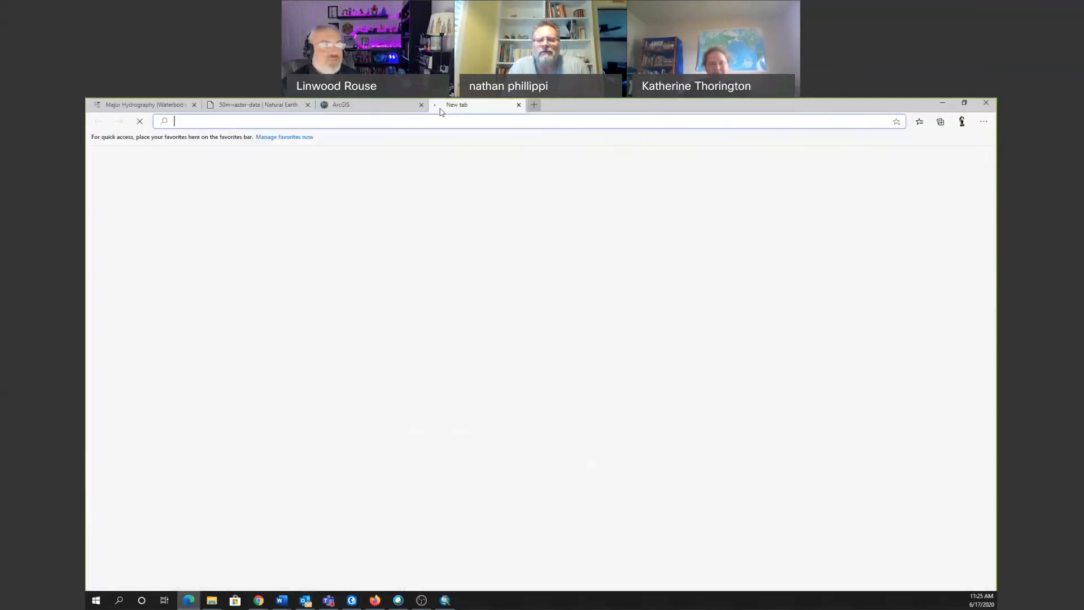
pyautogui.write('geospatial')
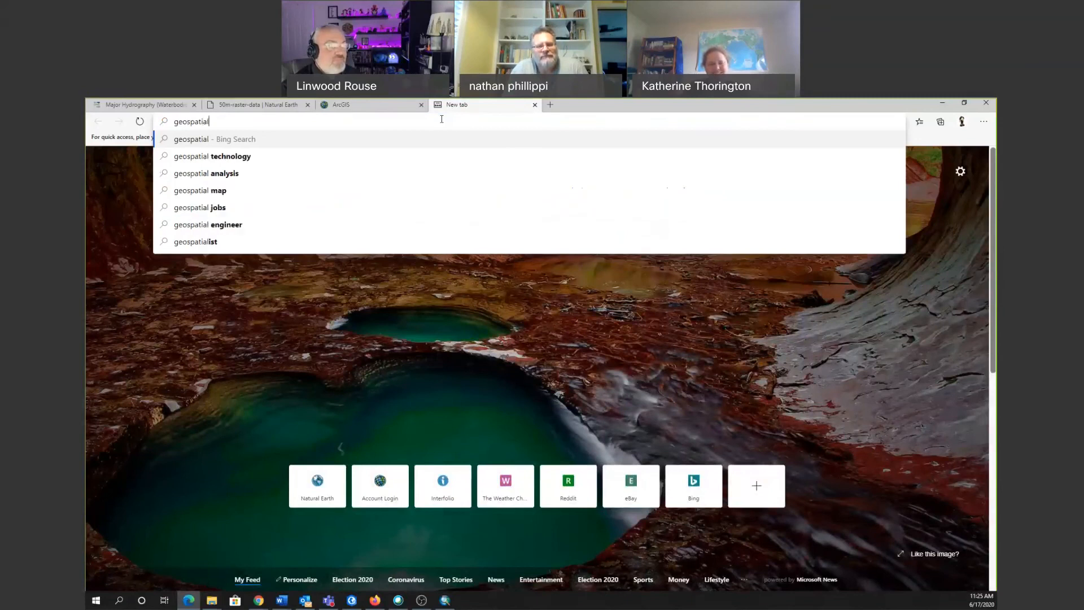
pyautogui.write(' data gate')
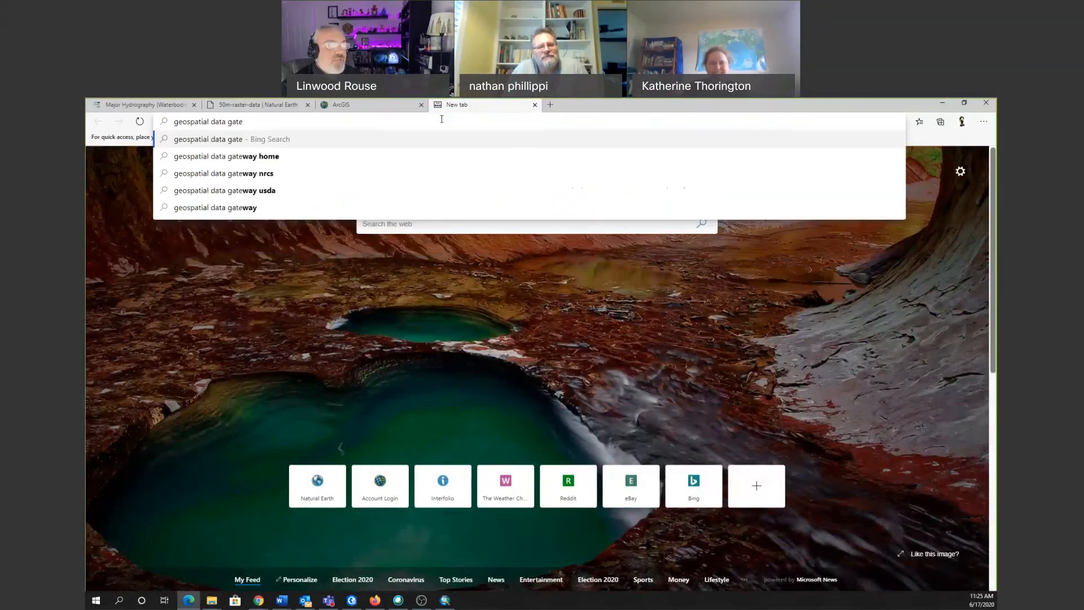
pyautogui.press('Down')
pyautogui.press('Down')
pyautogui.press('Return')
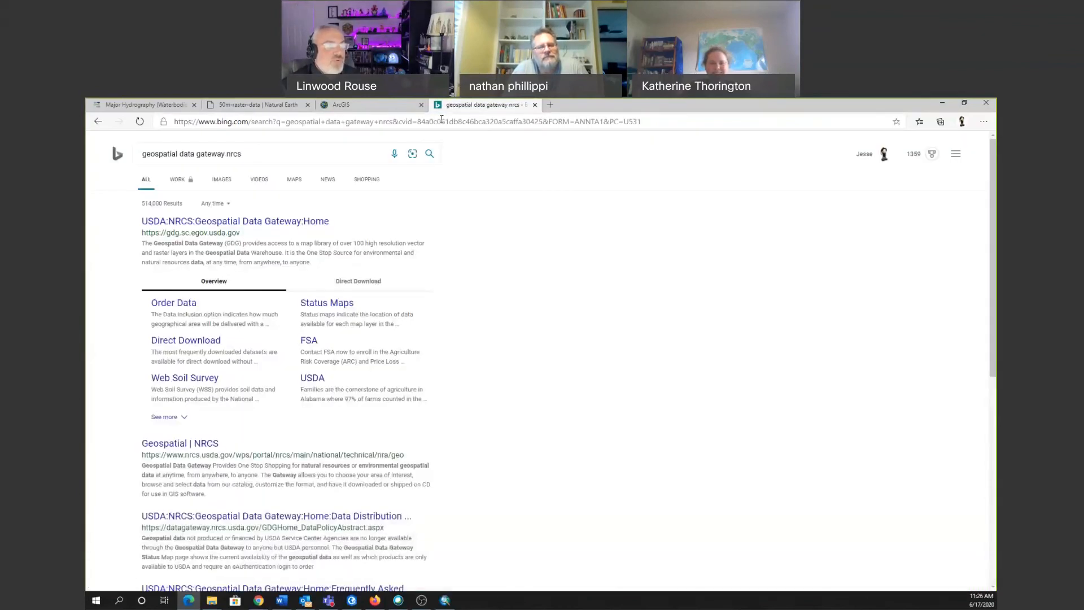
# Open the USDA:NRCS Geospatial Data Gateway home page from the search results and start a data order.
pyautogui.click(206, 444)
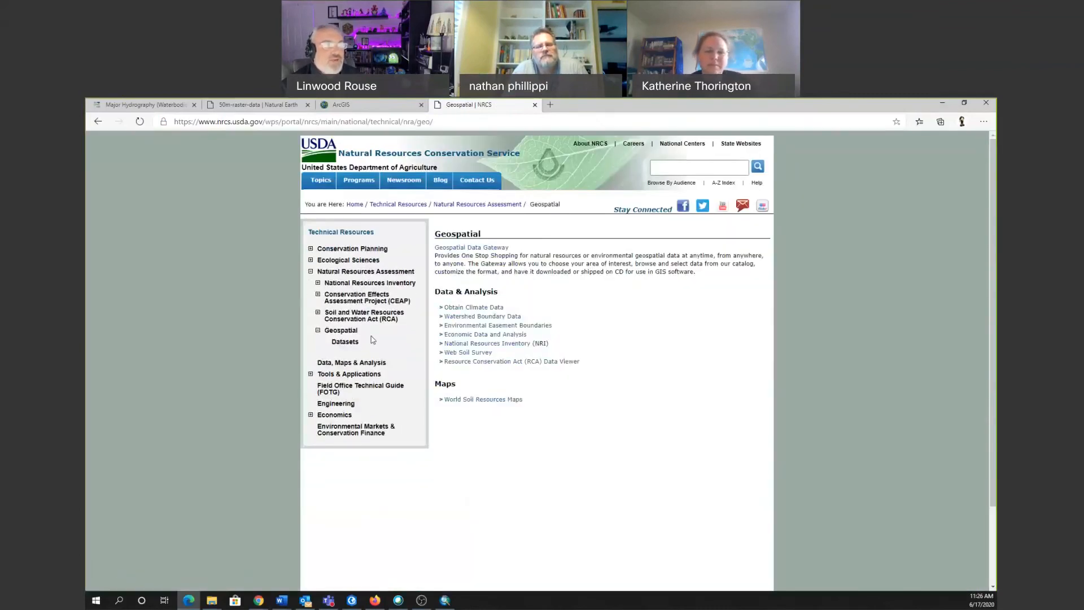
pyautogui.hotkey('alt', 'Left')
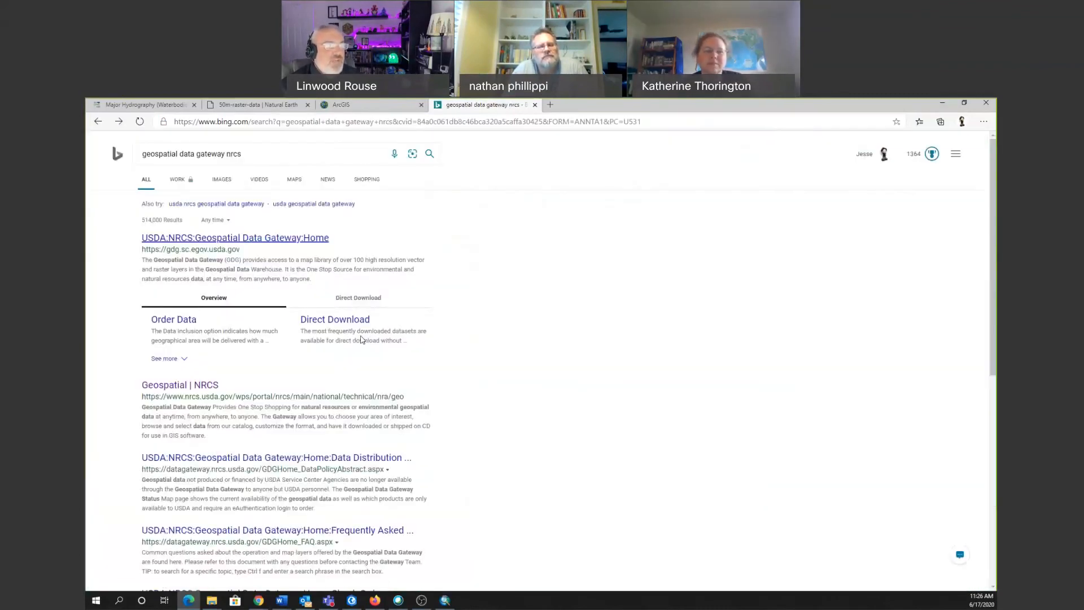
pyautogui.click(258, 237)
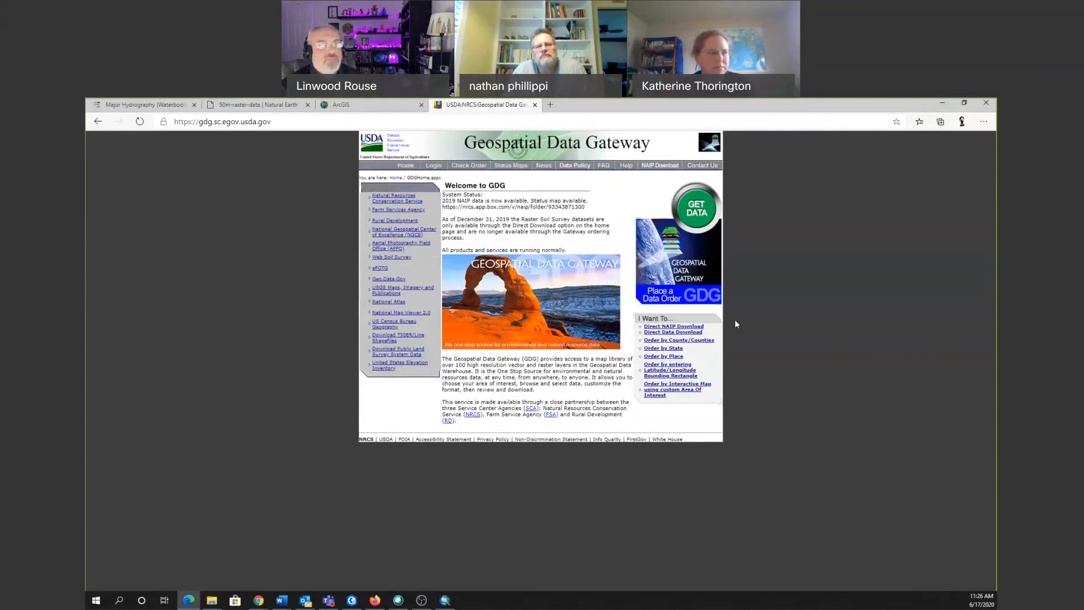
pyautogui.click(701, 218)
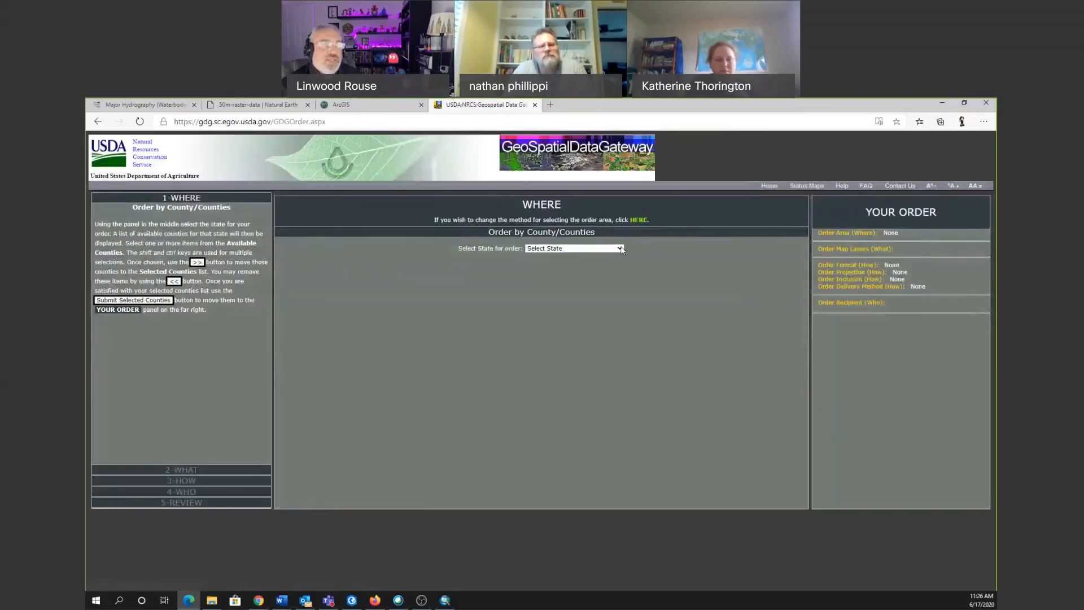
# Choose North Carolina as the state for the data order.
pyautogui.click(621, 250)
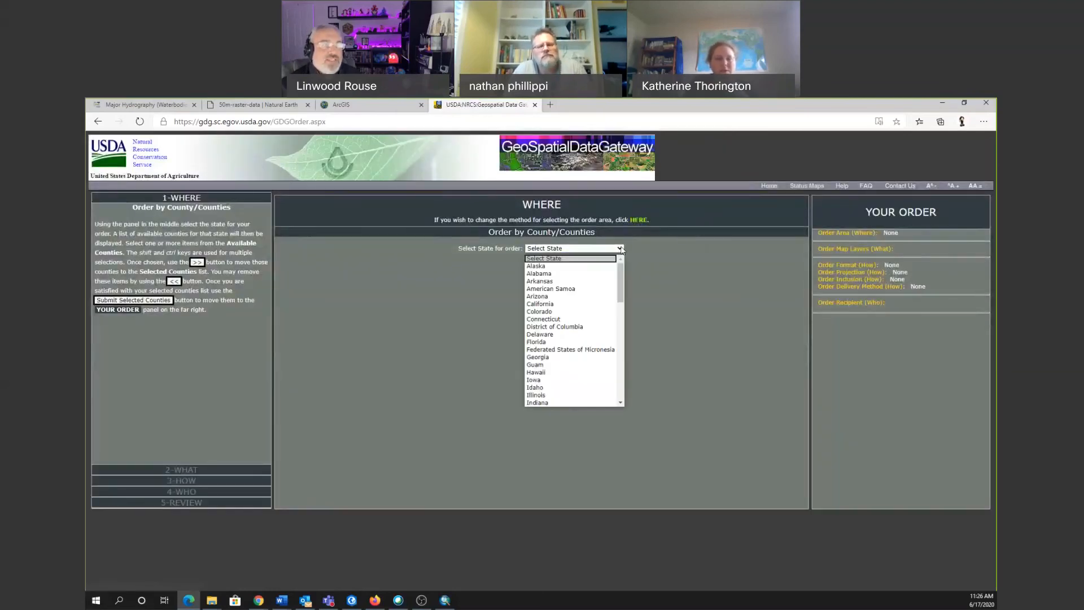
pyautogui.click(568, 316)
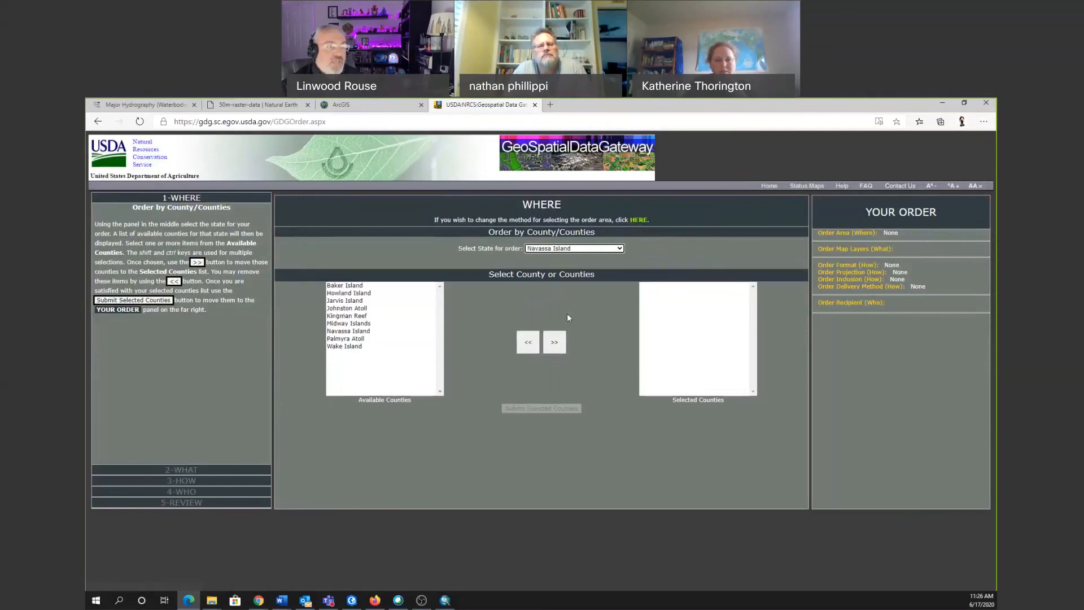
pyautogui.click(620, 248)
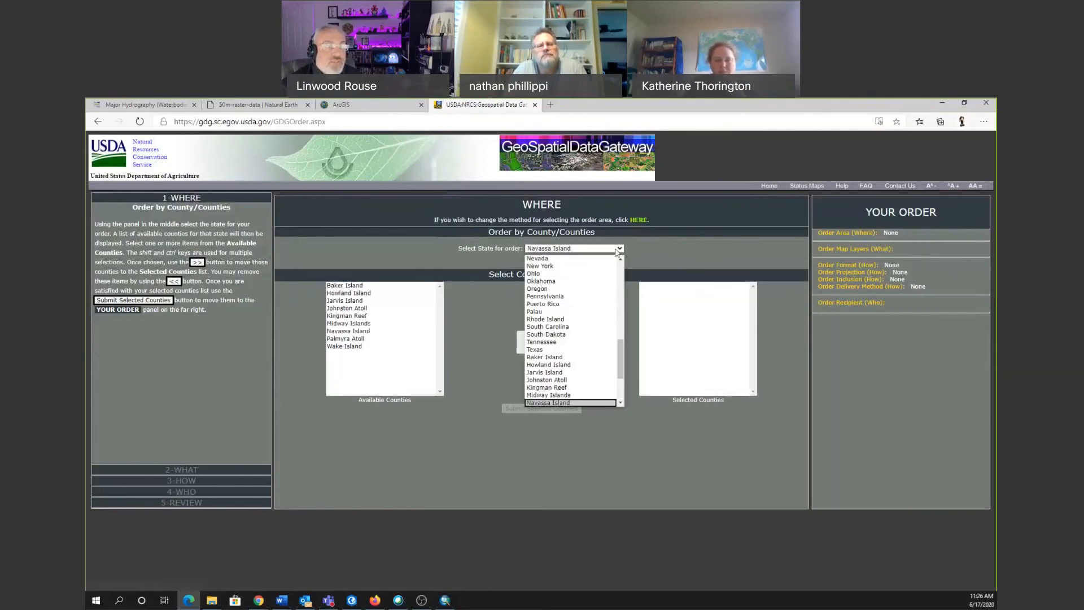
pyautogui.scroll(2, 576, 323)
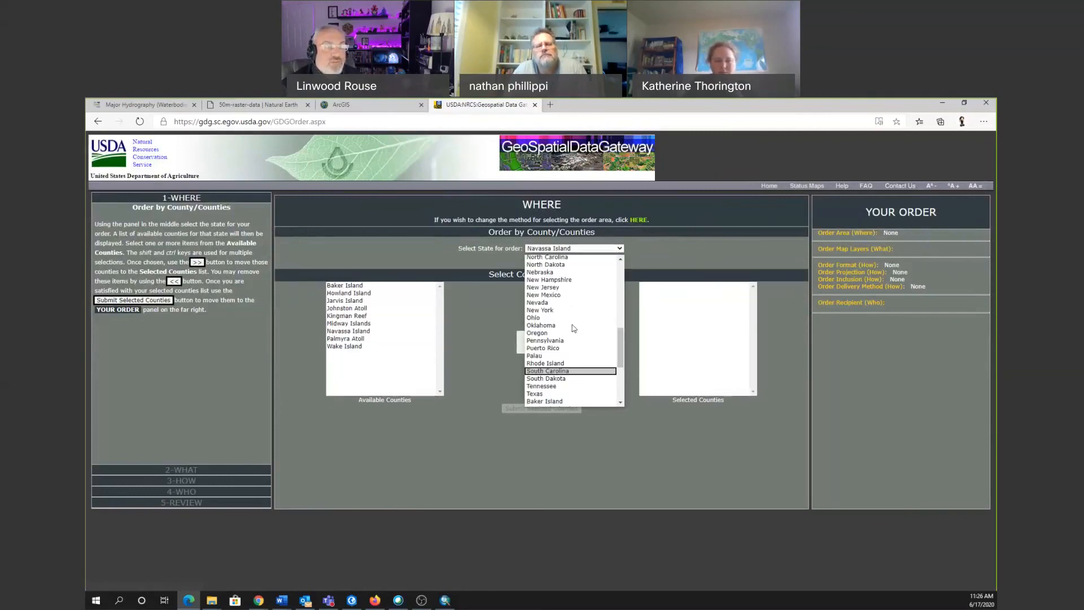
pyautogui.scroll(2, 571, 323)
pyautogui.click(545, 310)
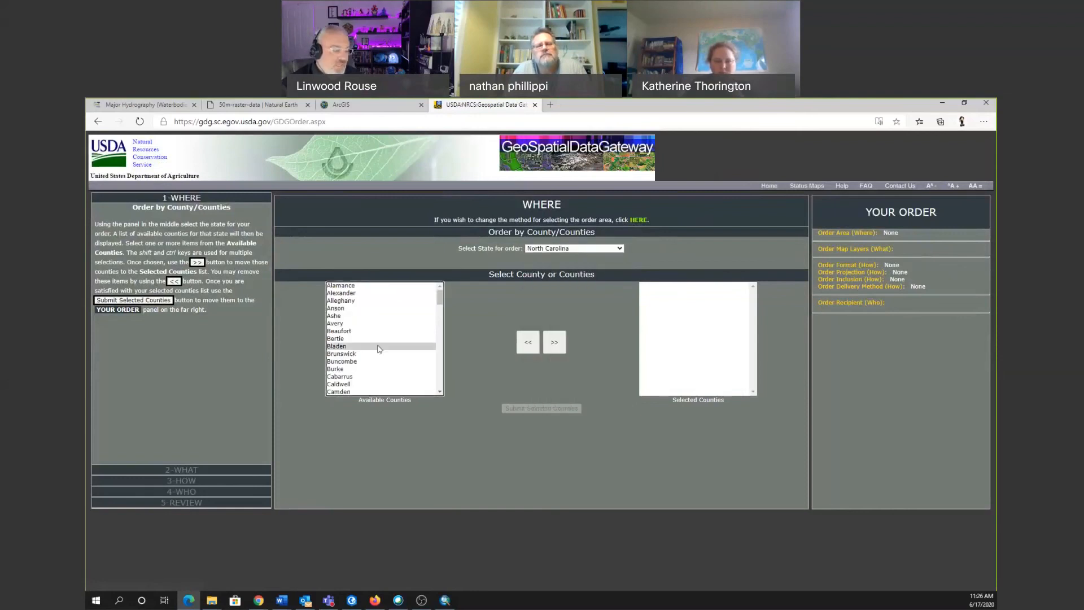
# Add Robeson to the selected counties and submit the county selection.
pyautogui.press('r')
pyautogui.press('Down')
pyautogui.press('Down')
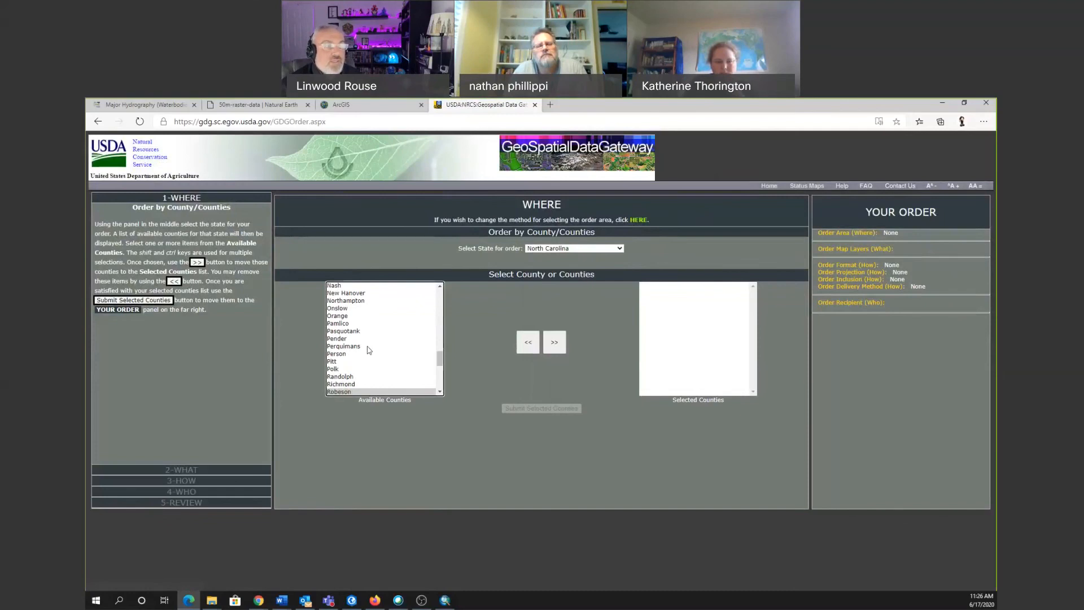
pyautogui.click(554, 342)
pyautogui.click(548, 409)
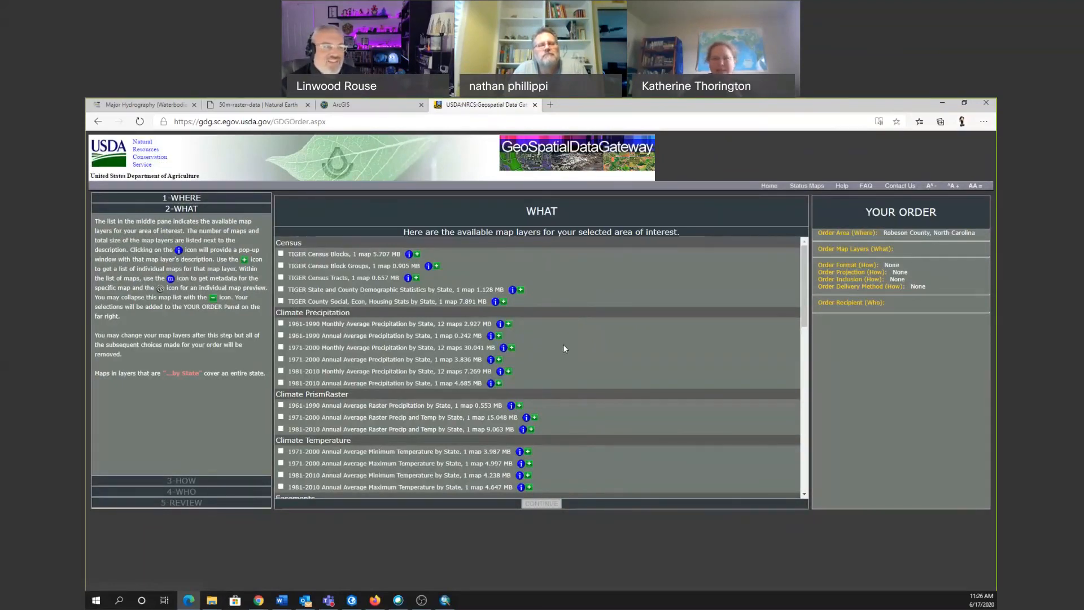
# Look through the map layers available for Robeson County, down to the land cover and map index categories.
pyautogui.scroll(-8, 564, 356)
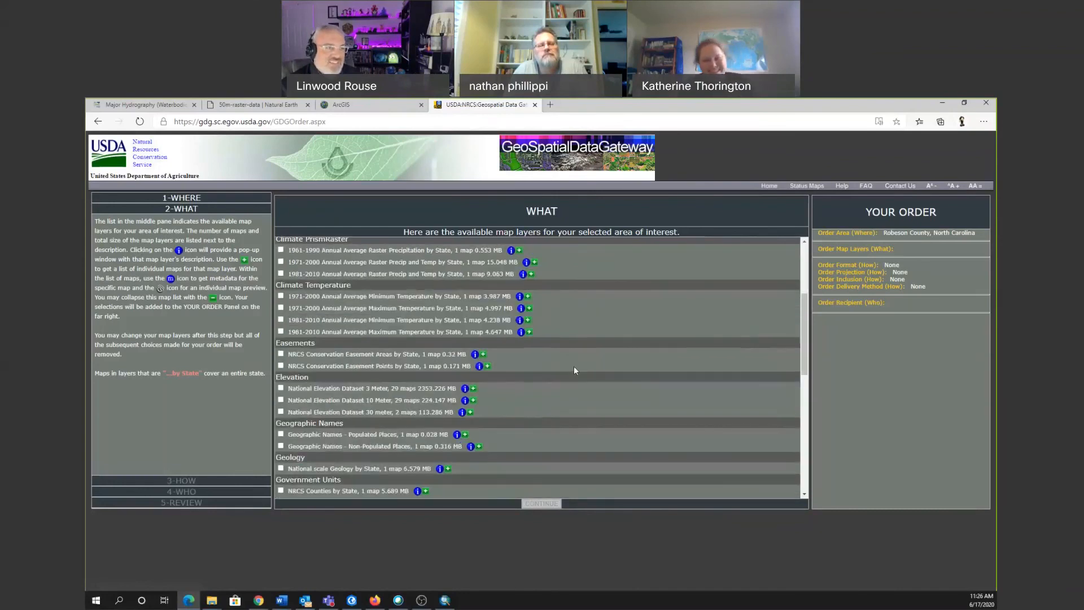
pyautogui.scroll(-3, 575, 377)
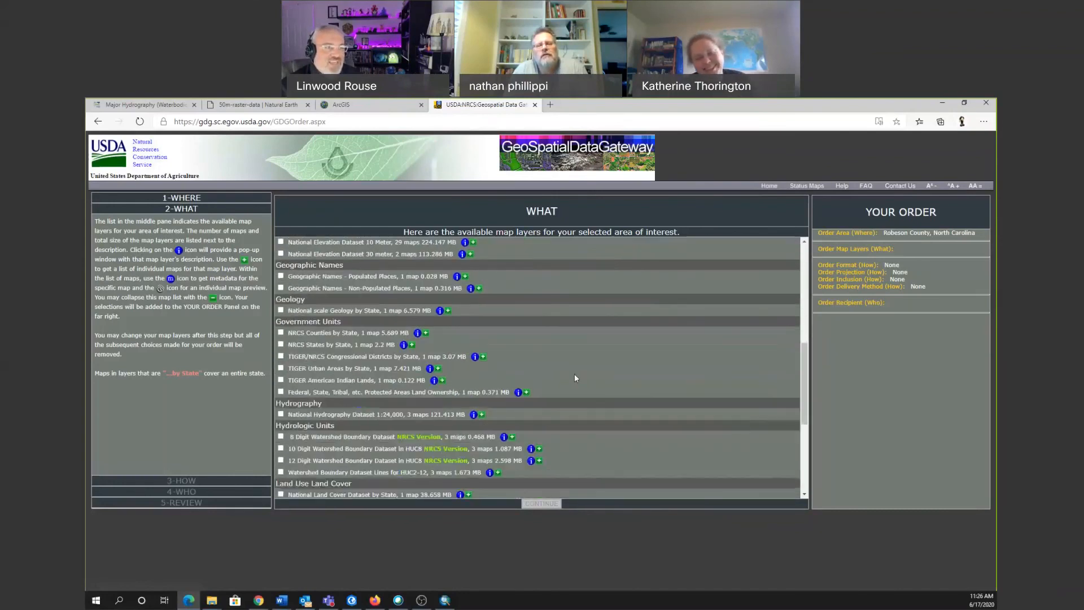
pyautogui.scroll(-1, 575, 377)
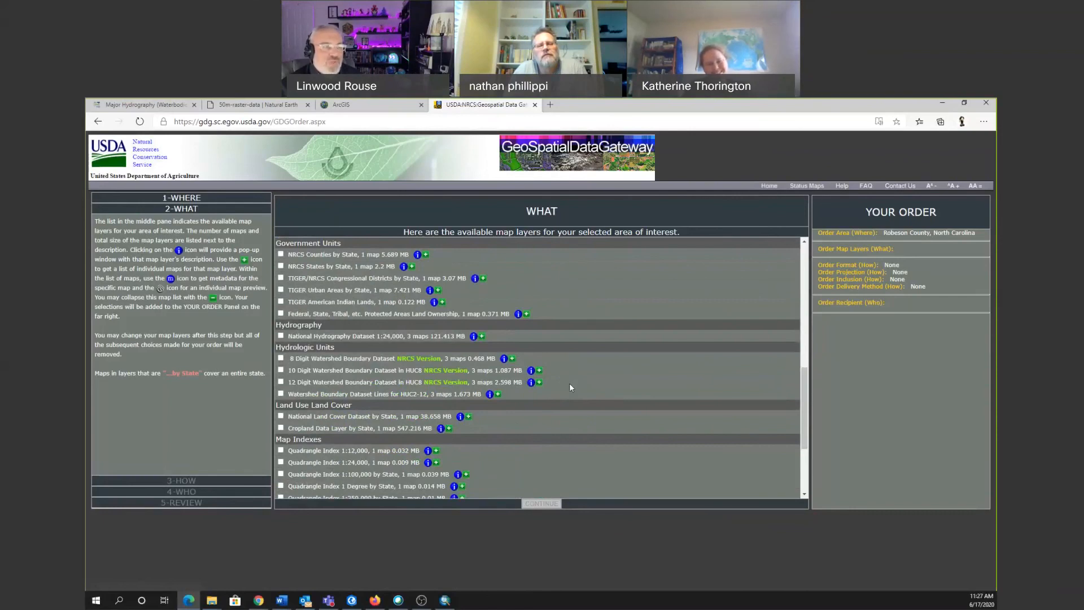
# Review the soils, topographic and transportation layers for Robeson County, and the climate, easement and elevation layers.
pyautogui.scroll(-3, 567, 384)
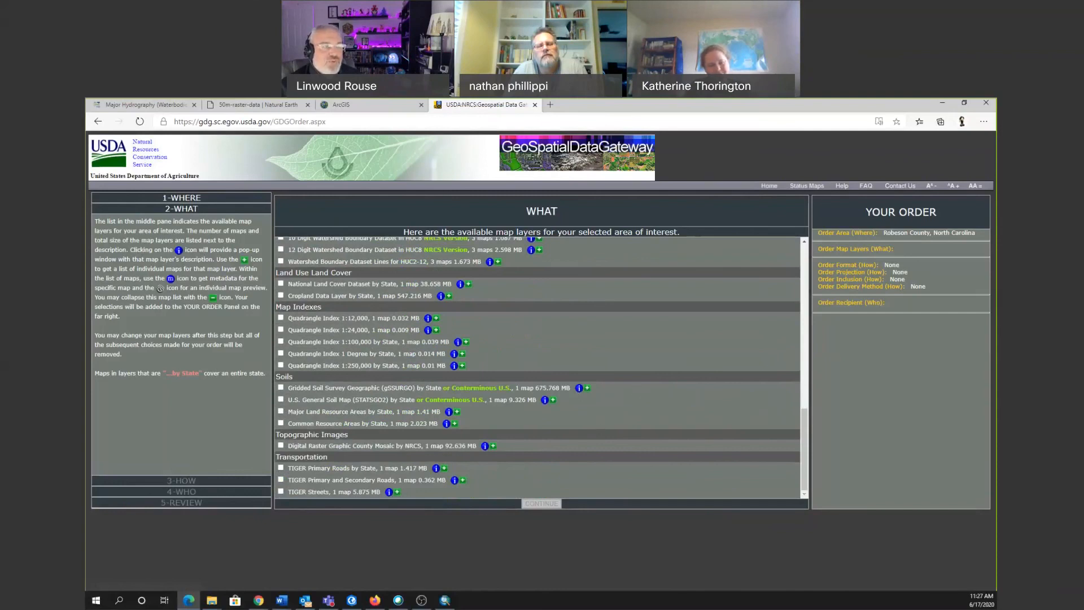
pyautogui.scroll(2, 456, 311)
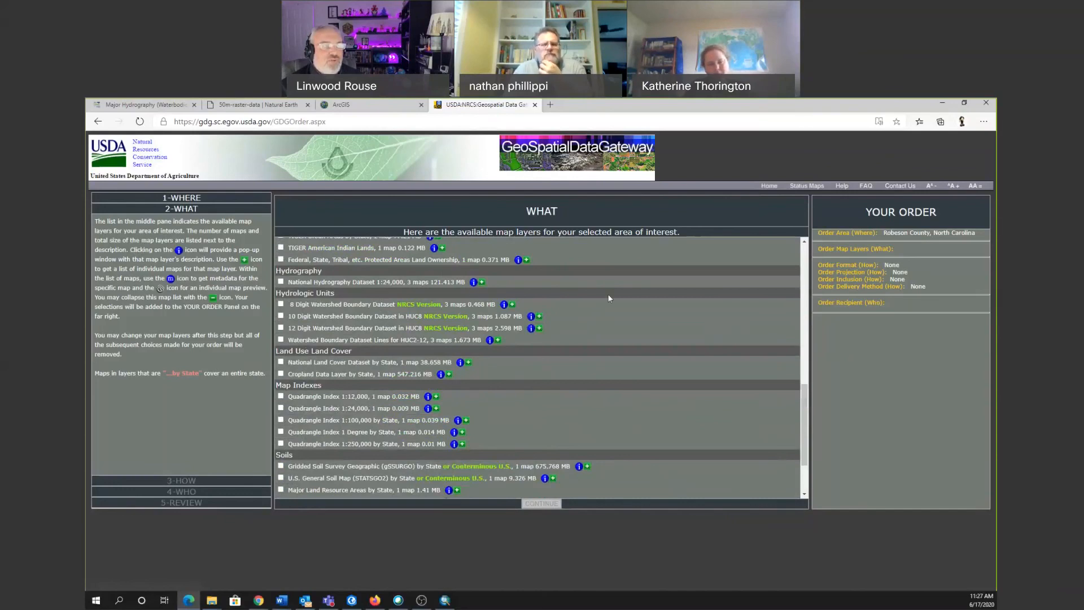
pyautogui.scroll(4, 608, 293)
pyautogui.scroll(5, 604, 297)
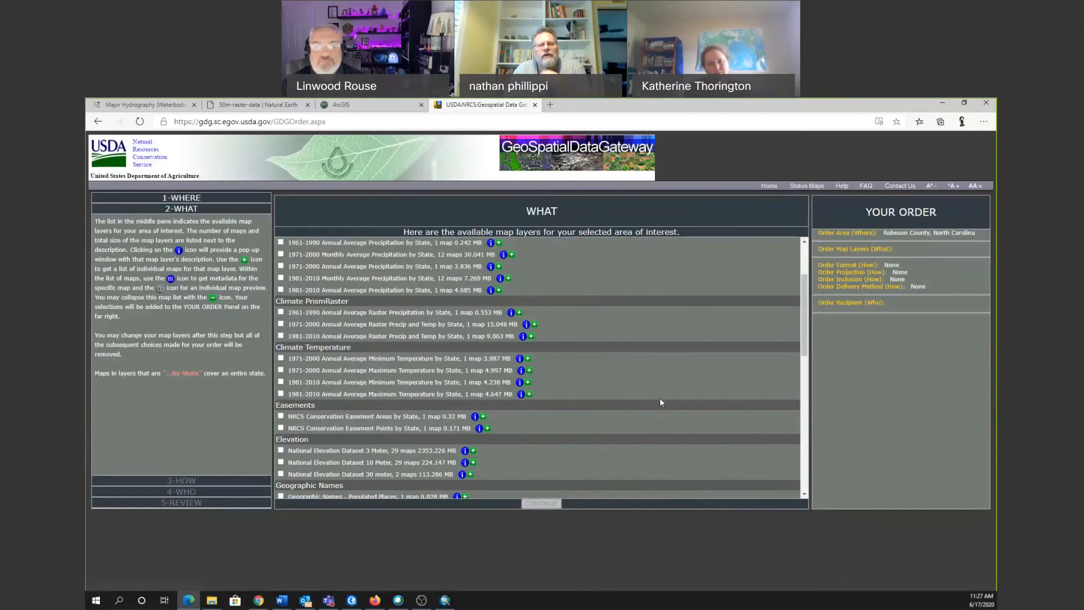
pyautogui.scroll(-15, 639, 403)
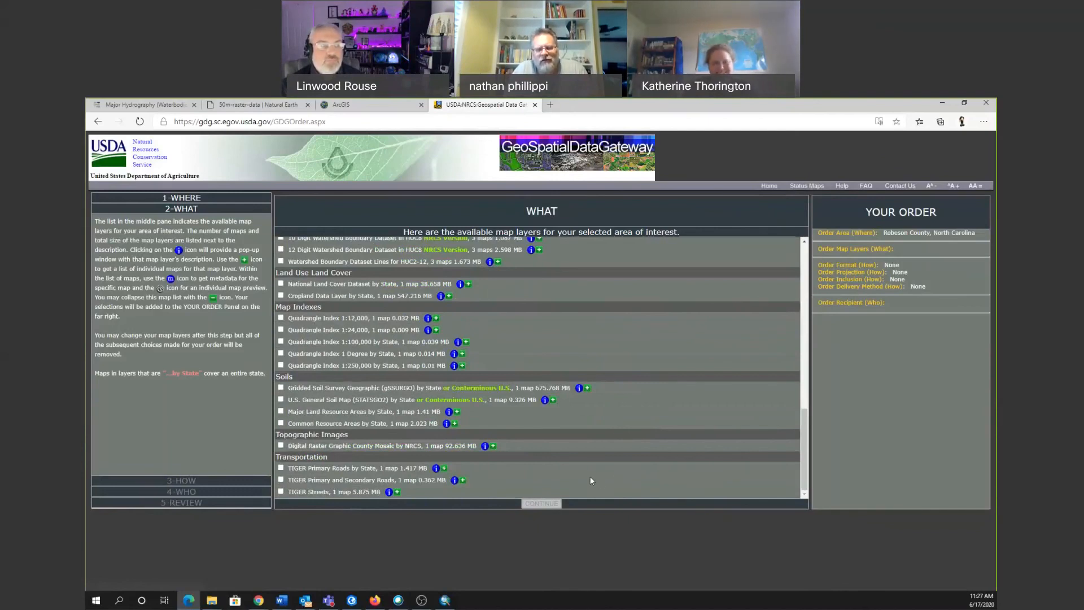
# Expand the list of individual maps for TIGER Primary Roads by State and open that layer's description.
pyautogui.click(444, 468)
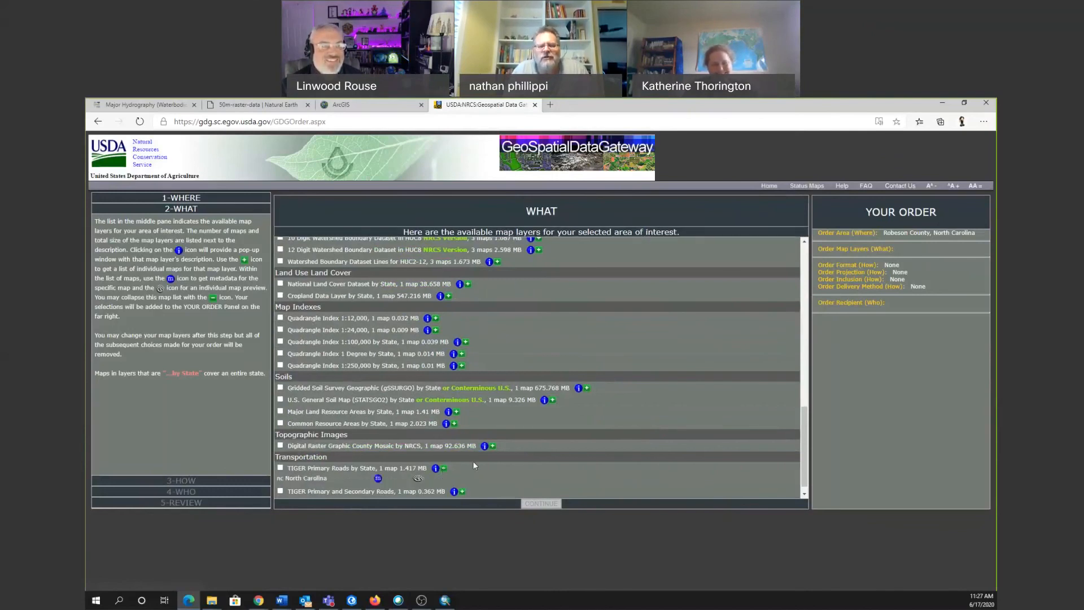
pyautogui.scroll(-1, 573, 472)
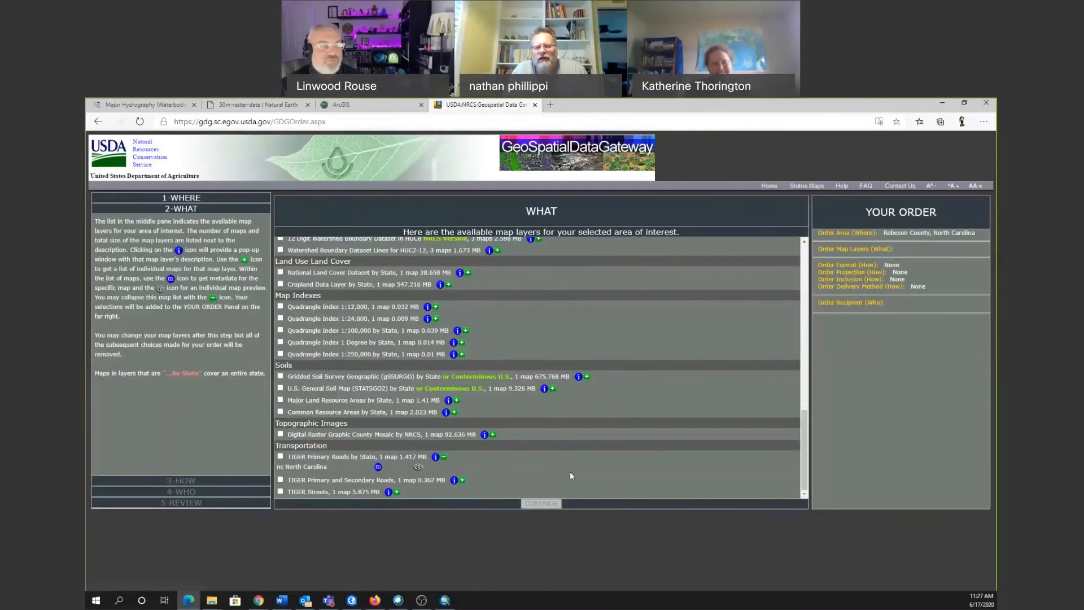
pyautogui.click(436, 457)
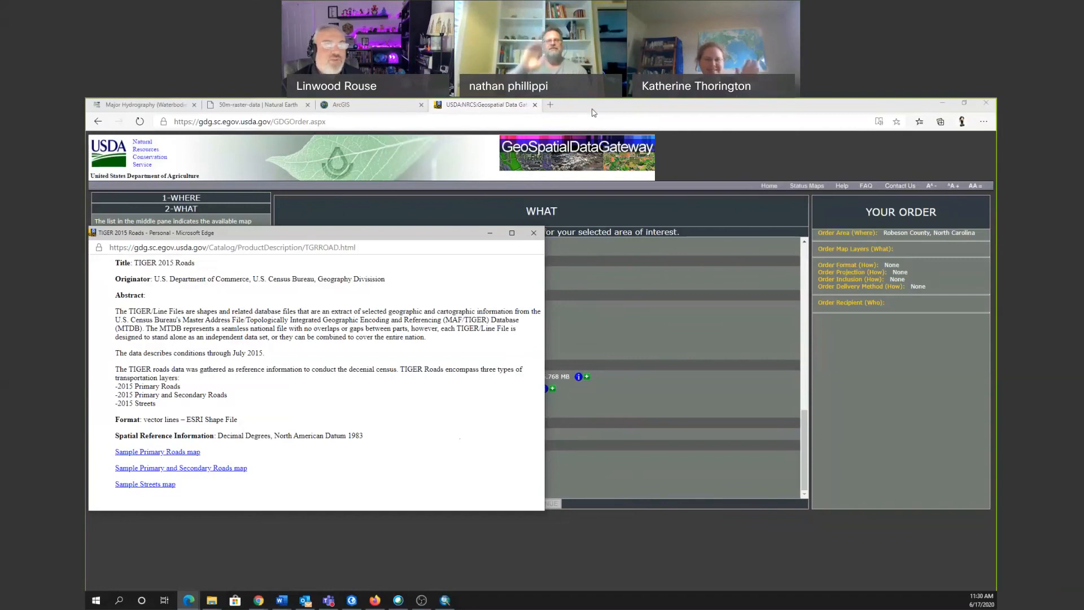
pyautogui.click(575, 213)
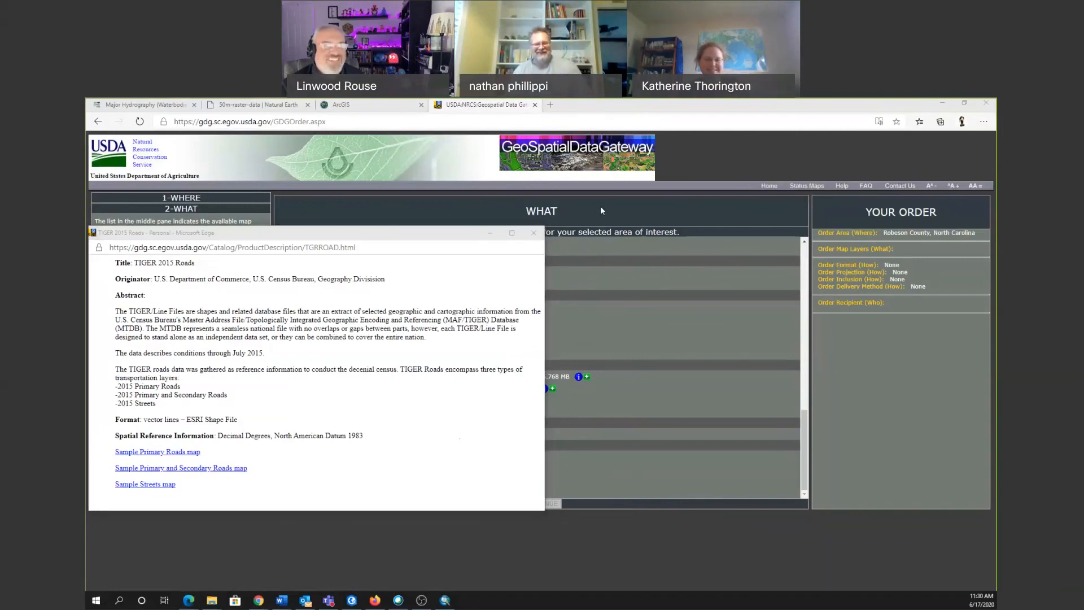